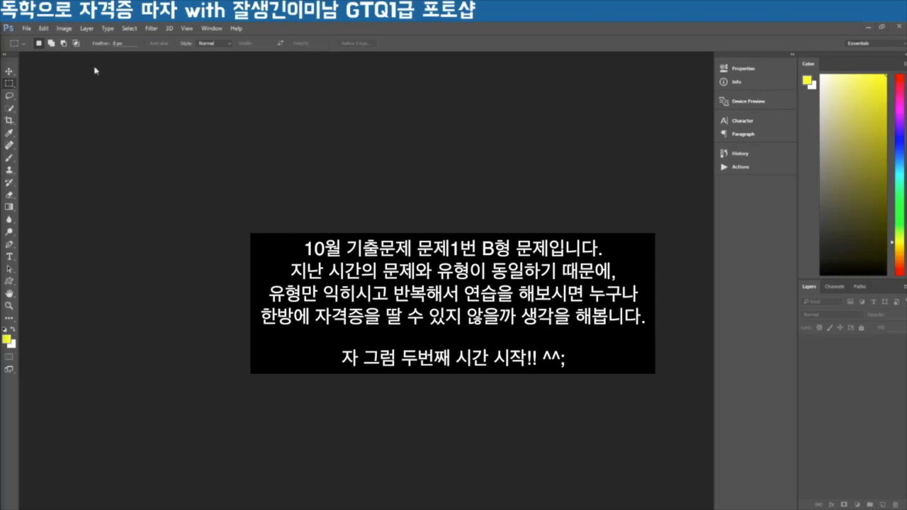
Create a new white 400×500 px, 72 ppi RGB document named with the date and the examinee's name
left_click(27, 29)
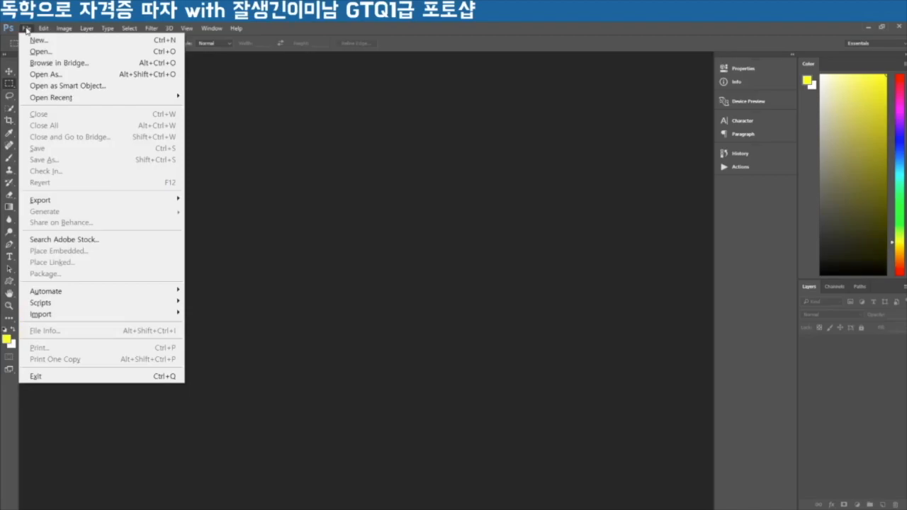
left_click(41, 41)
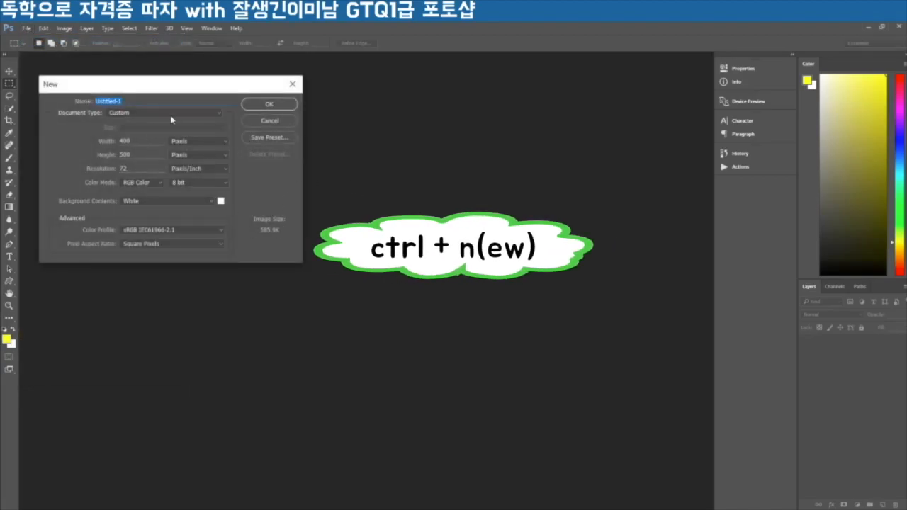
type("20")
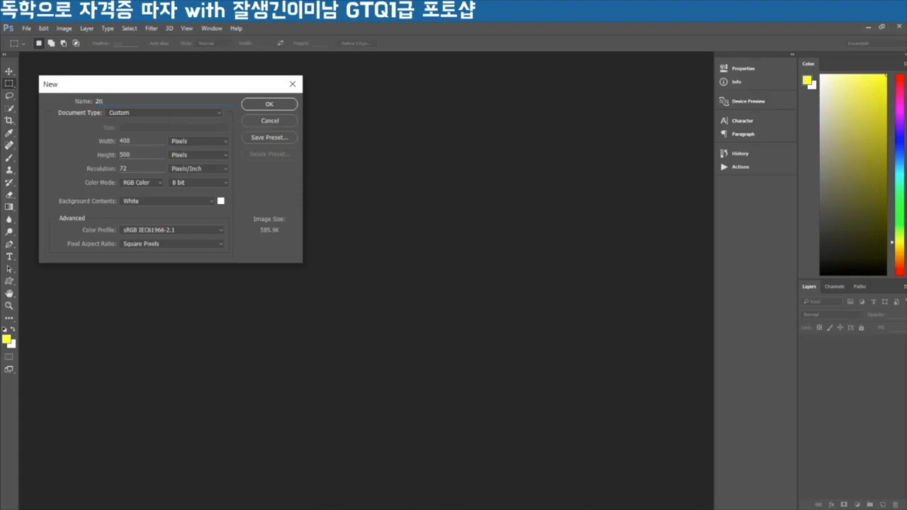
type("191115-이미남-1B")
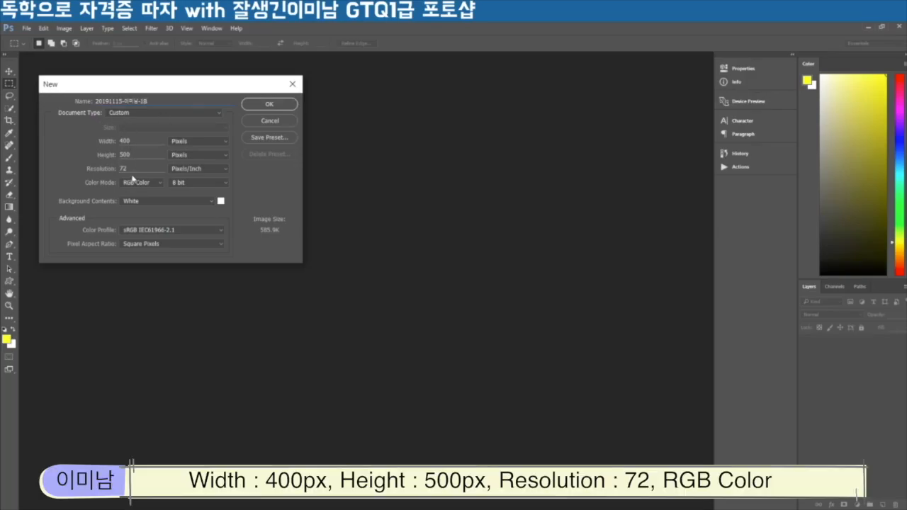
left_click(270, 105)
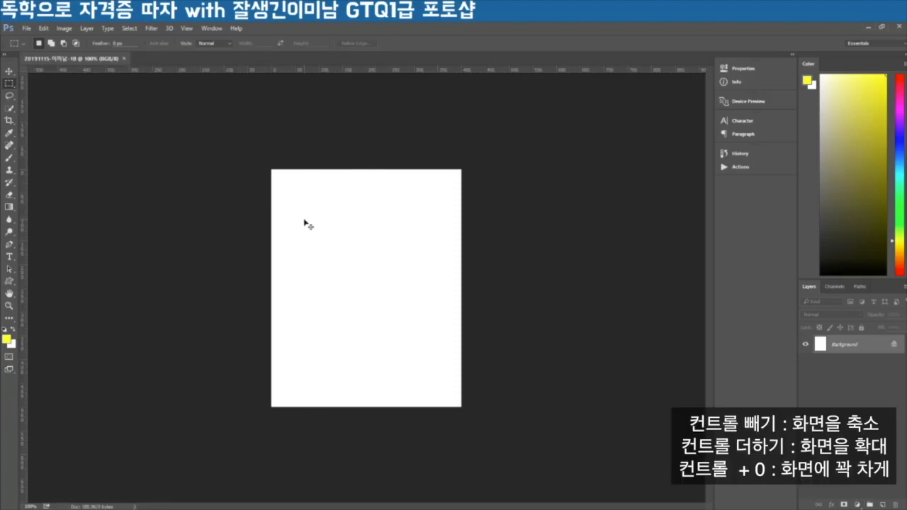
Zoom the blank canvas in and out with Ctrl+plus and Ctrl+minus
key("ctrl+0")
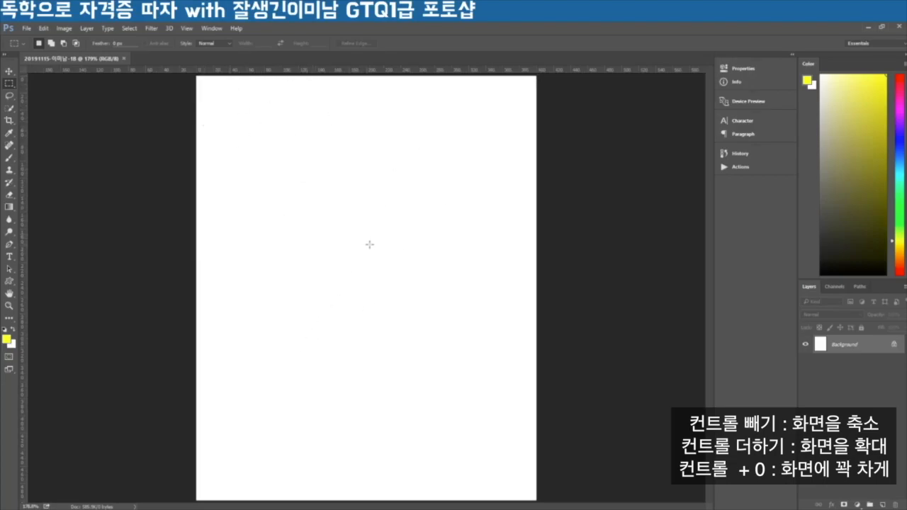
key("ctrl+minus")
key("ctrl+plus")
key("ctrl+plus")
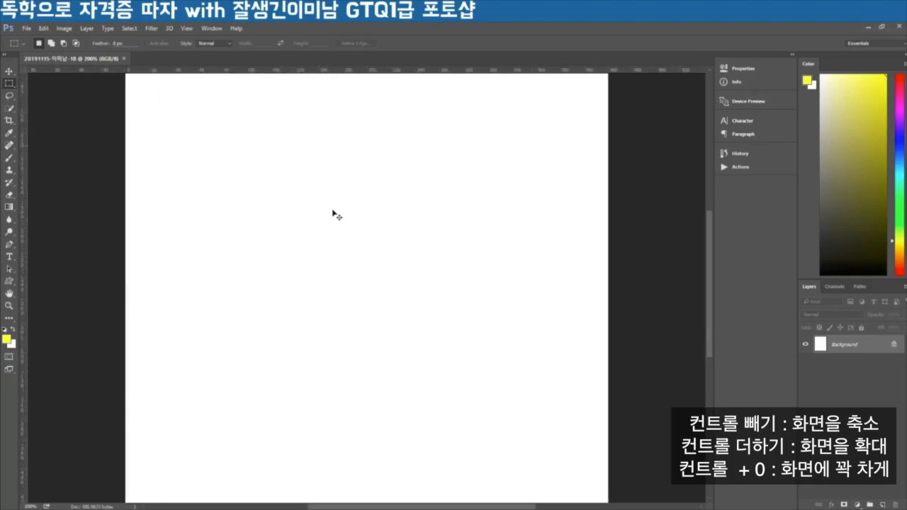
key("ctrl+minus")
key("ctrl+minus")
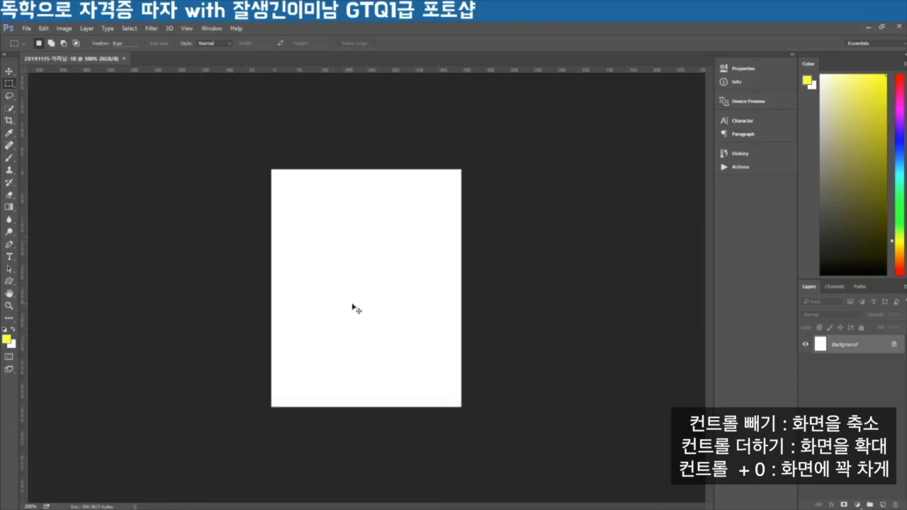
key("ctrl+0")
key("ctrl+minus")
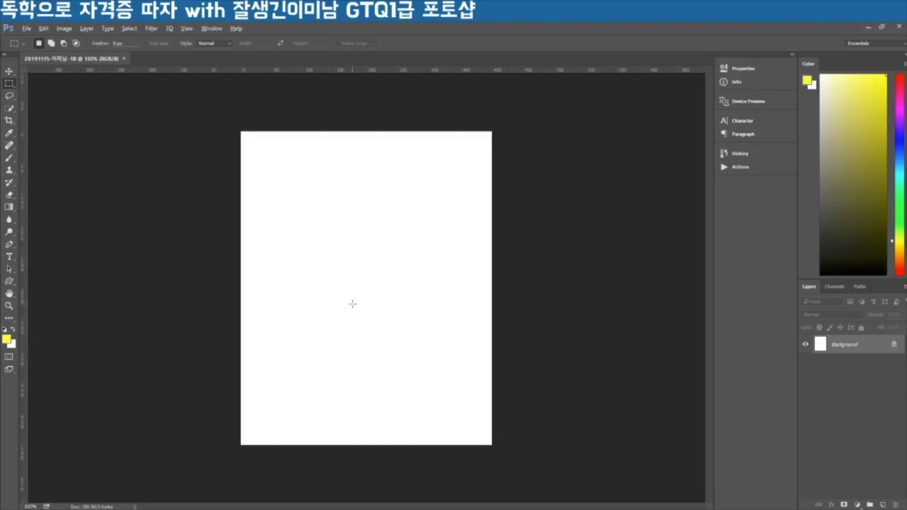
key("ctrl+plus")
Zoom with Alt+scroll, then fit the whole canvas to the window with Ctrl+0
scroll(253, 298, "up", 5)
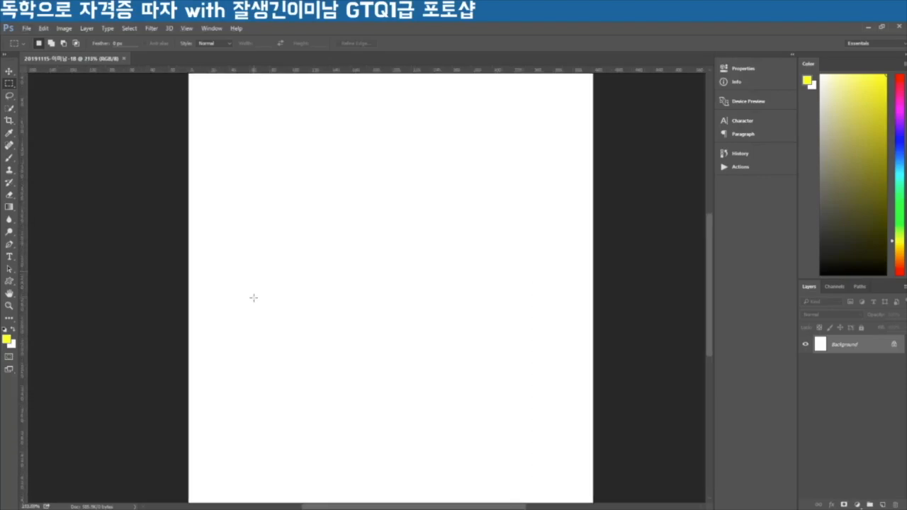
scroll(254, 297, "up", 8)
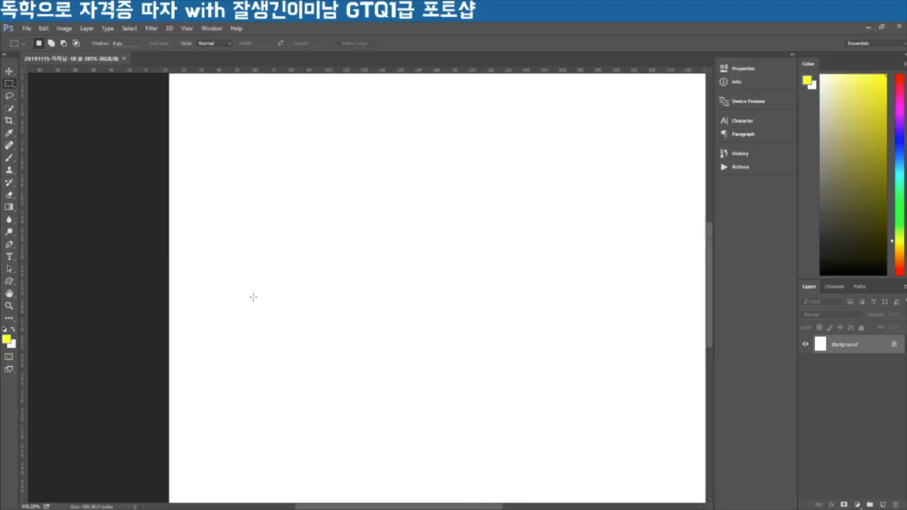
scroll(253, 297, "down", 8)
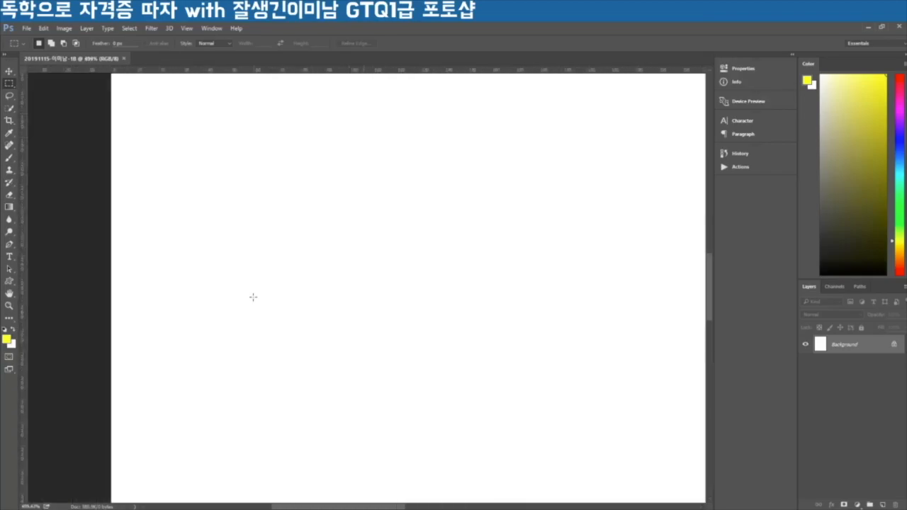
scroll(253, 297, "down", 5)
scroll(253, 297, "up", 2)
scroll(253, 297, "down", 2)
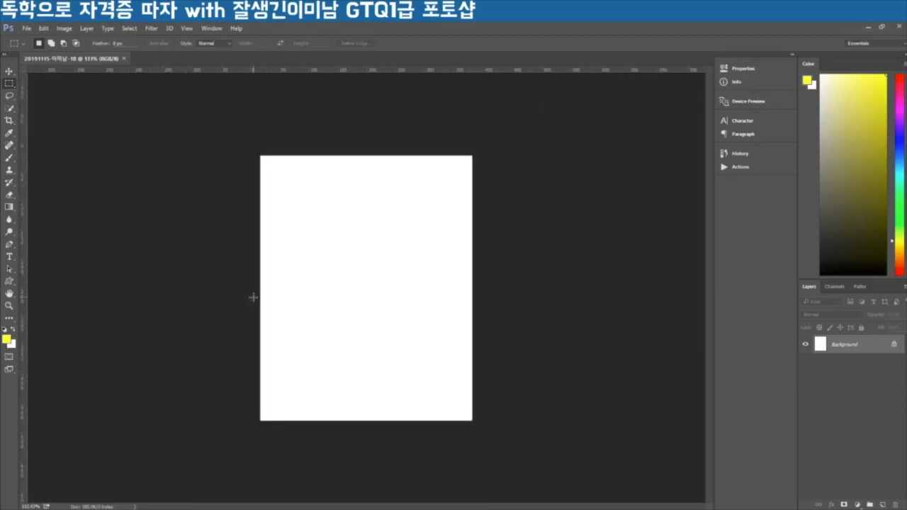
scroll(253, 296, "down", 4)
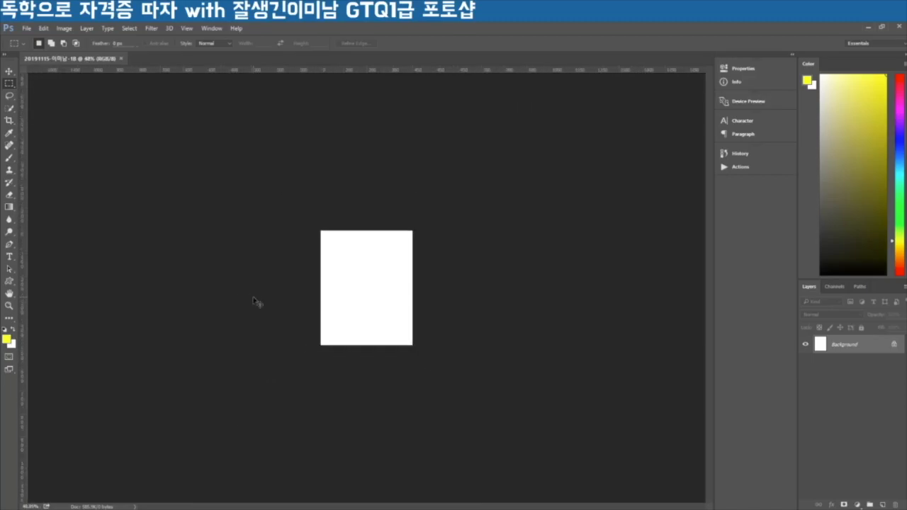
key("ctrl+0")
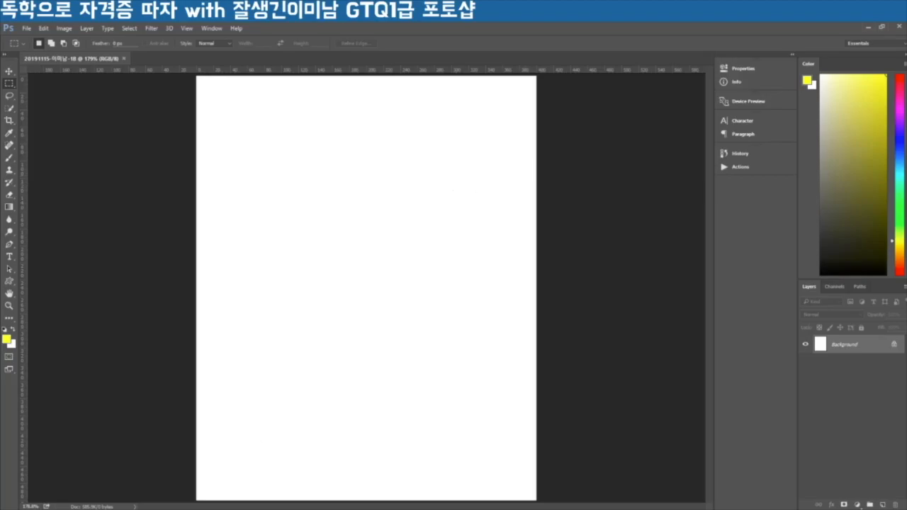
Minimise Photoshop and browse from the desktop practice folder through B형_소스및참고파일 into 소스파일
left_click(869, 27)
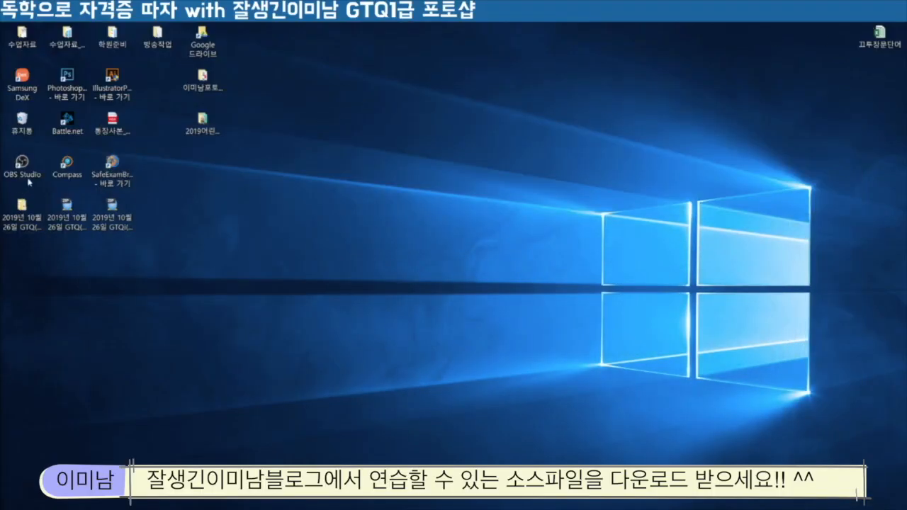
double_click(181, 81)
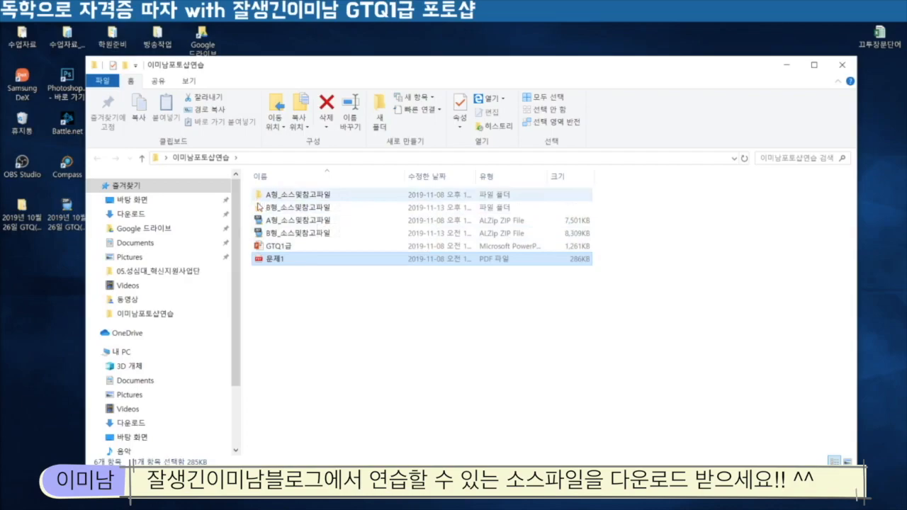
double_click(301, 207)
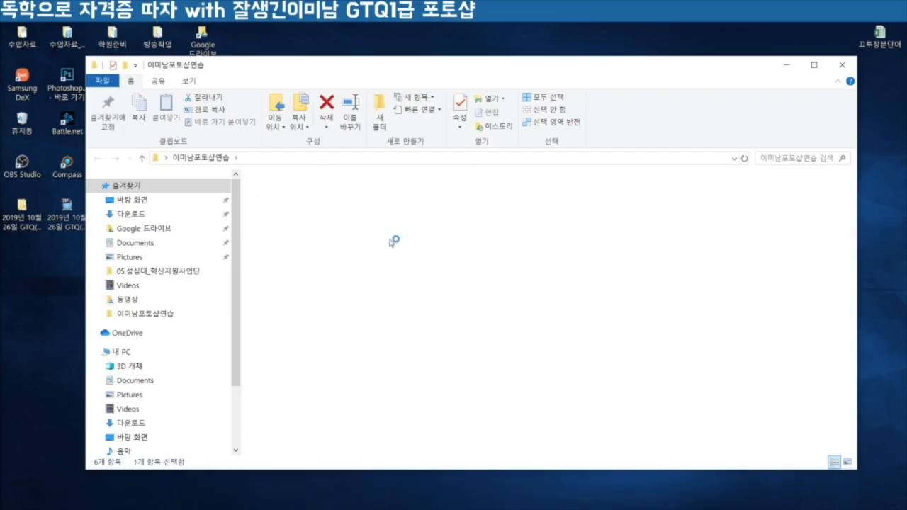
left_click(279, 197)
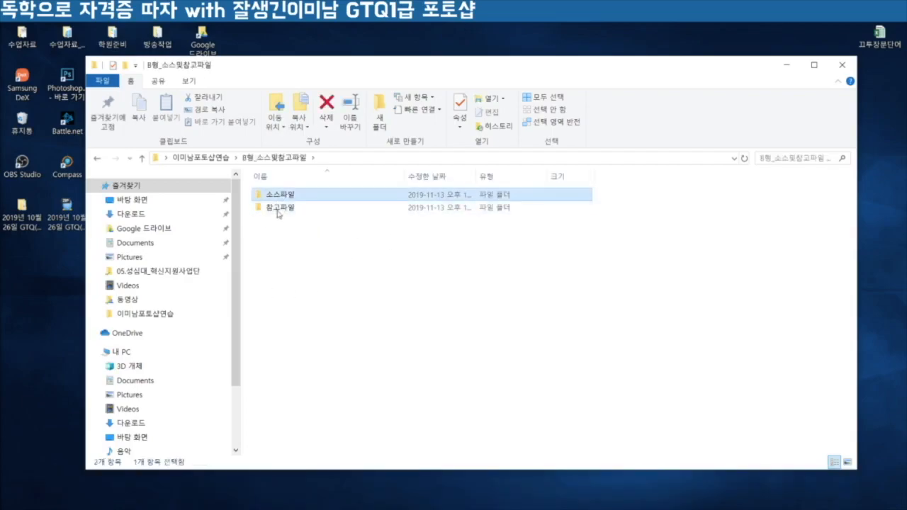
double_click(278, 199)
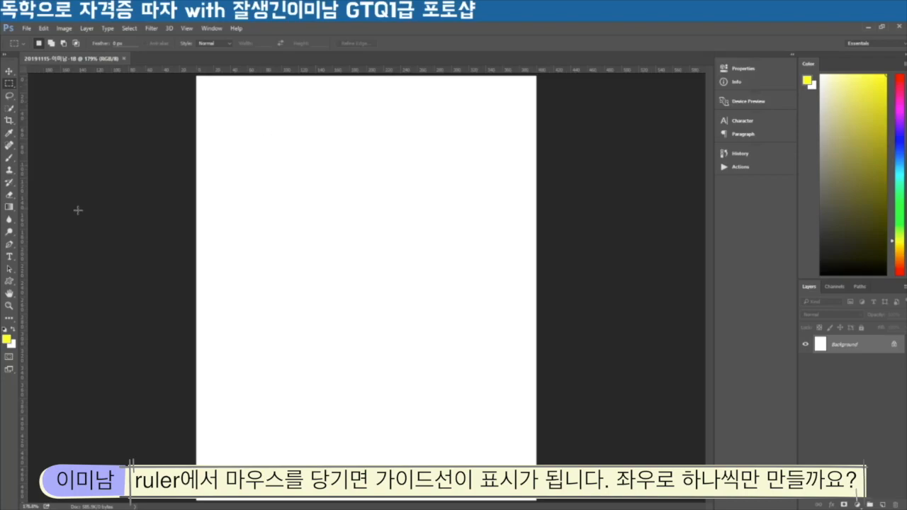
Place a vertical and a horizontal guide through the canvas centre and lock them with View > Lock Guides
left_click_drag(22, 242, 368, 253)
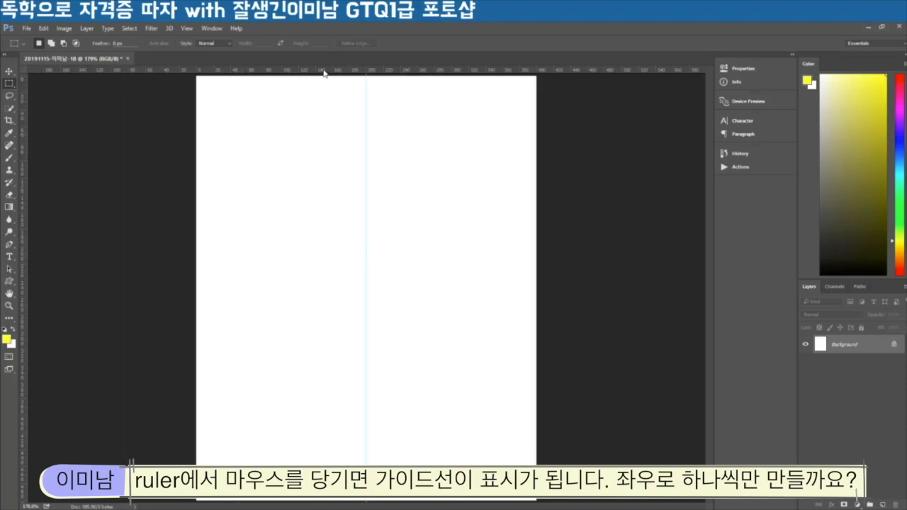
left_click_drag(323, 71, 304, 296)
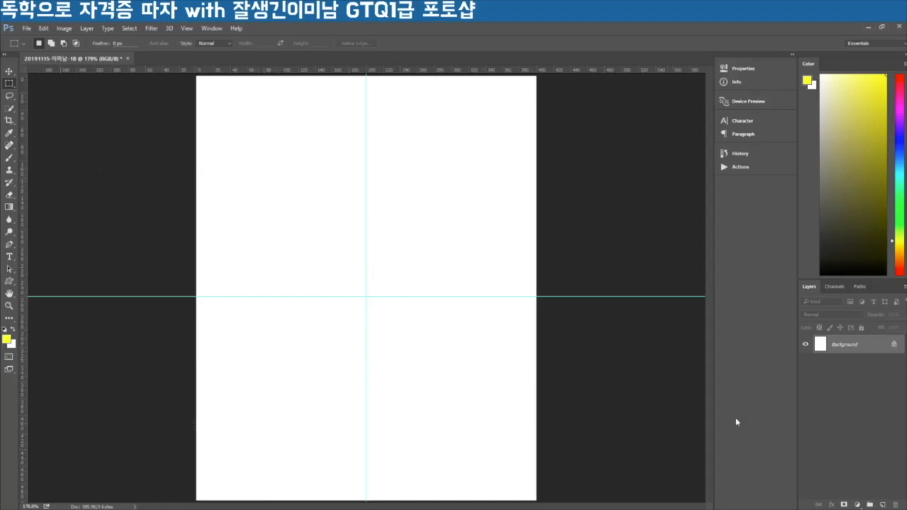
left_click(188, 29)
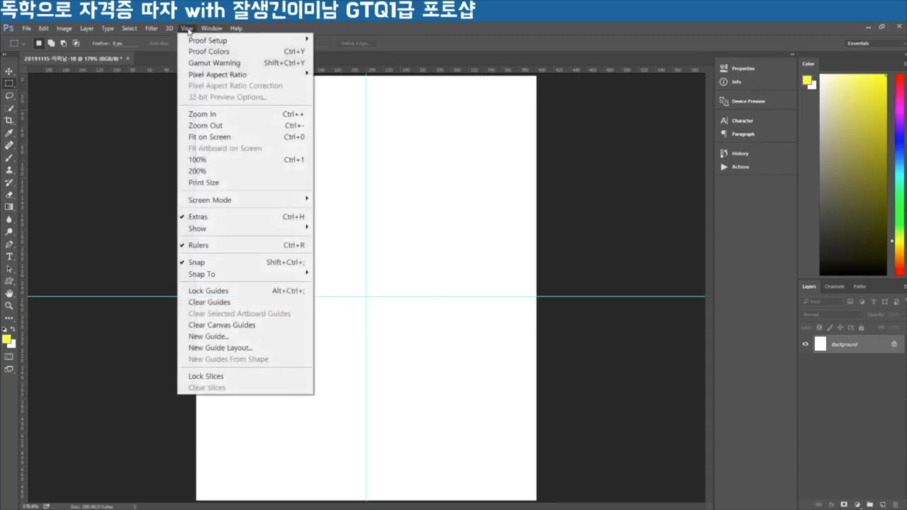
left_click(234, 292)
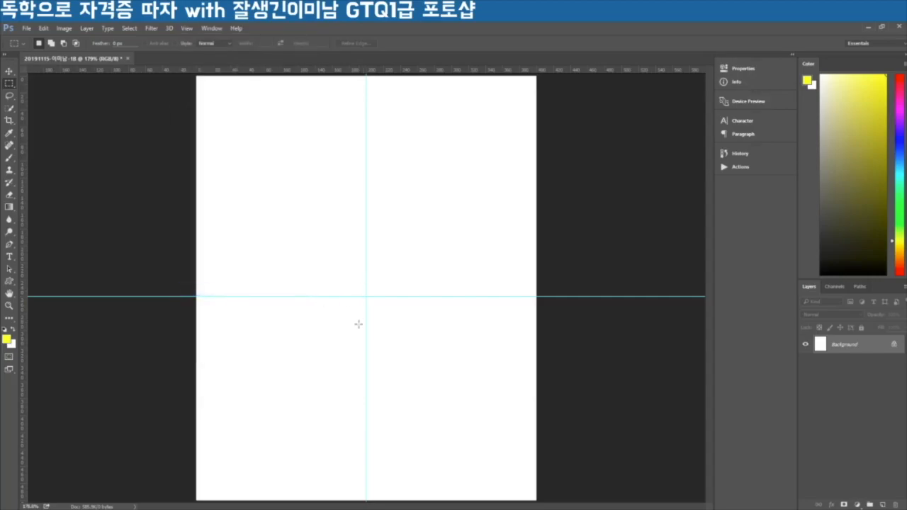
left_click(28, 28)
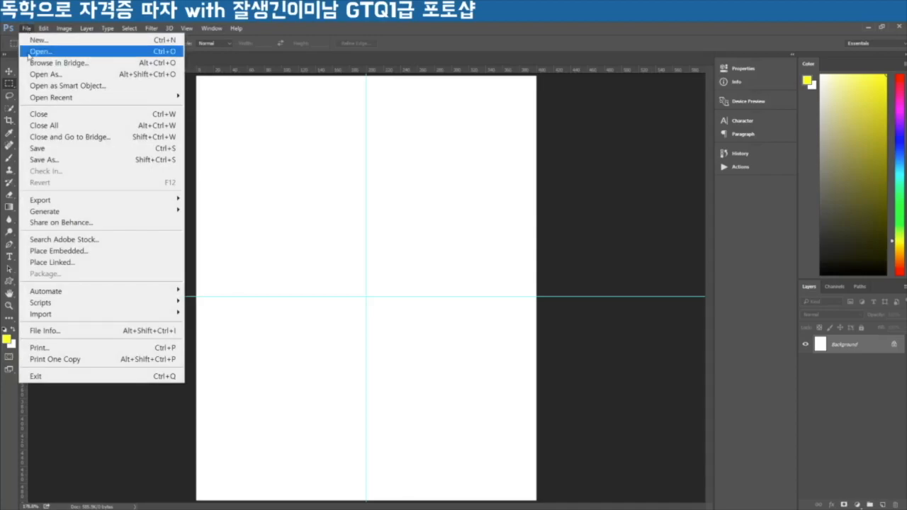
Drag the 1급-1 photo from Explorer onto the canvas, position it to cover the canvas, and commit
left_click(360, 29)
key("alt+Tab")
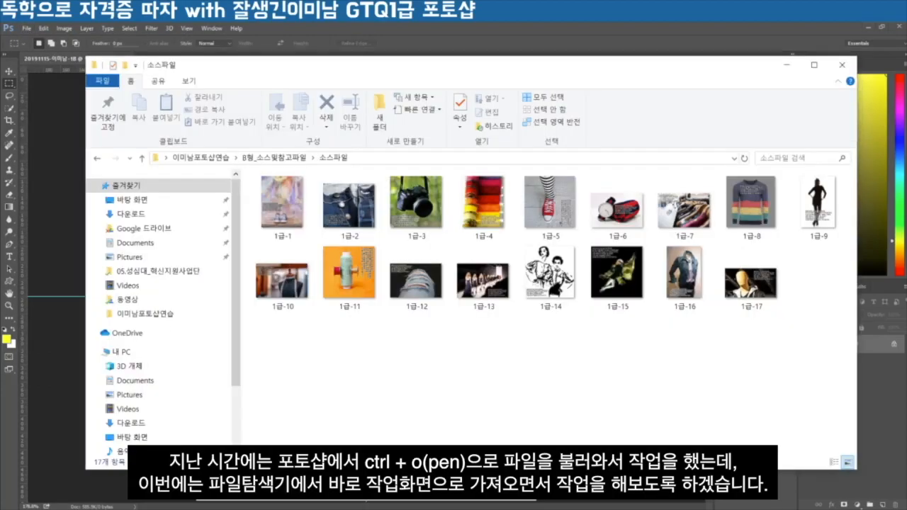
left_click_drag(447, 72, 749, 51)
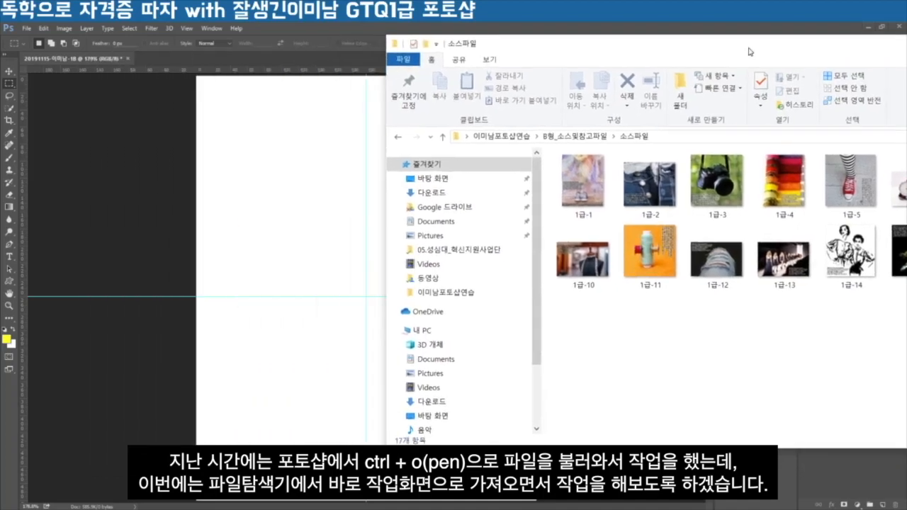
left_click(583, 200)
left_click_drag(583, 200, 283, 240)
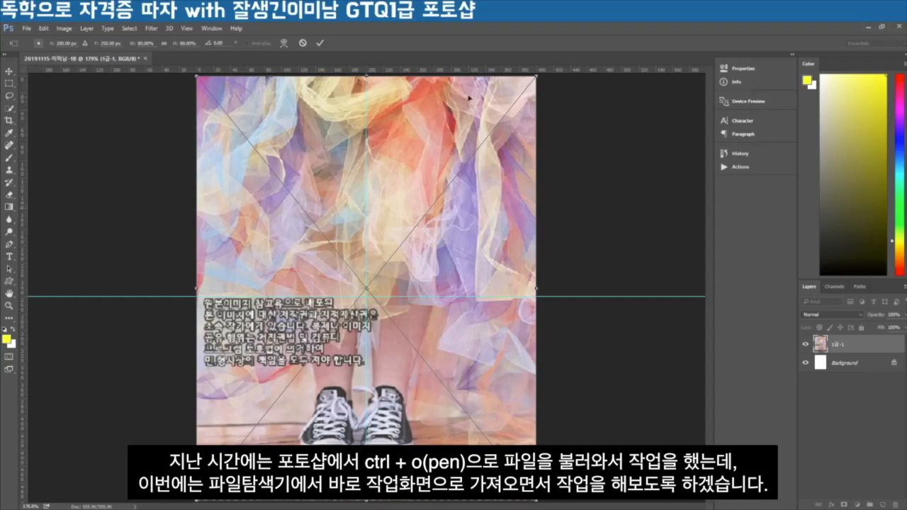
mouse_move(465, 251)
left_mouse_down()
mouse_move(478, 258)
mouse_move(457, 249)
mouse_move(480, 253)
mouse_move(449, 253)
mouse_move(459, 262)
mouse_move(473, 247)
mouse_move(470, 259)
left_mouse_up()
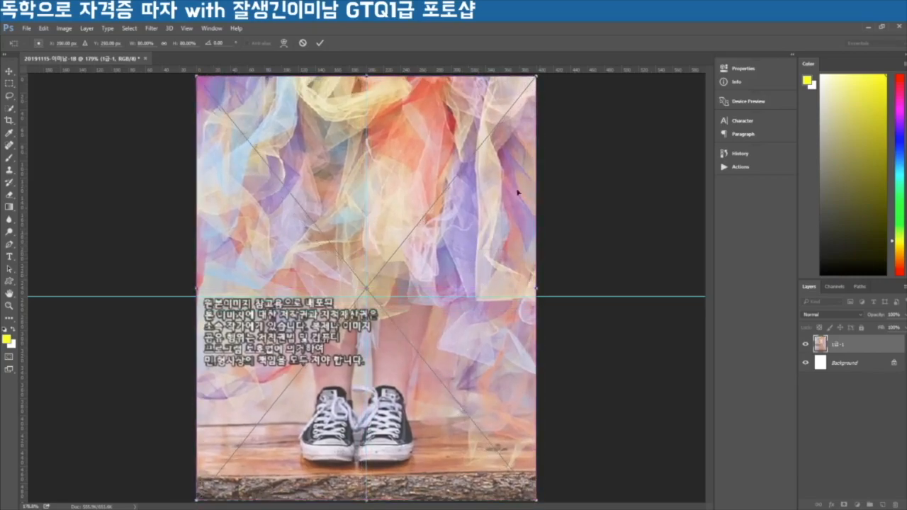
left_click(321, 44)
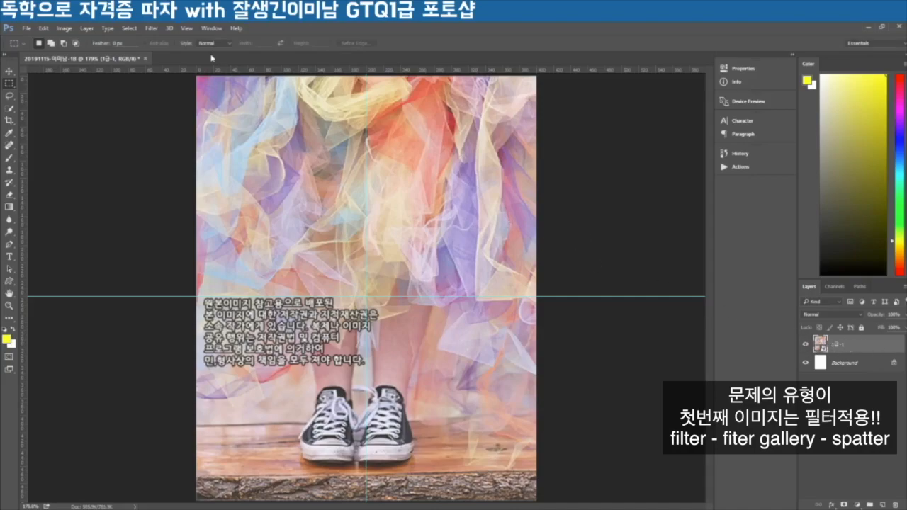
Apply Filter Gallery > Brush Strokes > Spatter to the 1급-1 photo layer
left_click(149, 29)
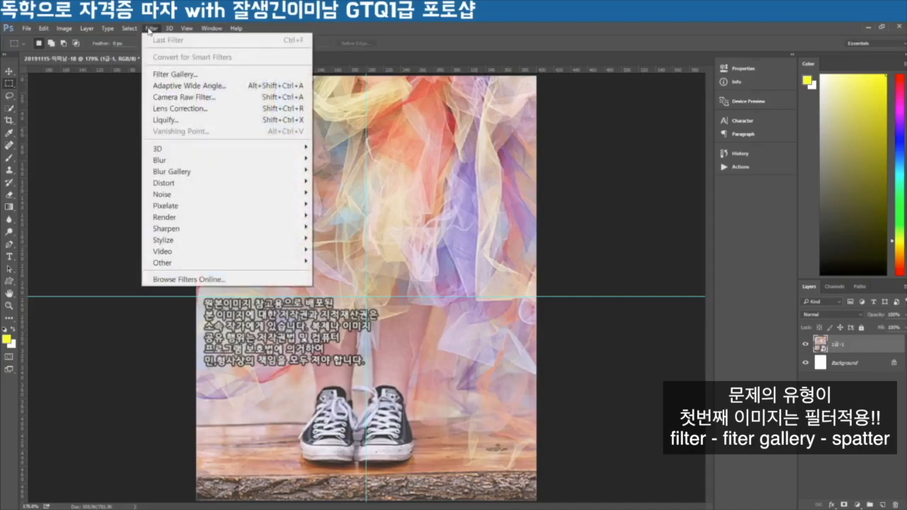
left_click(189, 76)
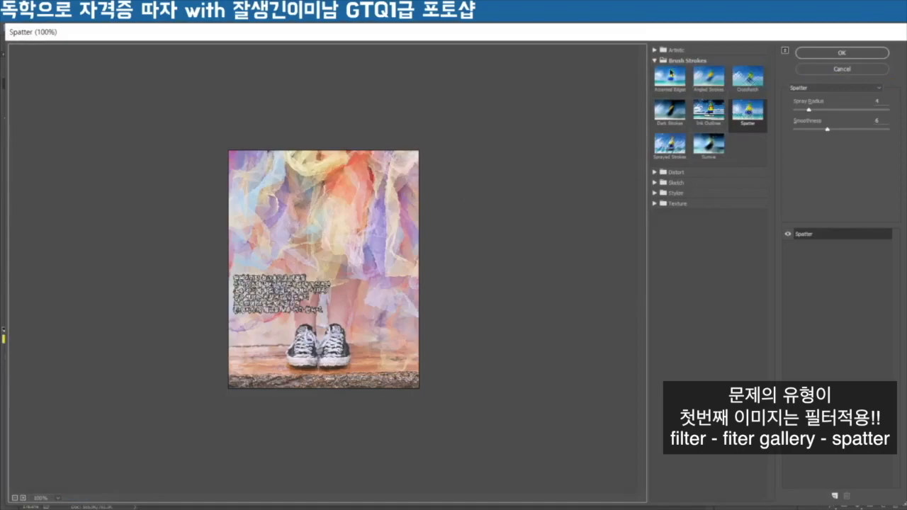
left_click(654, 61)
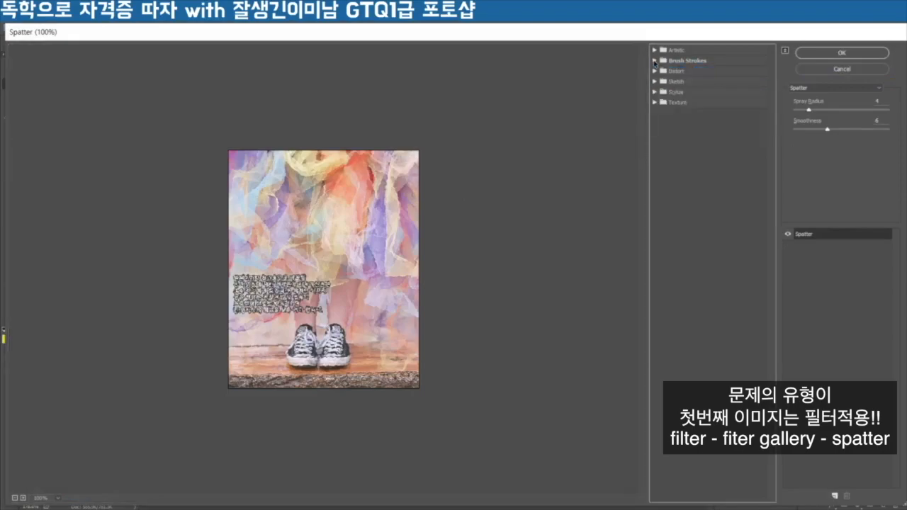
left_click(655, 61)
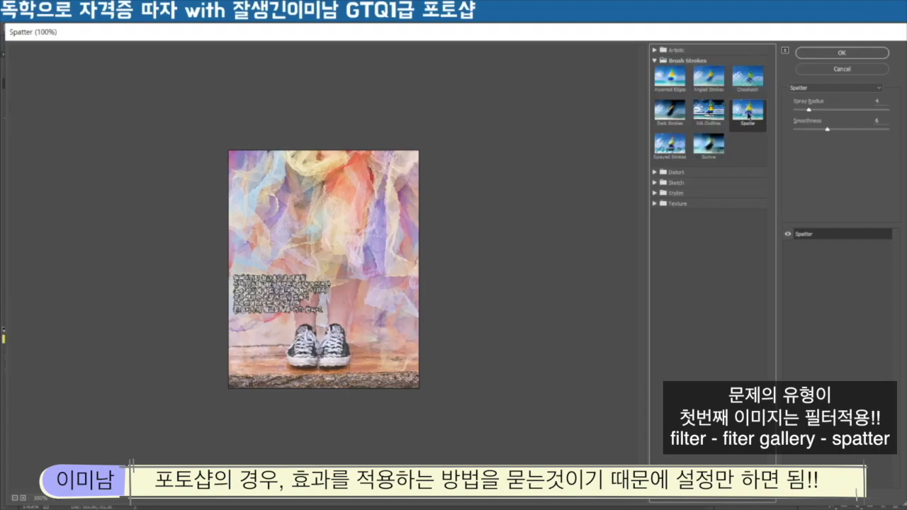
left_click(841, 52)
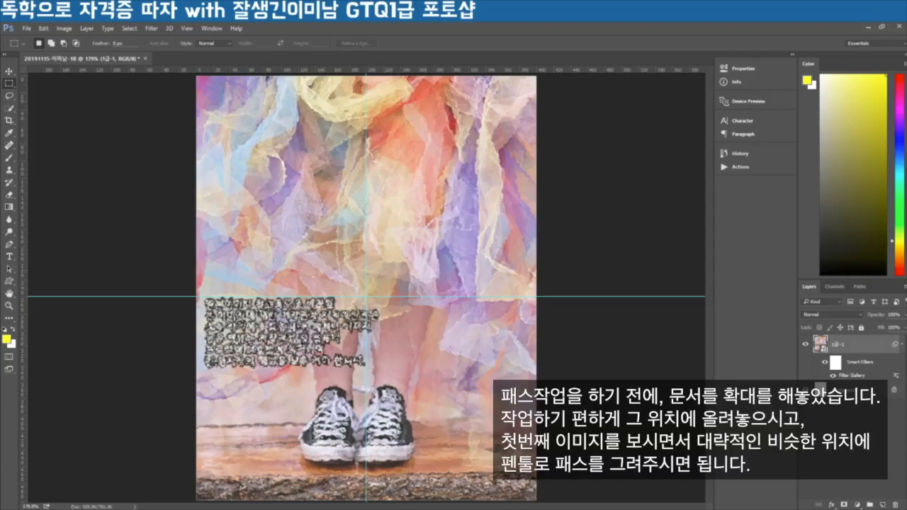
Zoom in on the shoes and wooden floor and switch to the Pen tool
scroll(437, 372, "up", 2)
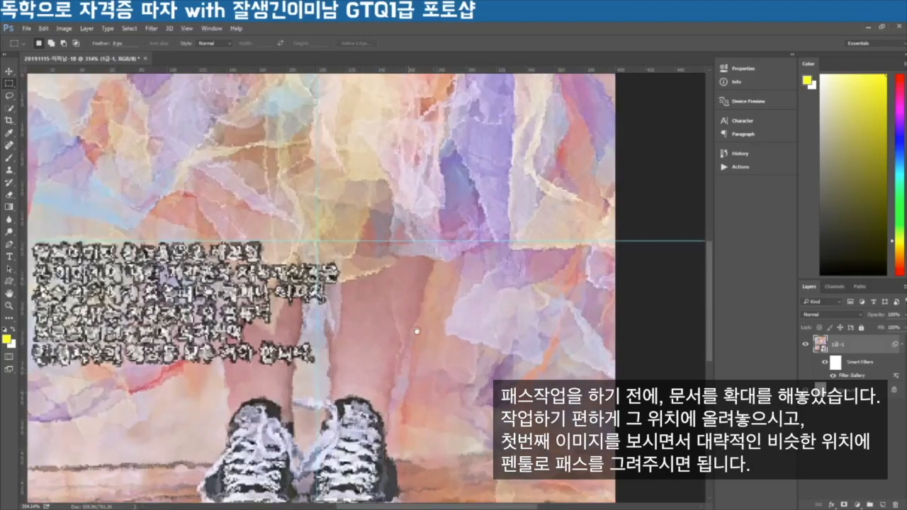
left_click_drag(417, 331, 464, 271)
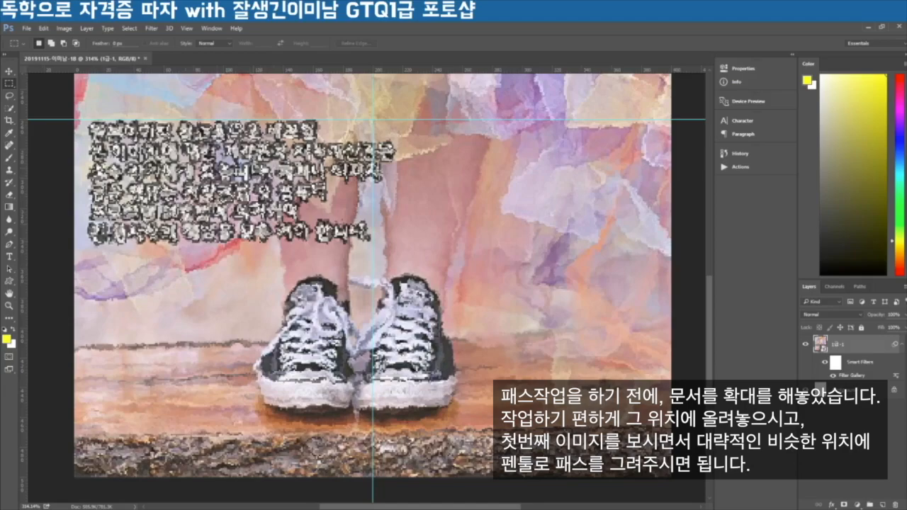
key("p")
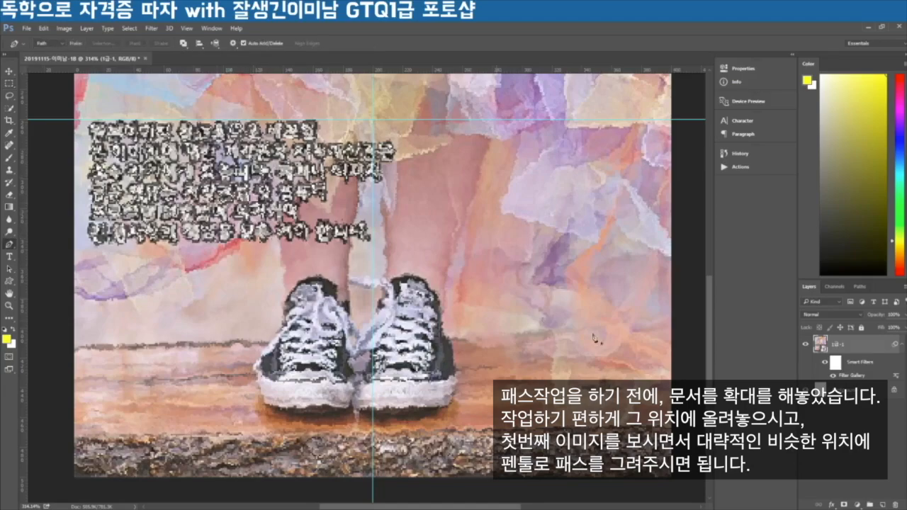
Toggle the photo layer and its smart filter to compare, leaving the photo layer hidden
left_click(806, 345)
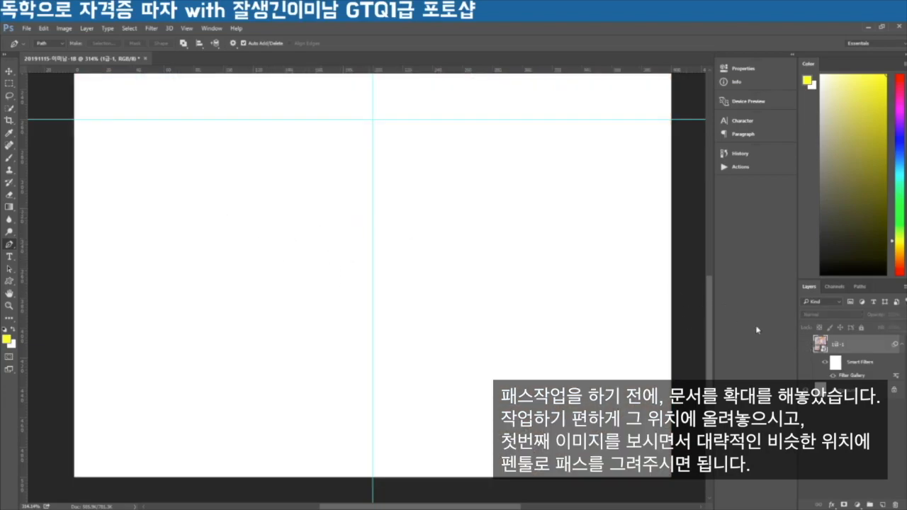
left_click(805, 345)
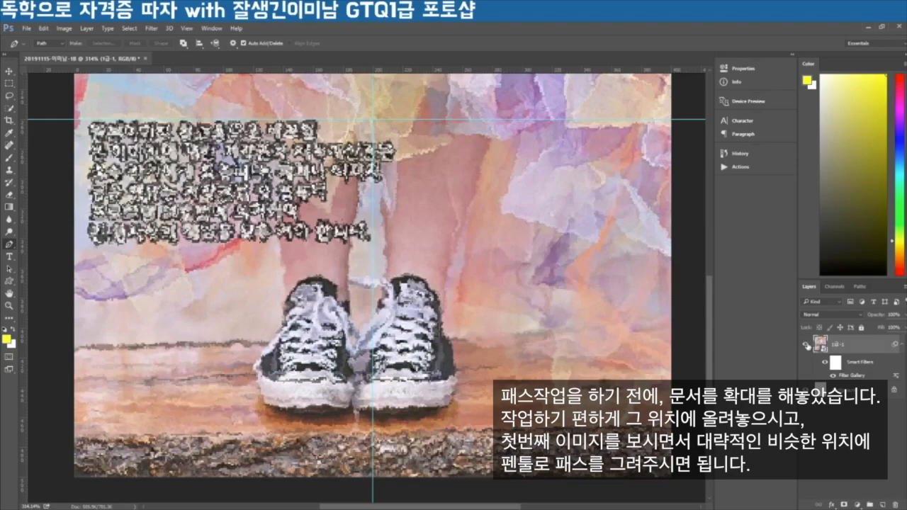
left_click(806, 345)
left_click(806, 345)
left_click(825, 363)
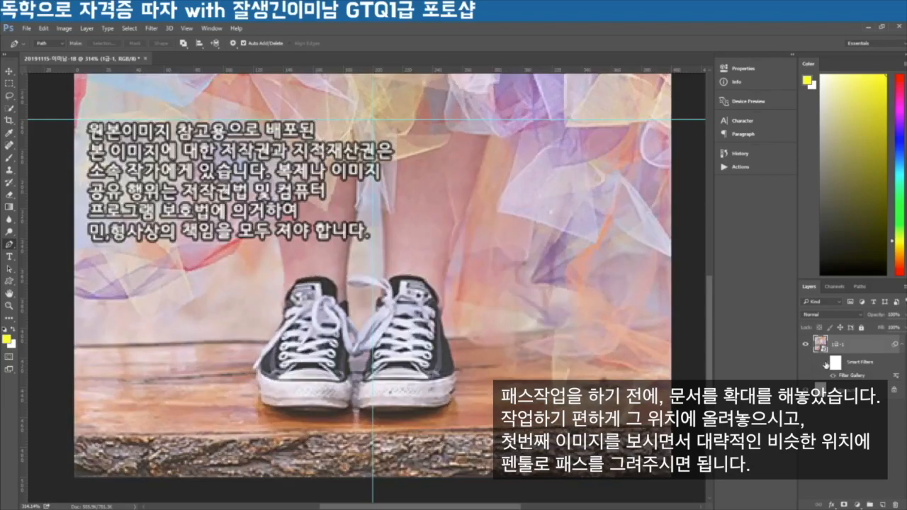
left_click(824, 364)
left_click(805, 345)
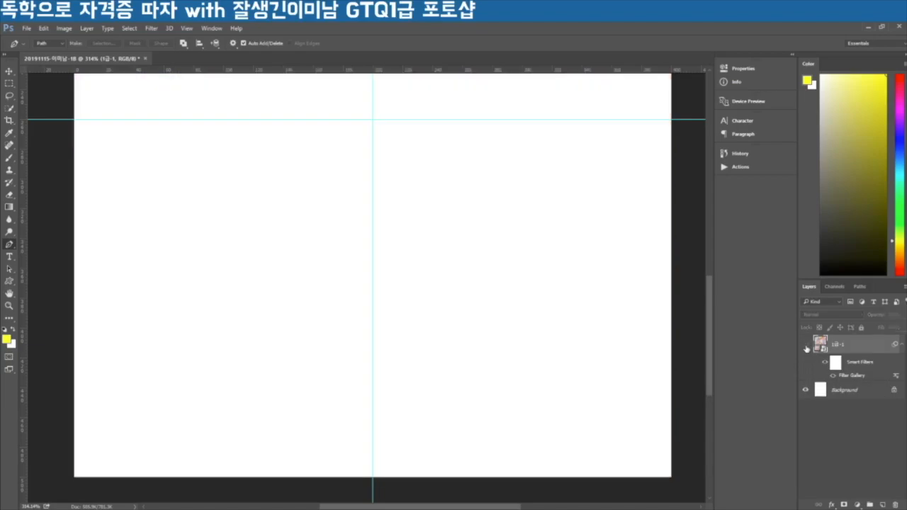
left_click(805, 345)
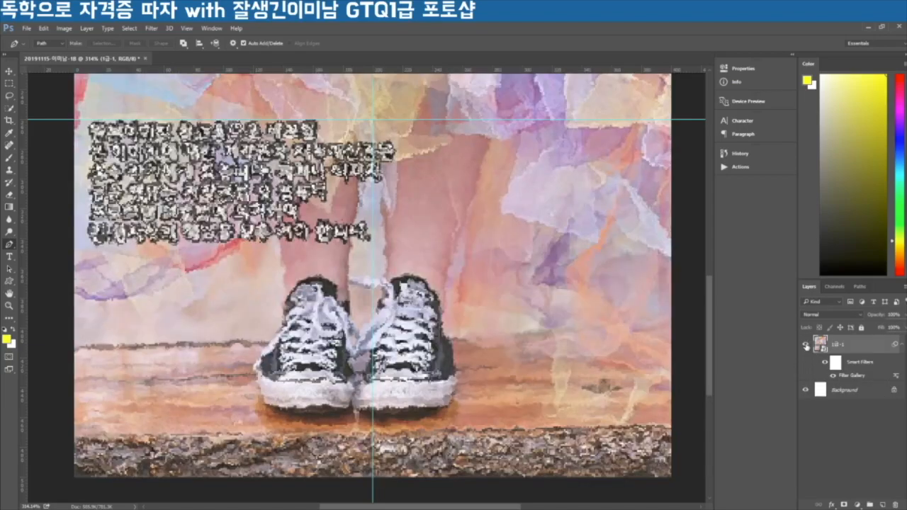
left_click(805, 345)
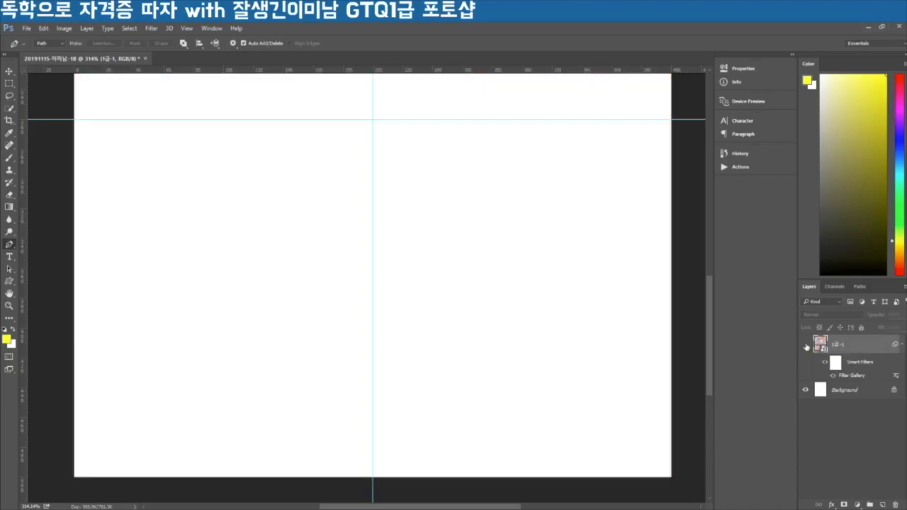
left_click(806, 345)
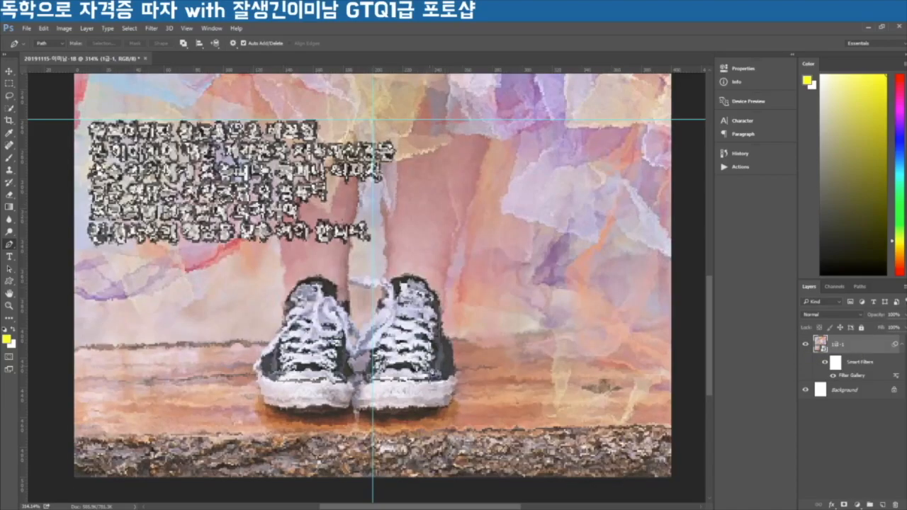
left_click(804, 345)
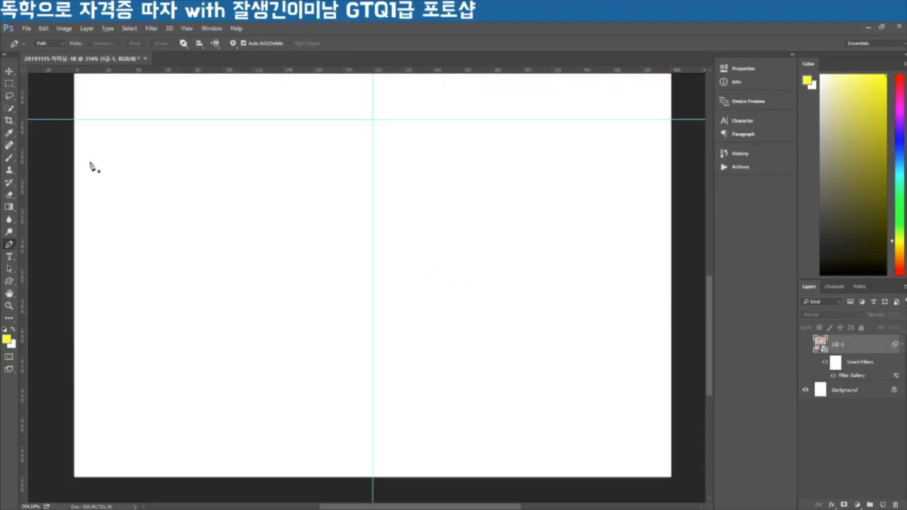
left_click(63, 44)
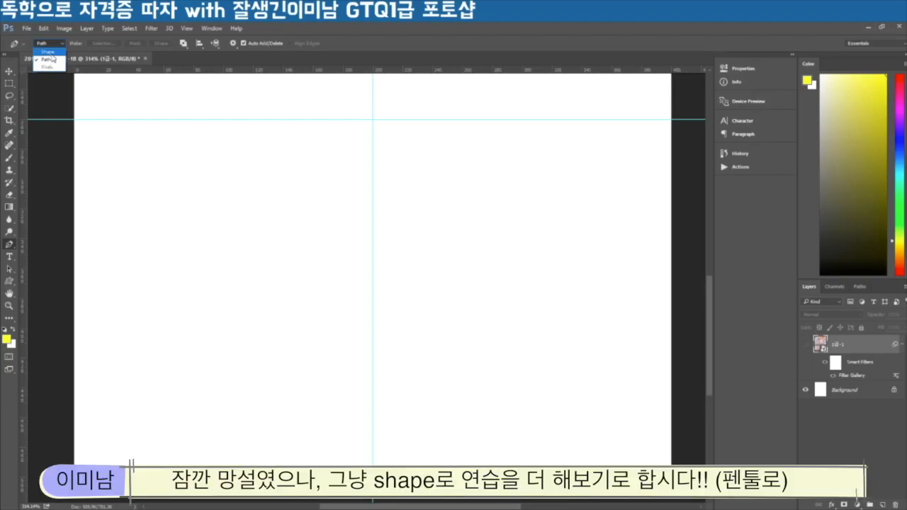
Switch the Pen to Shape mode with blue fill and draw a three-anchor teardrop shape
left_click(48, 52)
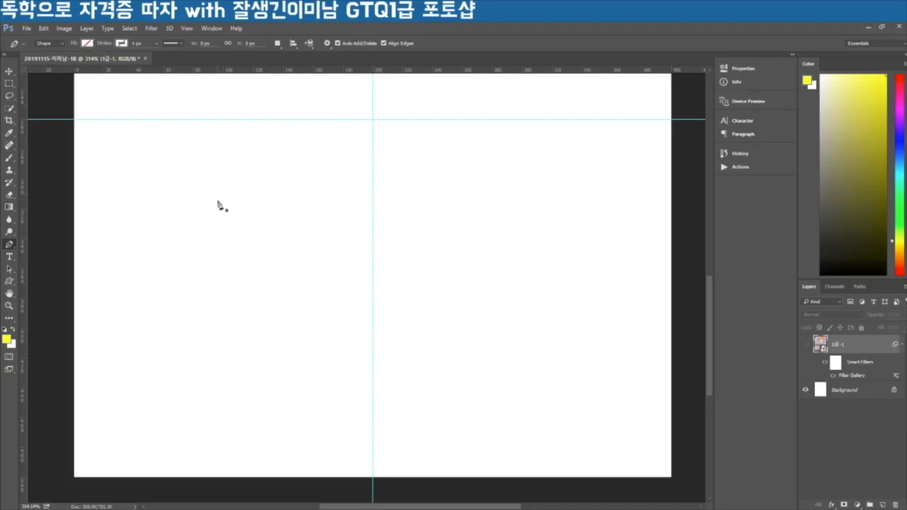
left_click(87, 43)
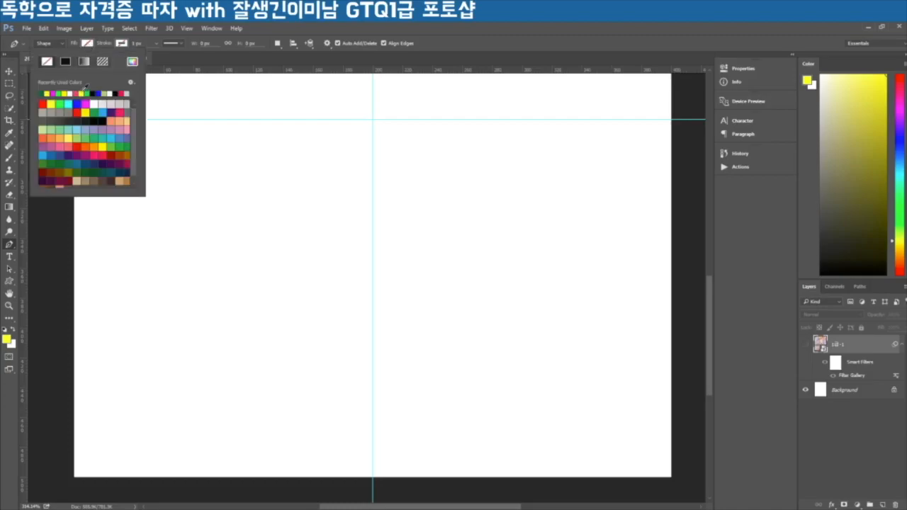
left_click(76, 105)
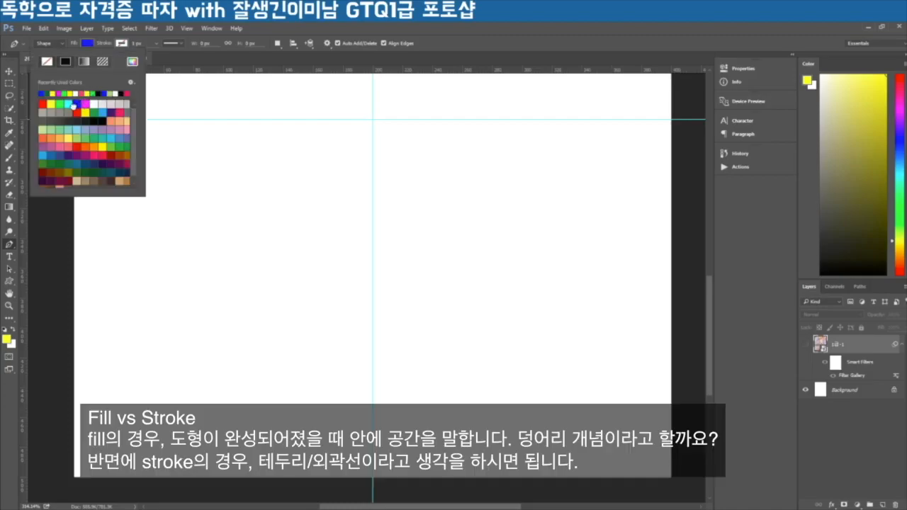
left_click(231, 192)
left_click_drag(202, 296, 238, 373)
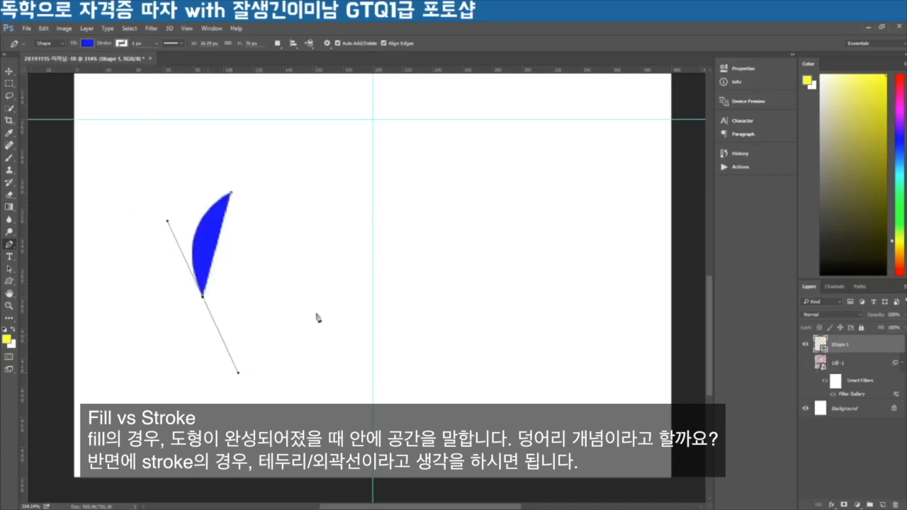
left_click(317, 268)
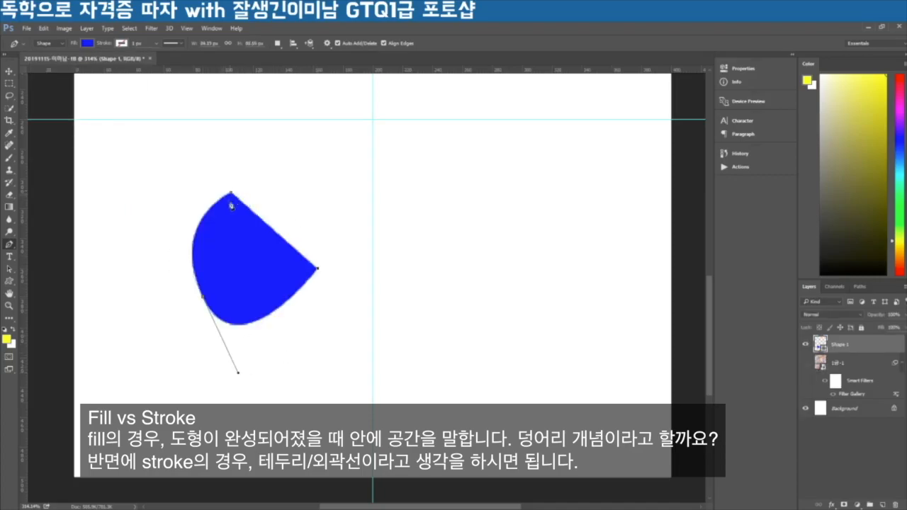
left_click(232, 194)
Give the shape a yellow outline, try removing its fill, then delete the practice shape
left_click(123, 43)
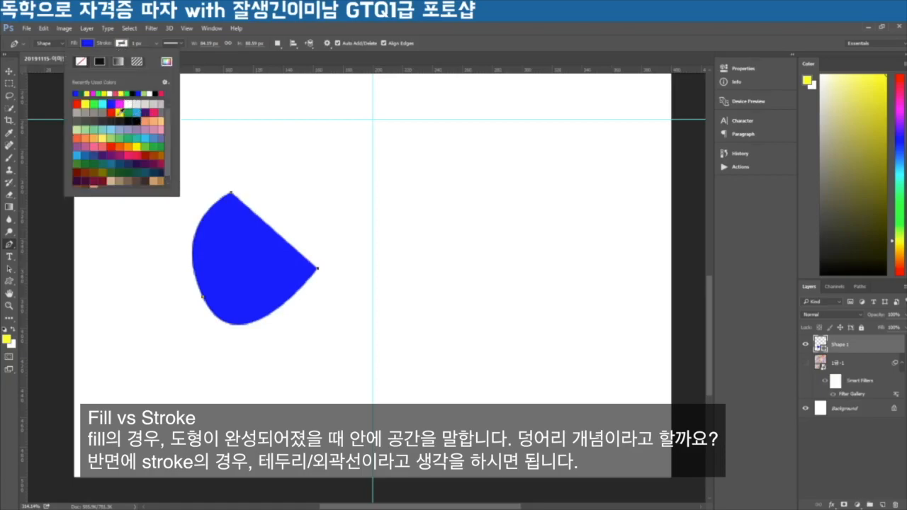
left_click(119, 112)
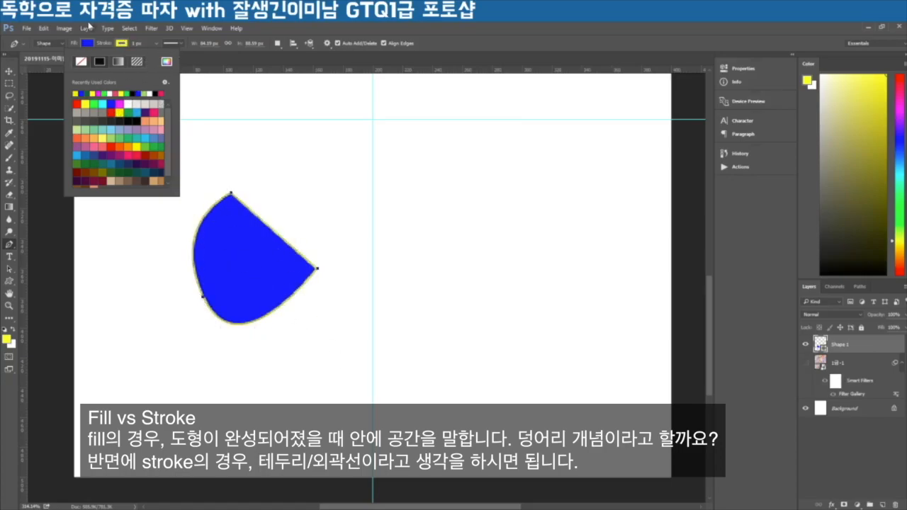
left_click(88, 44)
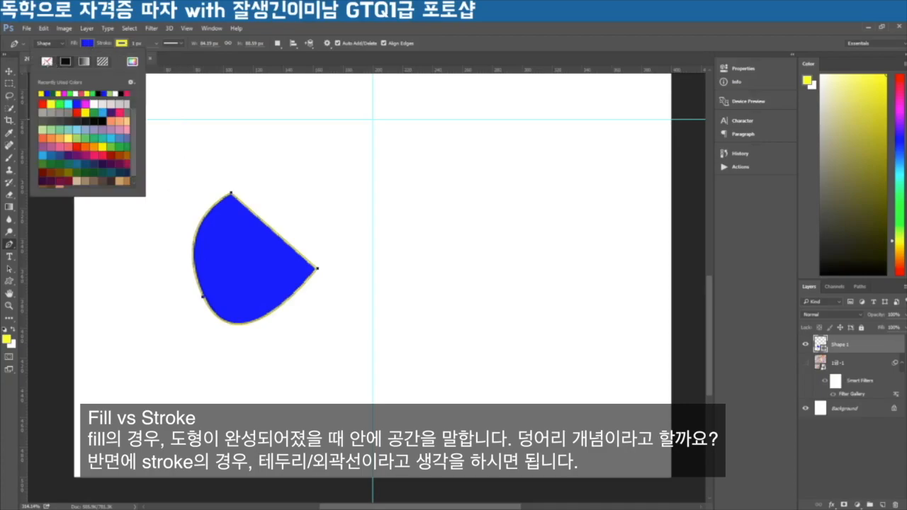
left_click(47, 61)
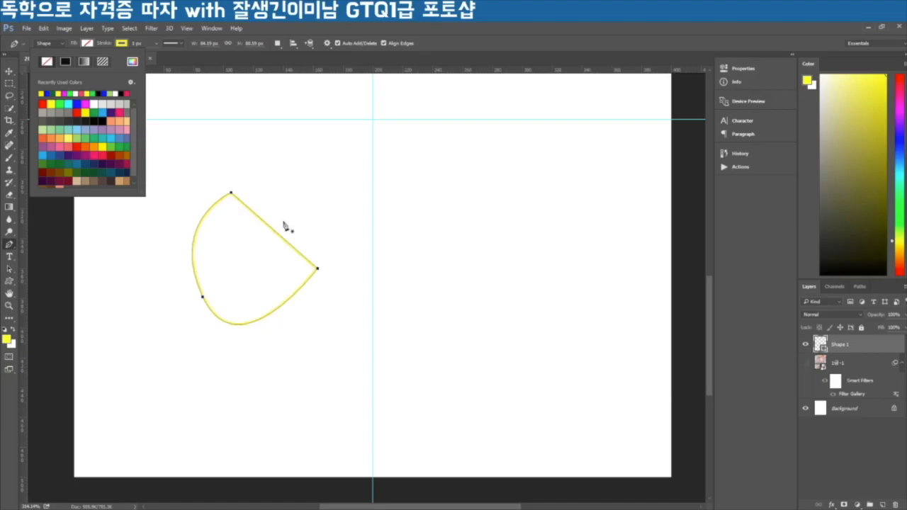
key("Escape")
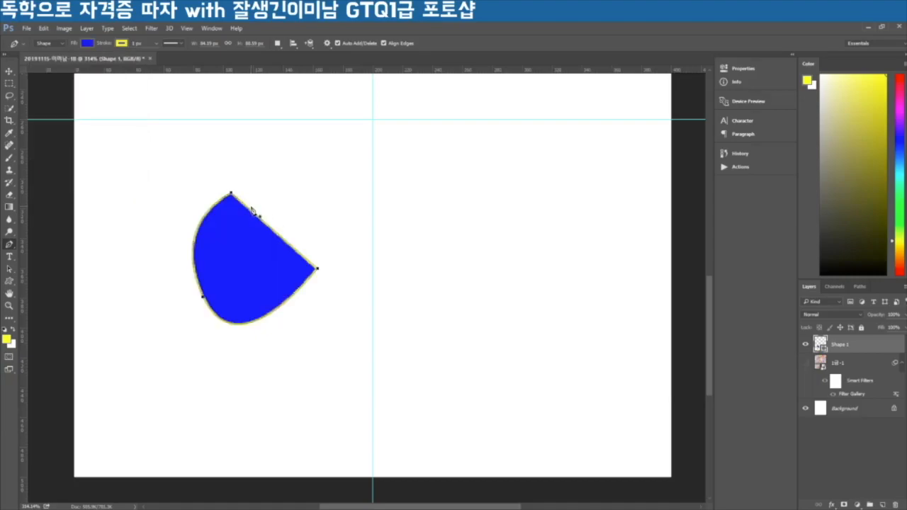
key("Delete")
Set the shape options to no fill and a yellow stroke
left_click(89, 44)
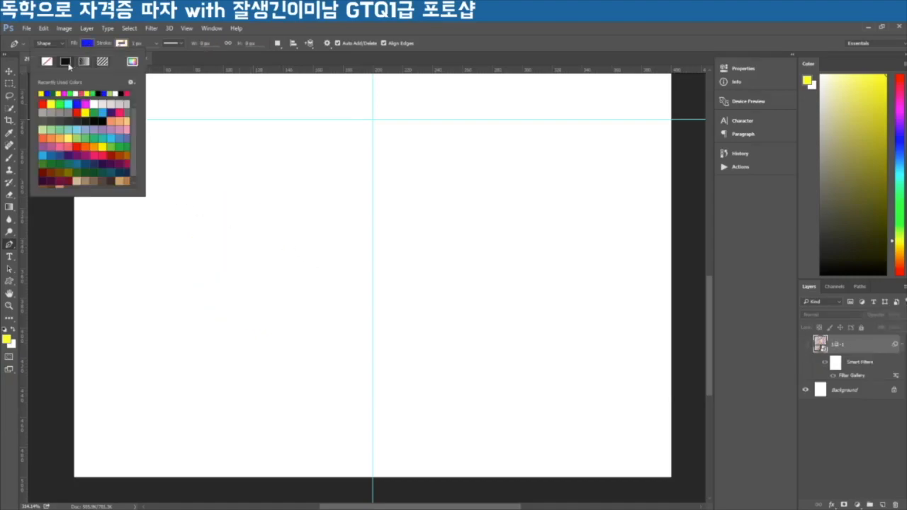
left_click(46, 61)
left_click(121, 44)
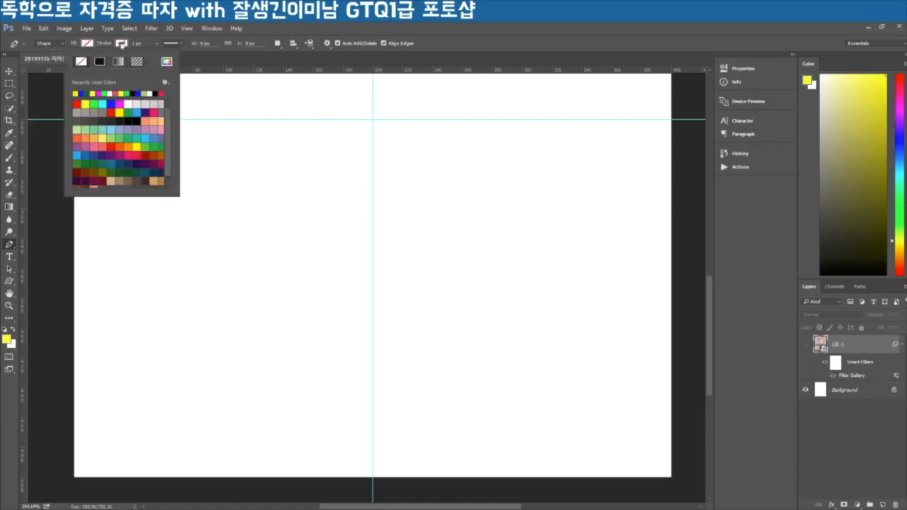
left_click(75, 94)
left_click(121, 44)
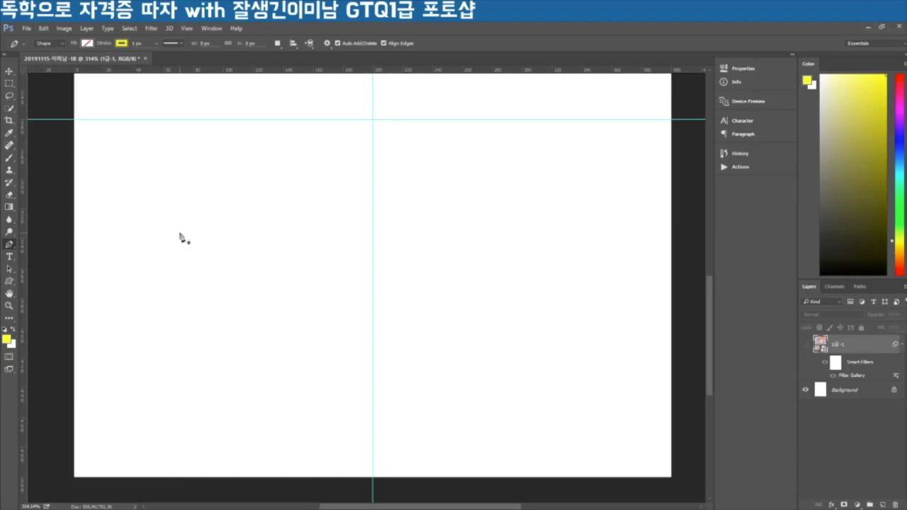
Trace the machine's stepped left end and long top edge with Pen anchors
left_click(177, 231)
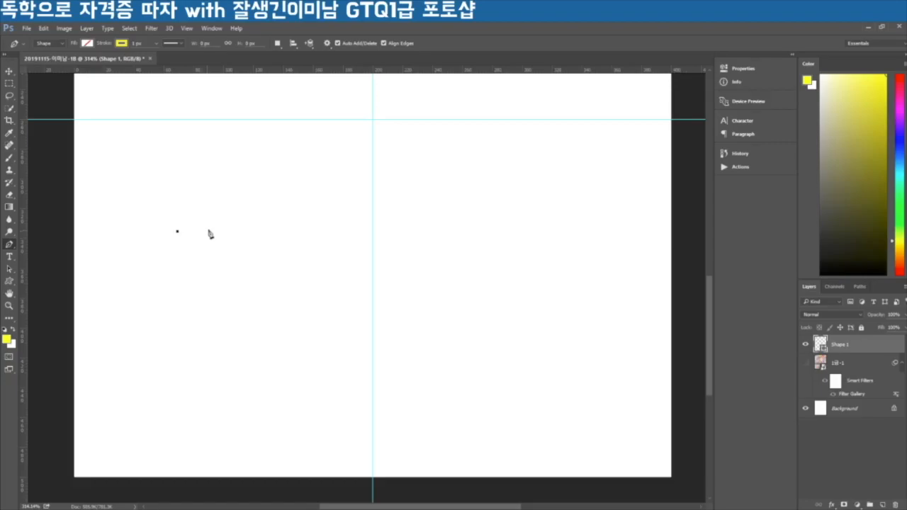
left_click(208, 231, "shift")
left_click(206, 252)
left_click(230, 253)
mouse_move(231, 285)
left_mouse_down()
mouse_move(245, 290)
mouse_move(238, 297)
mouse_move(231, 287)
left_mouse_up()
left_click(464, 276)
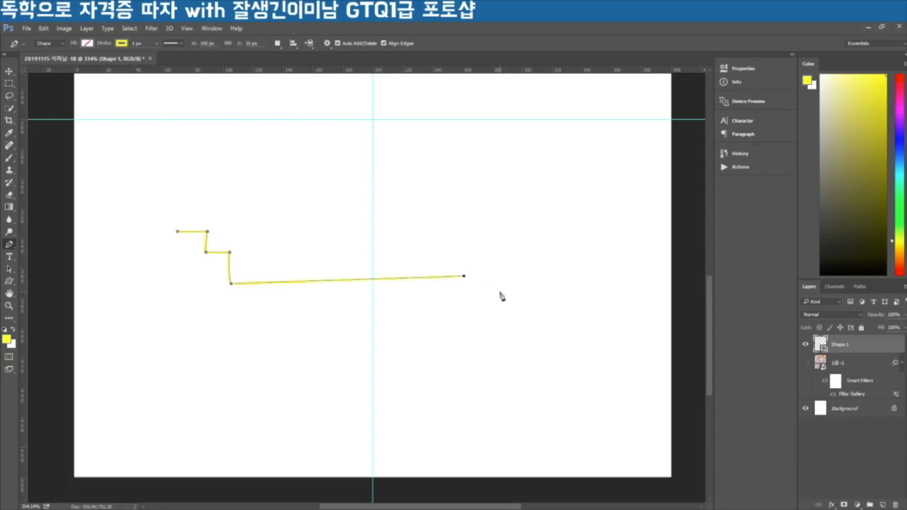
Curve the outline down into the arm and back up, converting the curve points to corners
left_click_drag(519, 330, 522, 394)
left_click(519, 331, "alt")
left_click(530, 330)
mouse_move(570, 290)
left_mouse_down()
mouse_move(588, 299)
mouse_move(605, 289)
left_mouse_up()
left_click(570, 289, "alt")
Trace the right end's tall edge and curved inner notch, then show the 나무-1 shoes layer
left_click(569, 266)
left_click(585, 264)
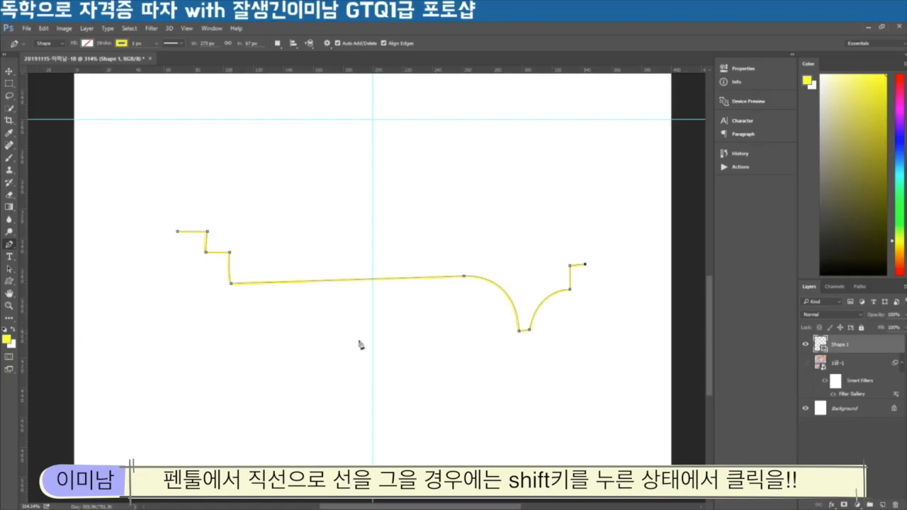
left_click(584, 370, "shift")
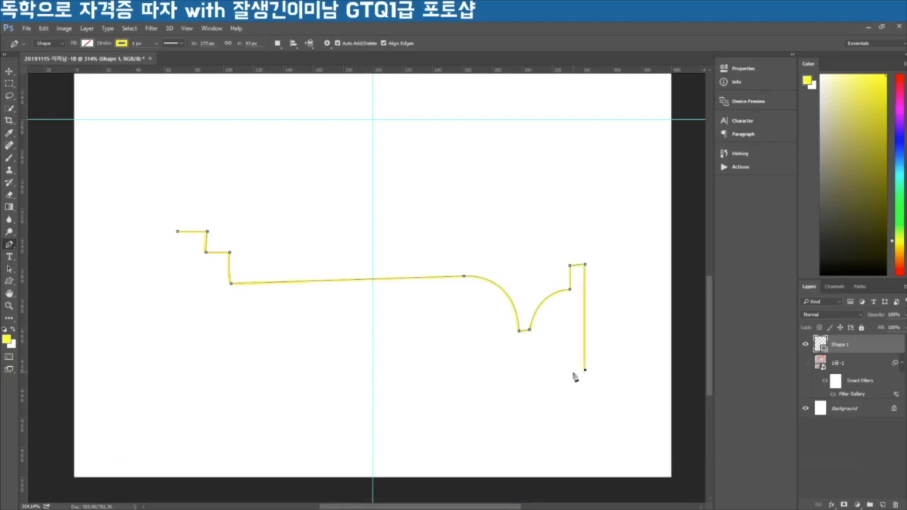
left_click(573, 370)
left_click(570, 348)
mouse_move(528, 339)
left_mouse_down()
mouse_move(513, 299)
mouse_move(524, 317)
mouse_move(529, 306)
mouse_move(527, 322)
mouse_move(529, 312)
left_mouse_up()
left_click(529, 340, "alt")
left_click(520, 341)
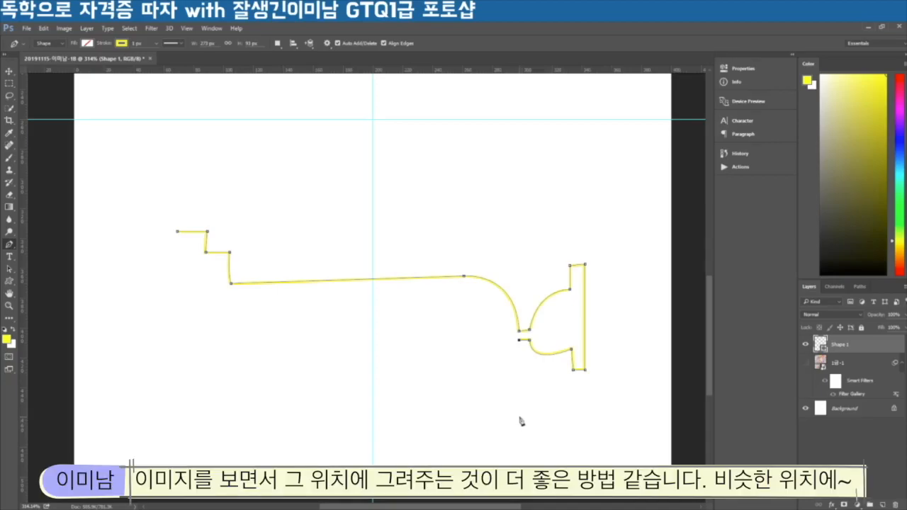
left_click(805, 362)
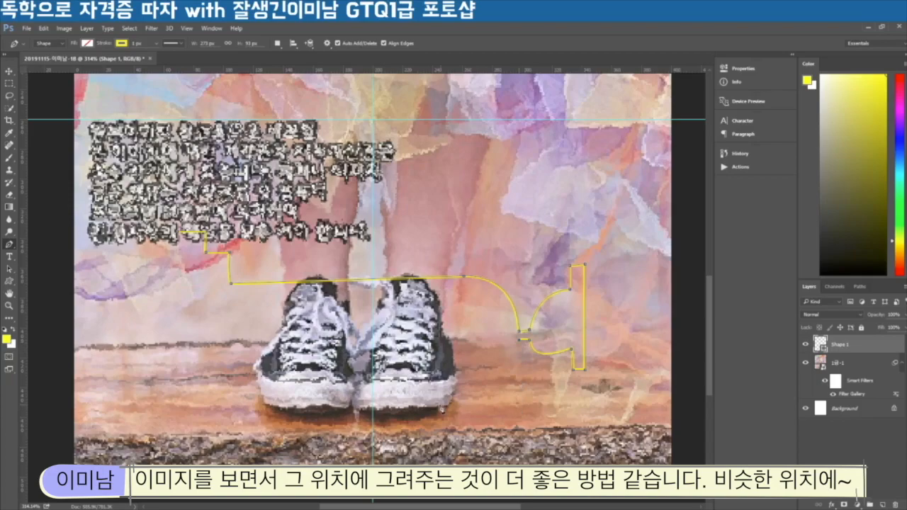
Trace the outline down below the arm and around the wide rectangular base
left_click(518, 401)
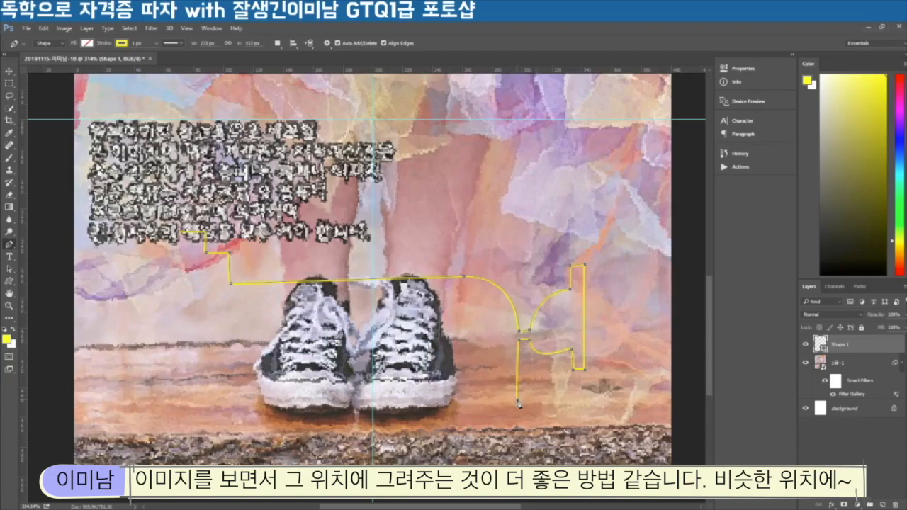
left_click(566, 404)
left_click(564, 446)
left_click(146, 449)
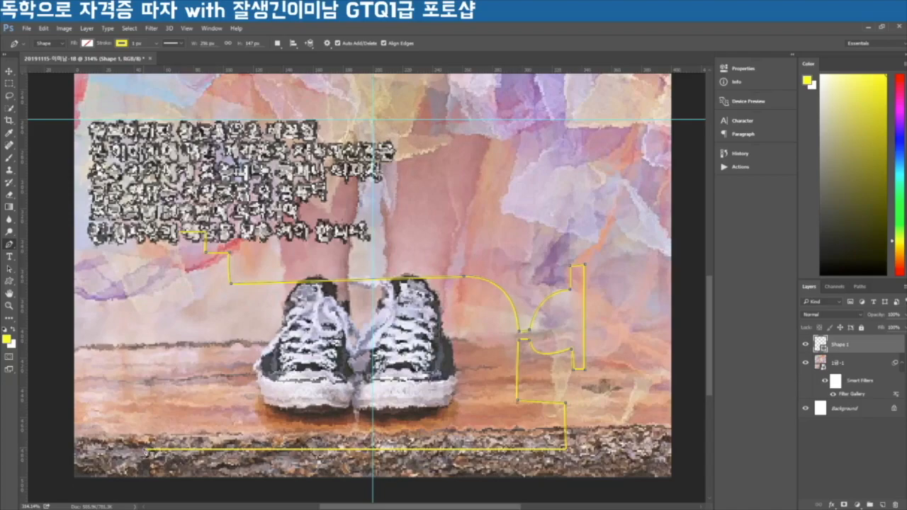
left_click(150, 408)
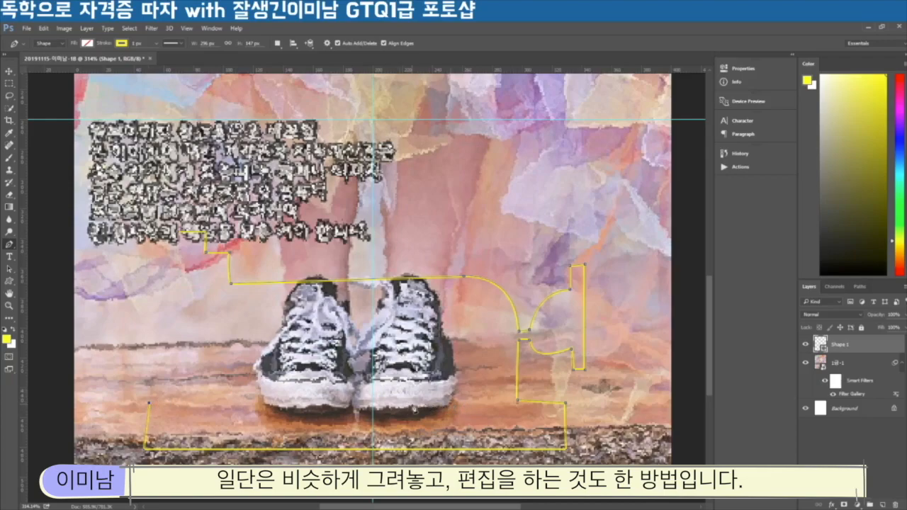
left_click(410, 403)
Curve the outline up beside the right shoe, then across and down toward the needle area
left_click_drag(418, 309, 419, 307)
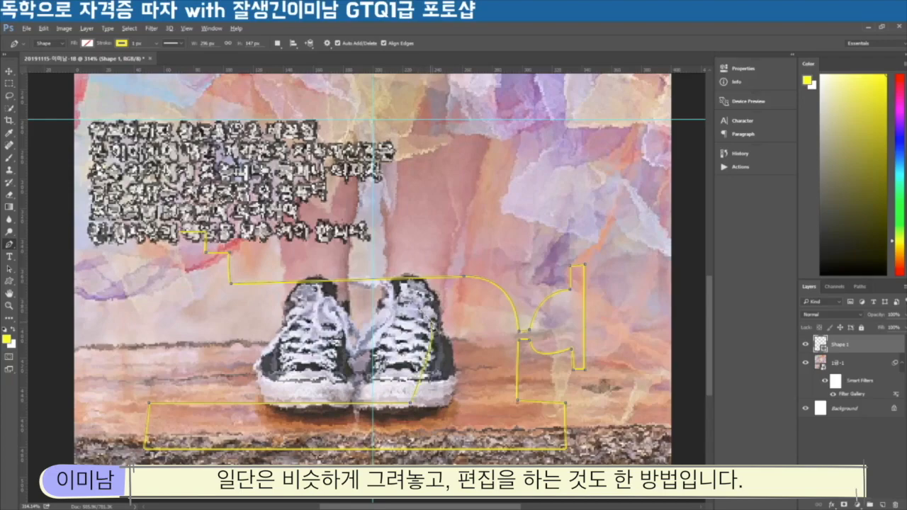
left_click(433, 325, "alt")
left_click(238, 323)
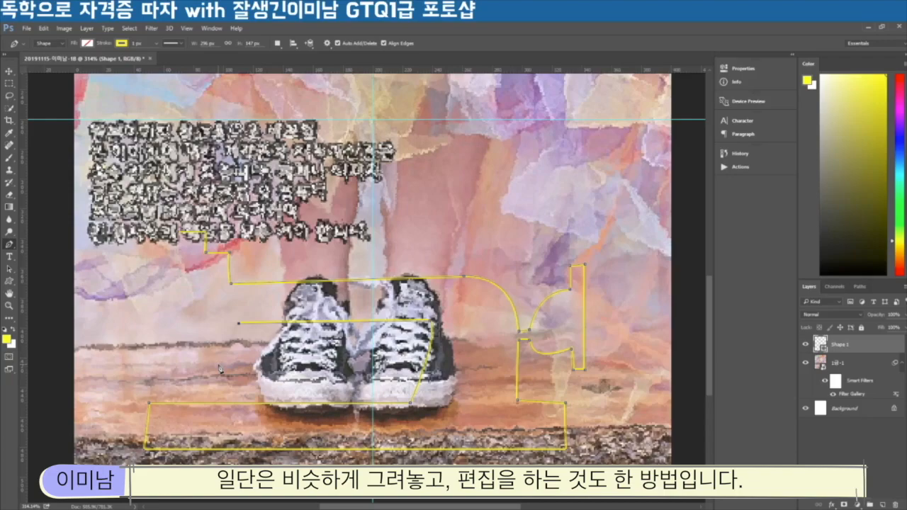
left_click_drag(214, 360, 214, 388)
left_click(215, 359, "alt")
Outline the needle foot and run the machine's left edge straight up
left_click(206, 358)
left_click(201, 374)
left_click(195, 390)
left_click(165, 356)
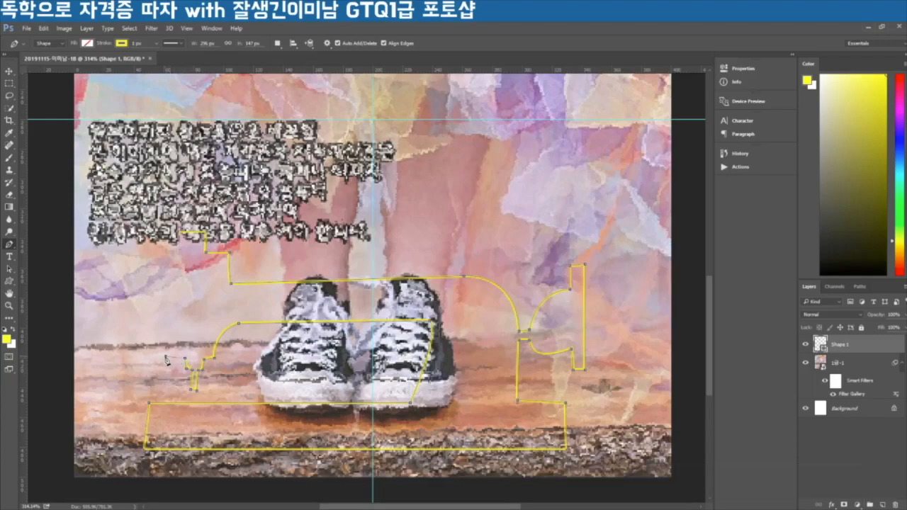
left_click(166, 255)
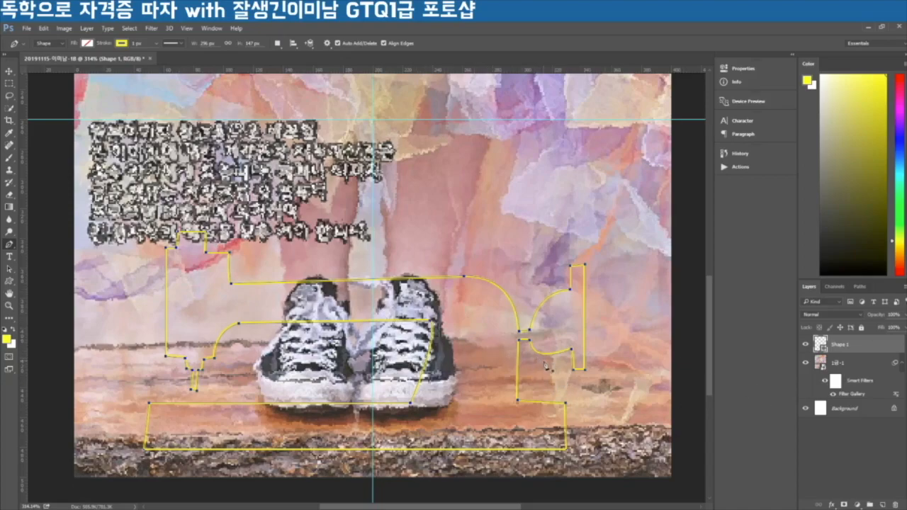
Move the whole sewing-machine path slightly up and to the right
key("a")
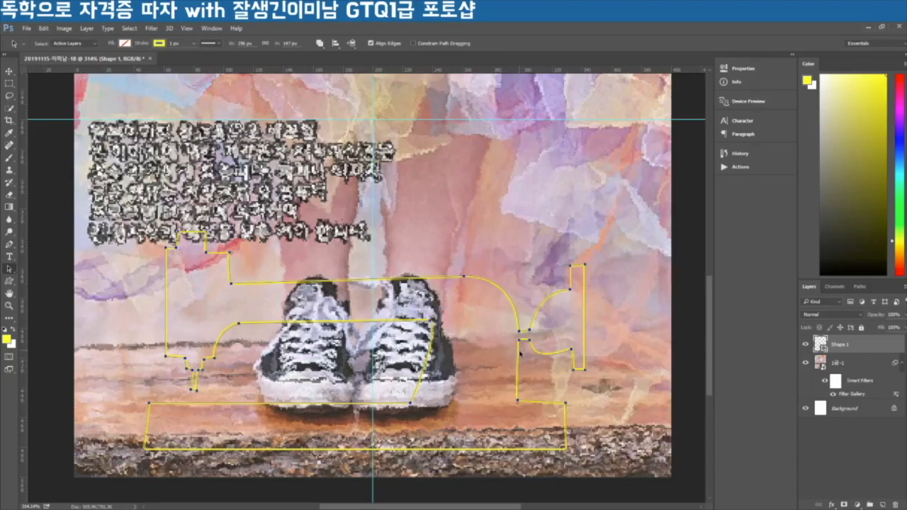
left_click_drag(521, 352, 530, 350)
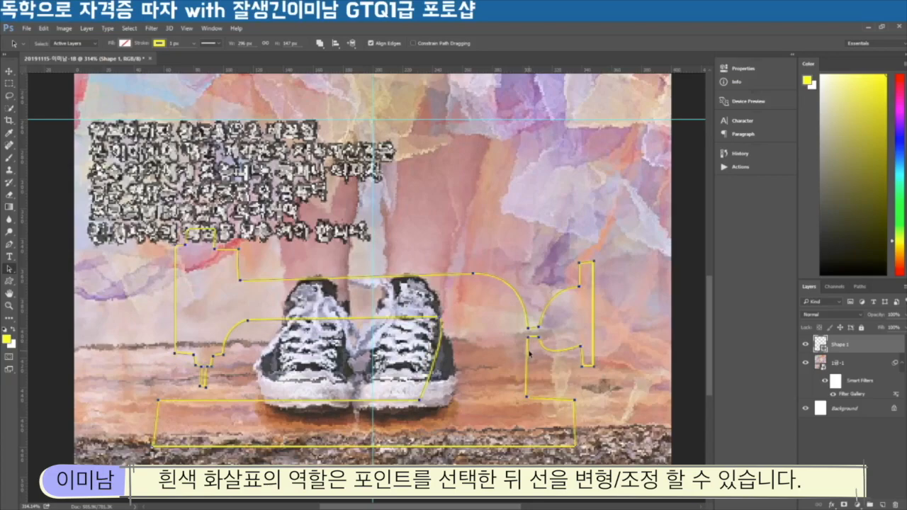
left_click_drag(528, 355, 531, 349)
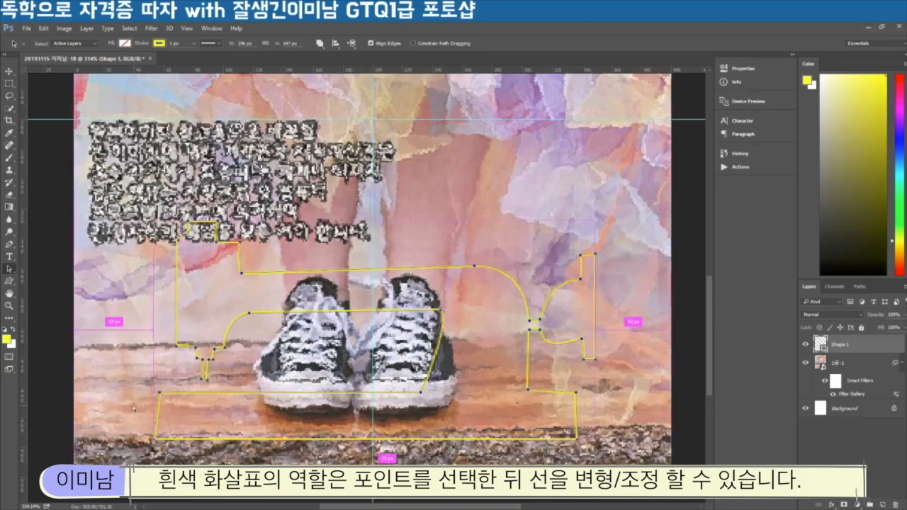
Reselect the path's anchors, lower the base's bottom edge and raise the top edge
left_click(133, 409)
left_click_drag(220, 447, 624, 437)
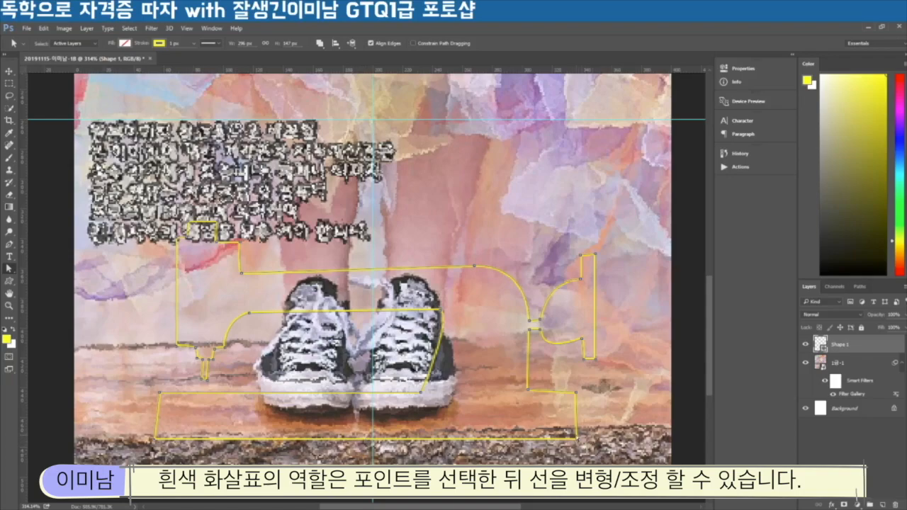
left_click_drag(572, 439, 572, 452)
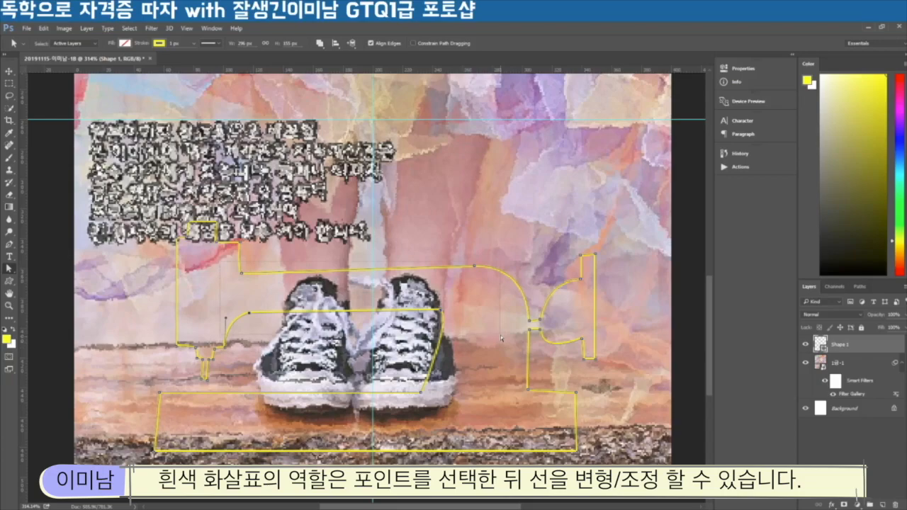
left_click_drag(355, 272, 365, 249)
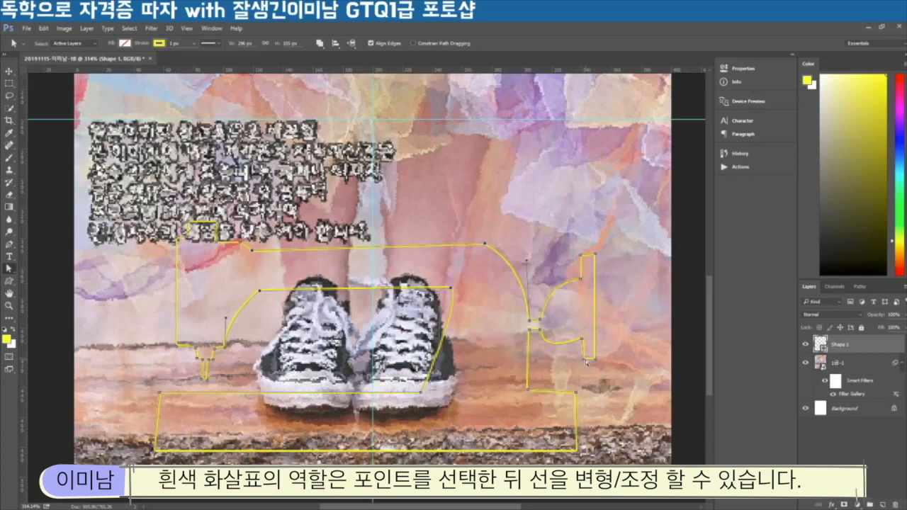
Adjust the right end piece: slant its bottom, lower the inner curve's end, nudge the curve point up
mouse_move(584, 360)
left_mouse_down()
mouse_move(583, 369)
mouse_move(594, 368)
left_mouse_up()
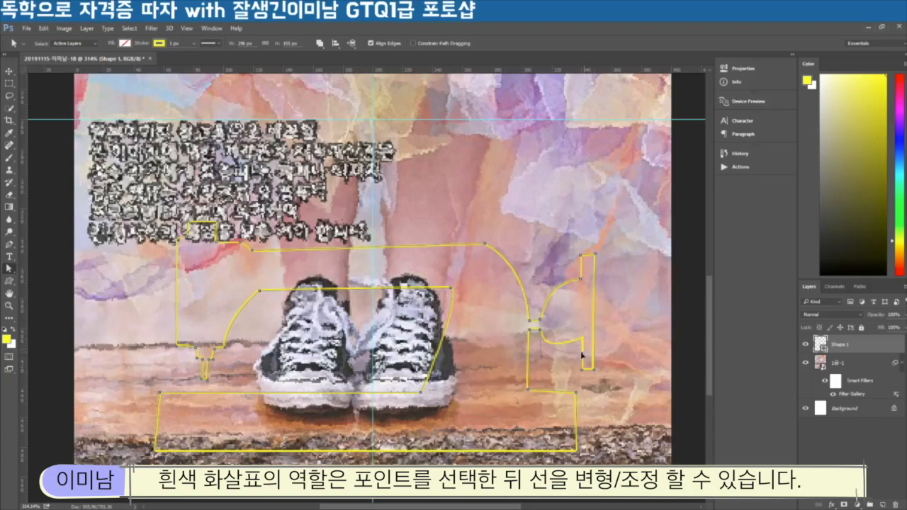
left_click_drag(581, 341, 580, 350)
left_click(529, 313)
left_click_drag(540, 320, 540, 314)
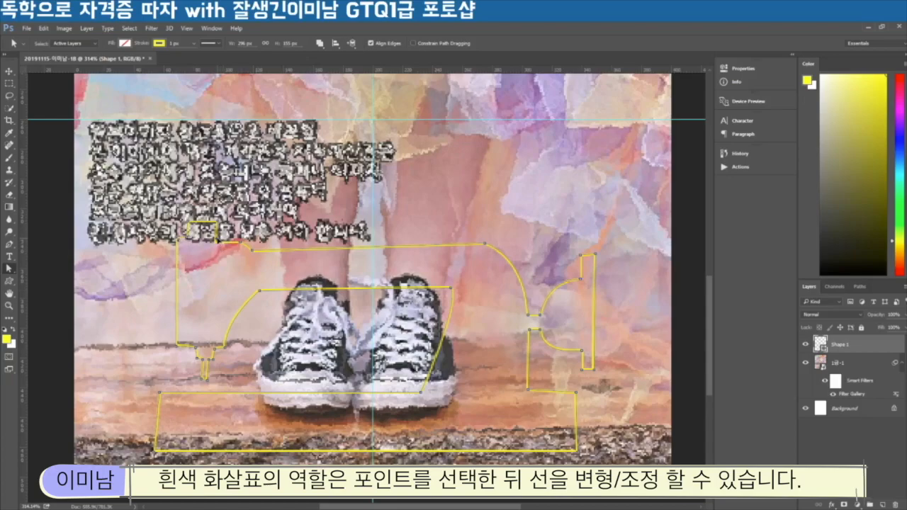
Round the top-left corner, lower the left stem's bottom point and straighten the lower-left edge
left_click_drag(244, 243, 260, 250)
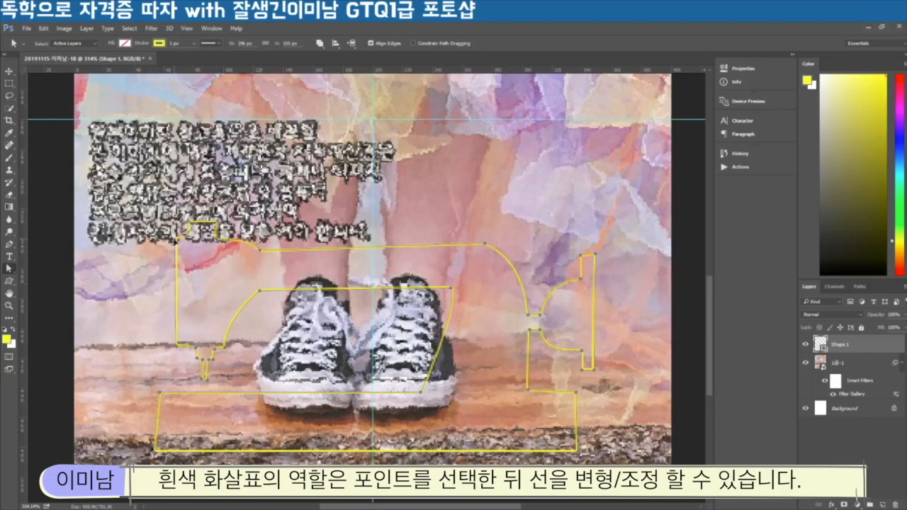
left_click_drag(176, 241, 174, 241)
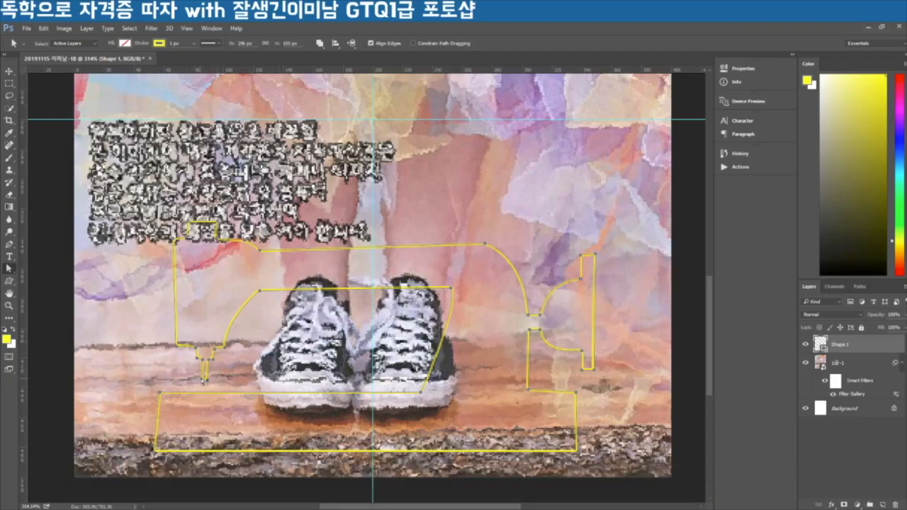
left_click_drag(202, 379, 202, 383)
left_click_drag(159, 394, 157, 394)
Bow the diagonal edge beside the right shoe into a smooth curve using its anchor handles
key("p")
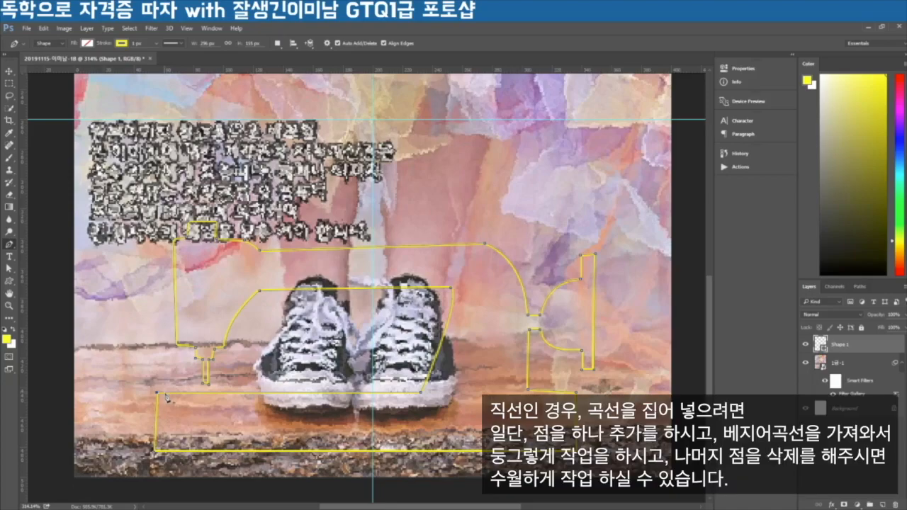
key("a")
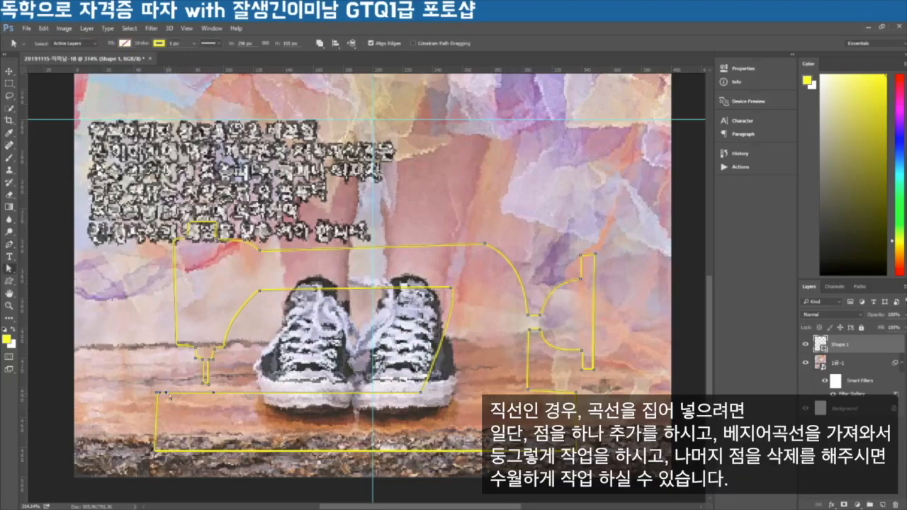
mouse_move(166, 393)
left_mouse_down()
mouse_move(166, 383)
mouse_move(155, 406)
mouse_move(164, 392)
mouse_move(149, 391)
left_mouse_up()
key("ctrl+z")
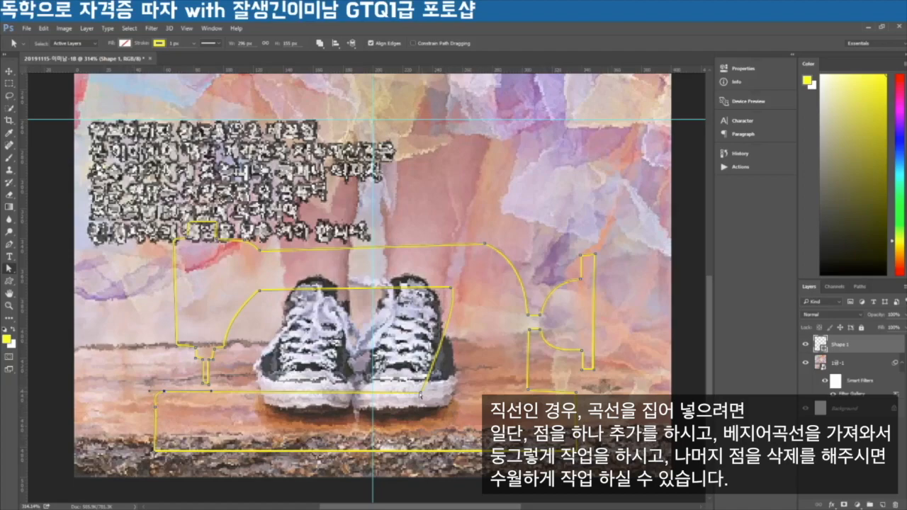
left_click_drag(420, 392, 400, 391)
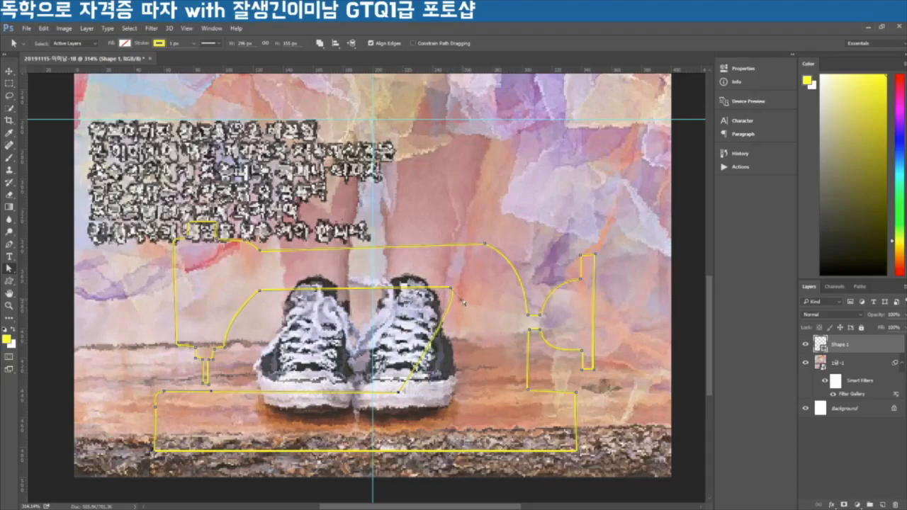
left_click_drag(462, 299, 475, 301)
left_click_drag(543, 283, 531, 280)
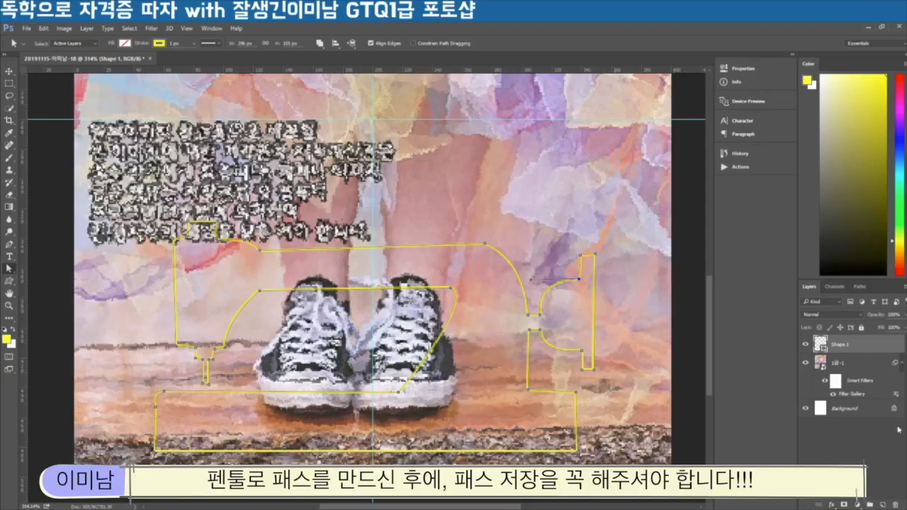
Save the shape's path as '재봉틀 모양' in Paths, then switch to File Explorer
left_click(859, 287)
double_click(838, 304)
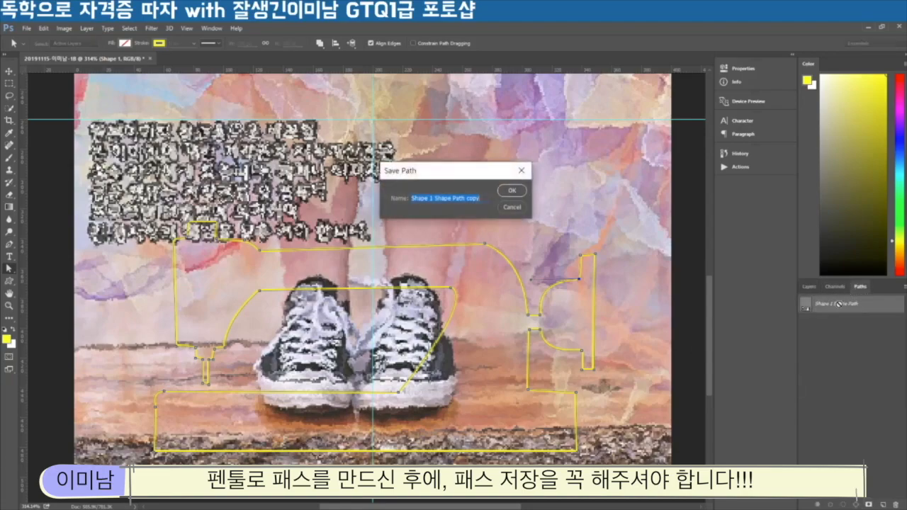
type("패")
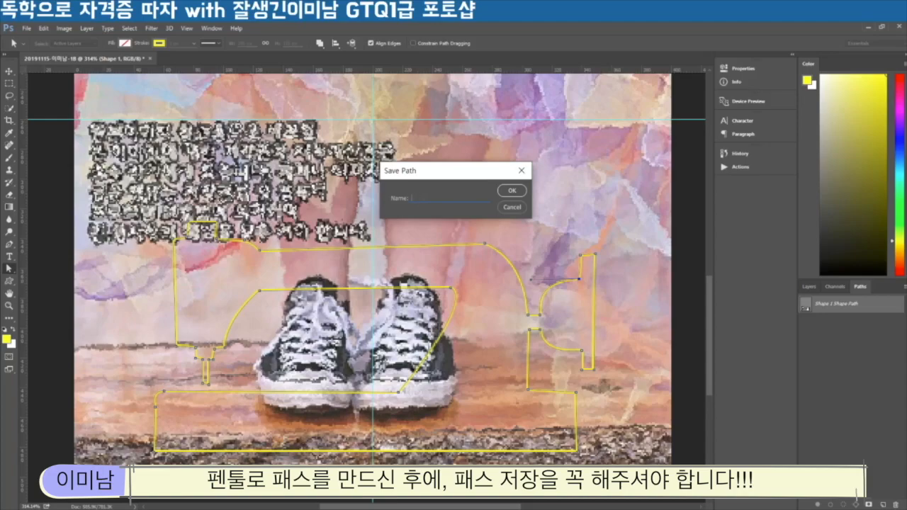
type("봉틀 모양")
key("Return")
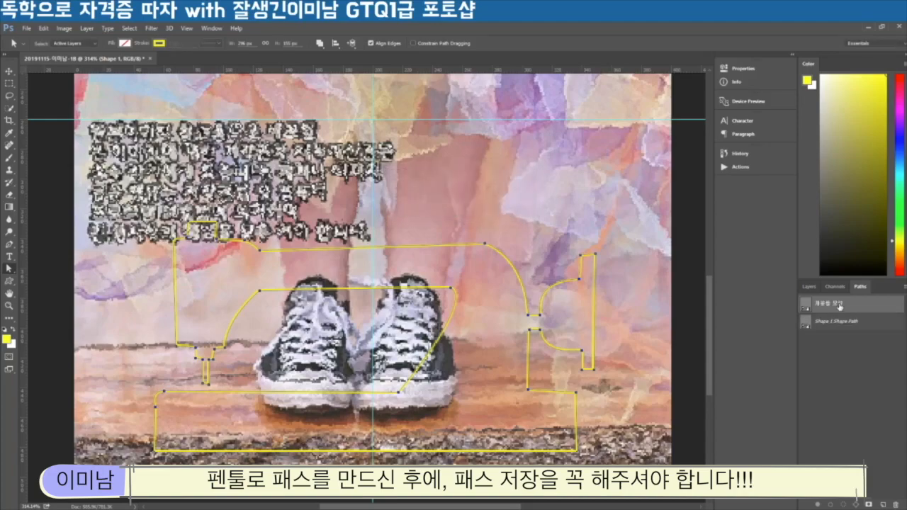
left_click(808, 287)
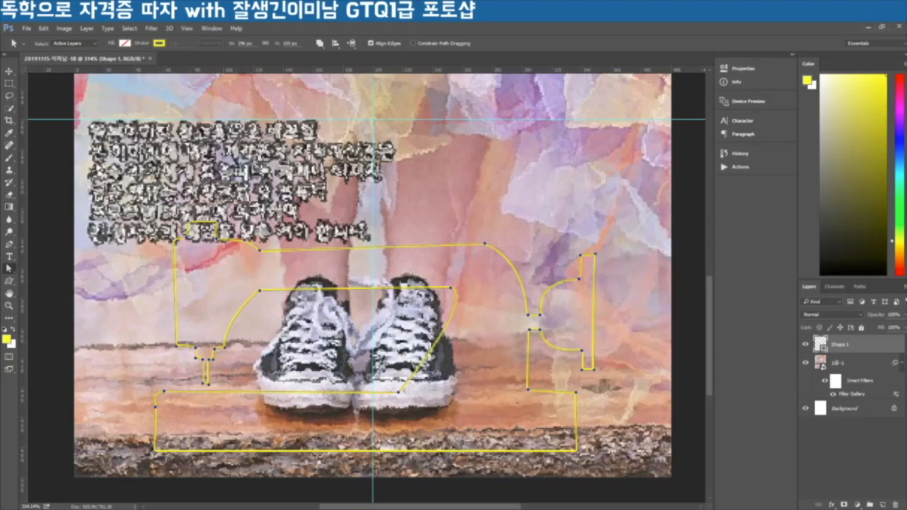
key("alt+Tab")
Place the 1급-2 jeans photo from Explorer into the document as a layer
left_click(646, 192)
left_click_drag(647, 193, 300, 234)
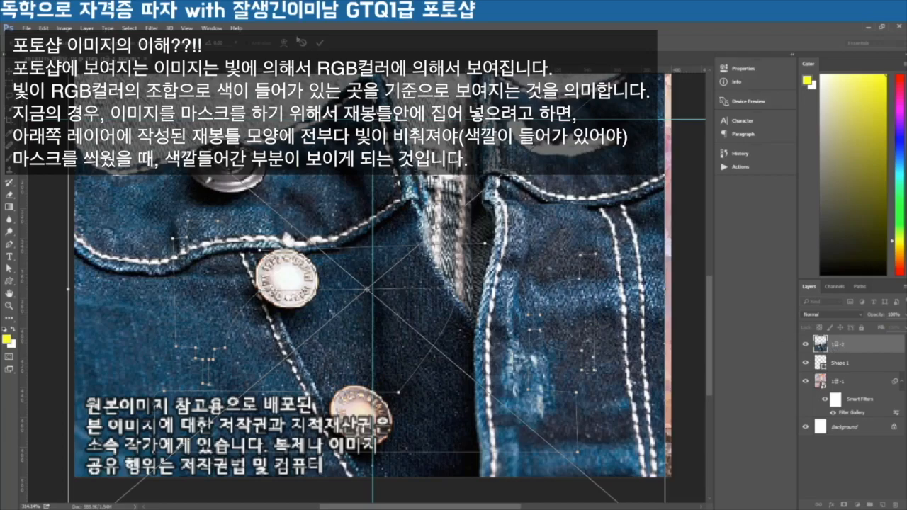
left_click(320, 43)
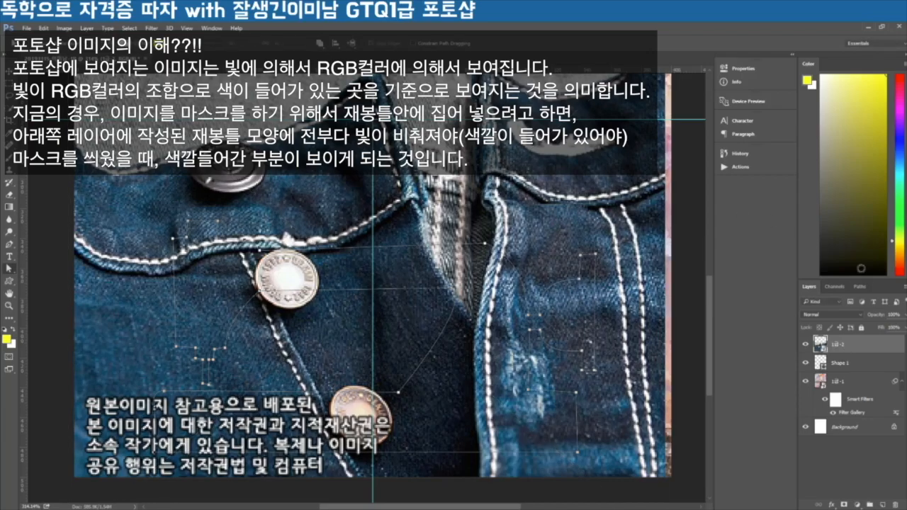
right_click(840, 347)
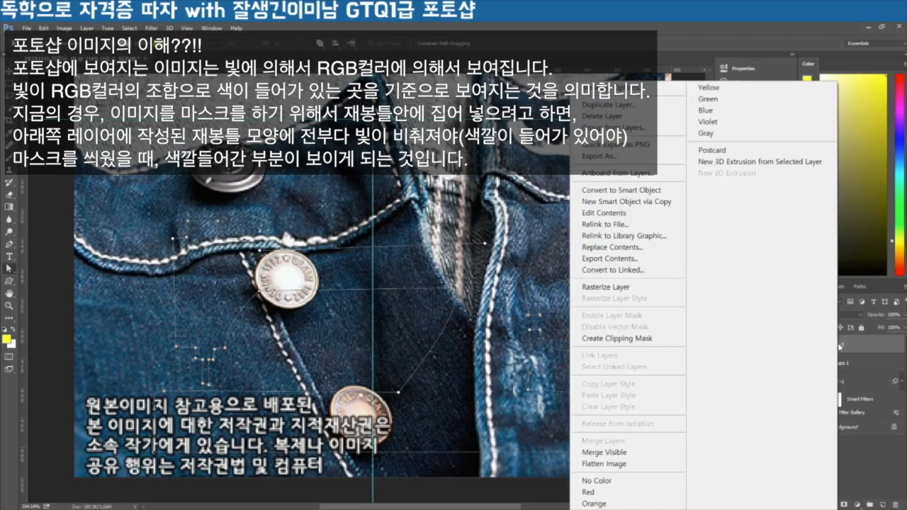
left_click(651, 340)
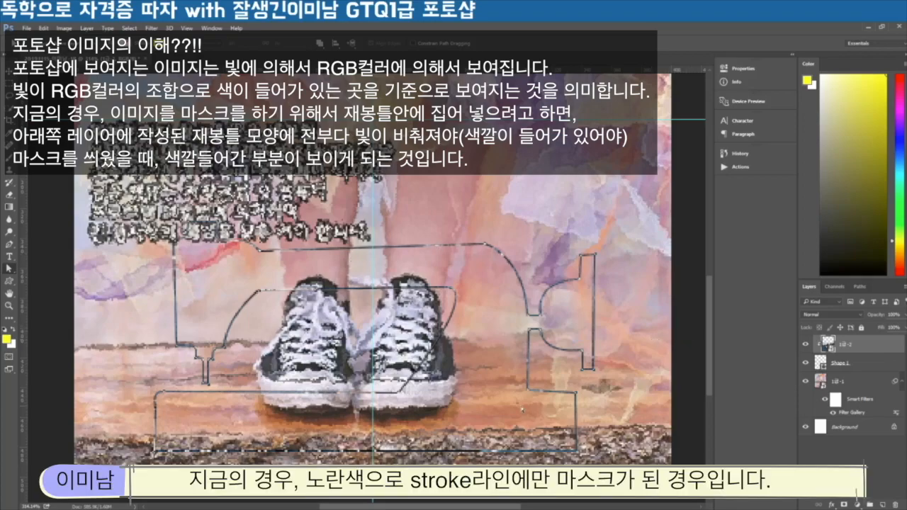
key("ctrl+alt+g")
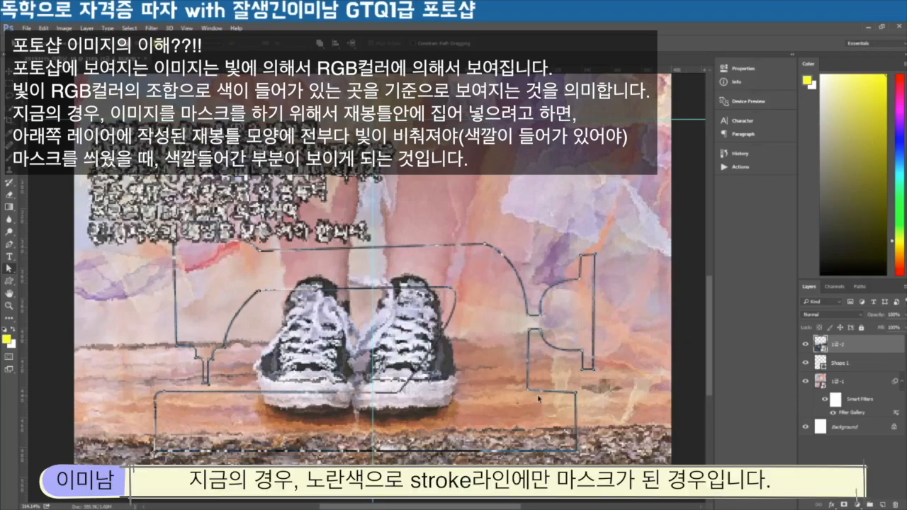
Fill Shape 1 with magenta and clip the 1급-2 jeans layer into it
left_click(847, 364)
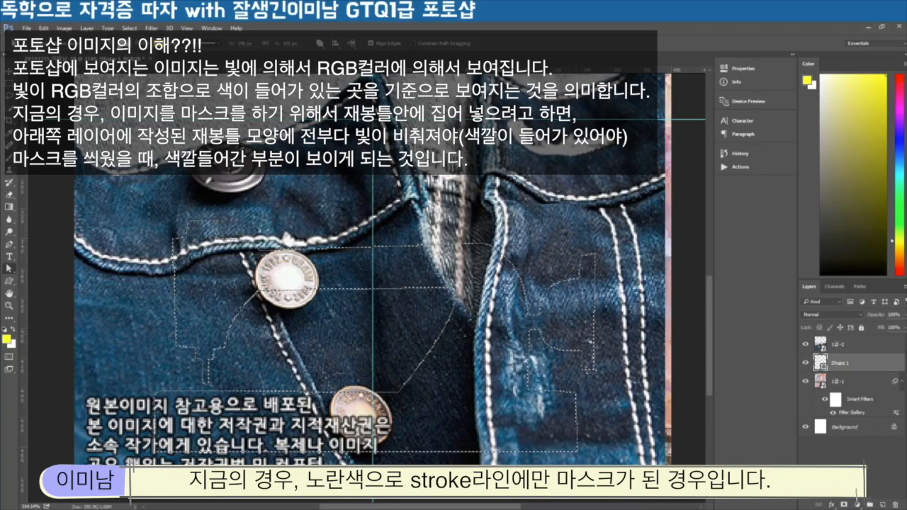
left_click(126, 43)
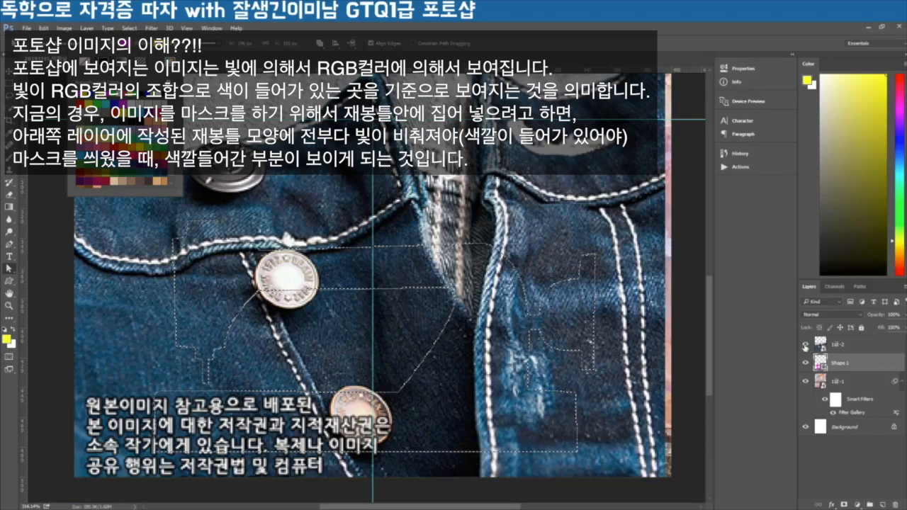
left_click(804, 344)
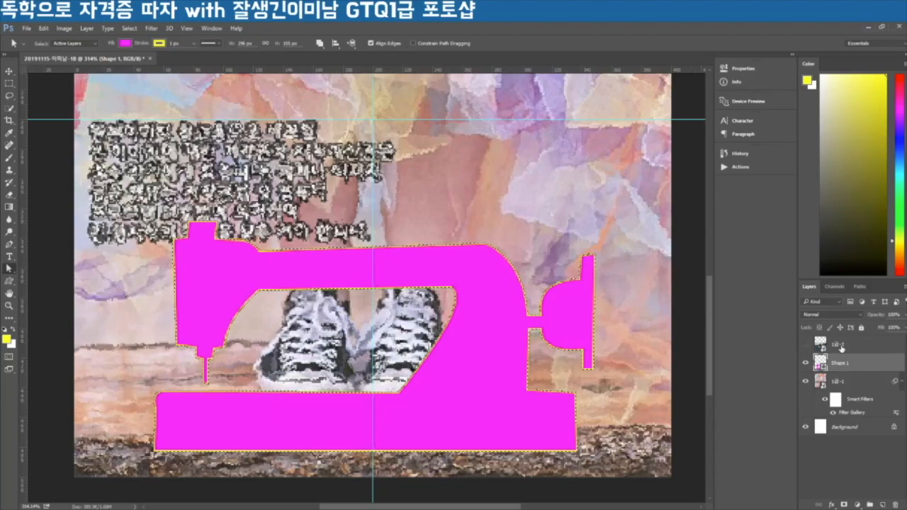
left_click(841, 346)
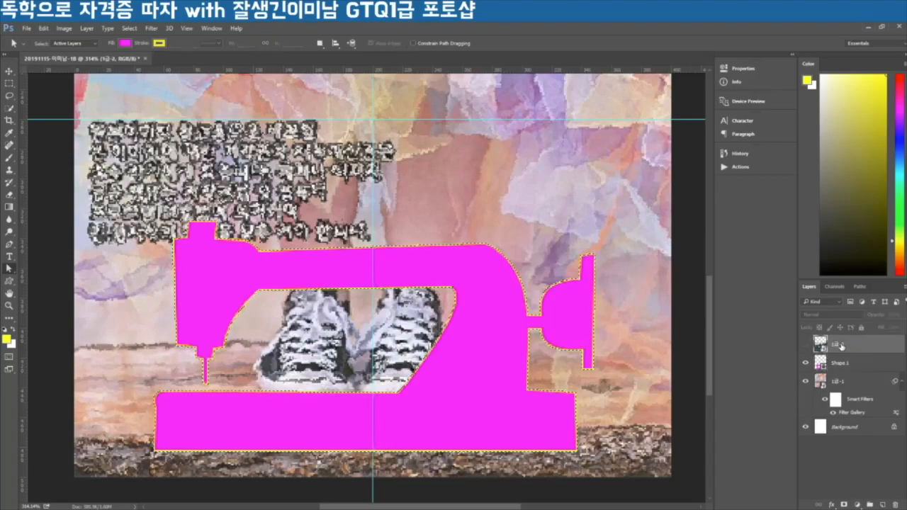
left_click(804, 345)
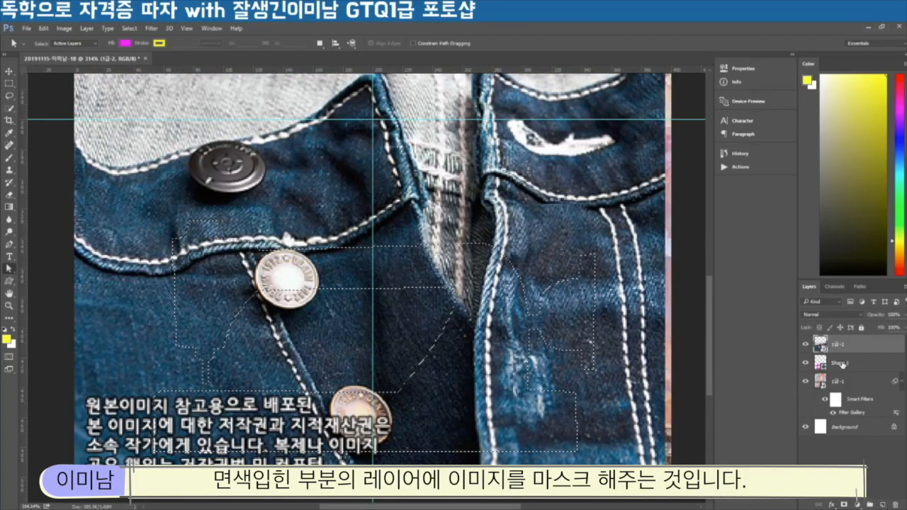
right_click(837, 348)
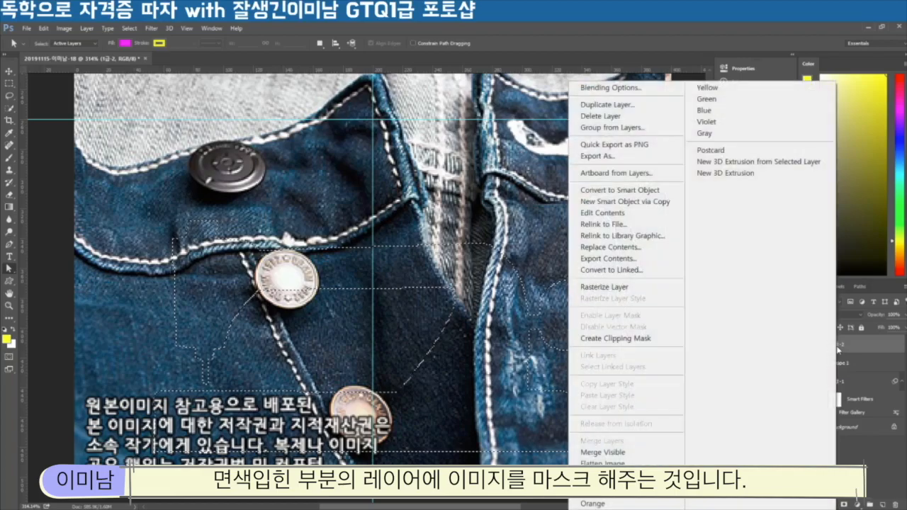
left_click(635, 338)
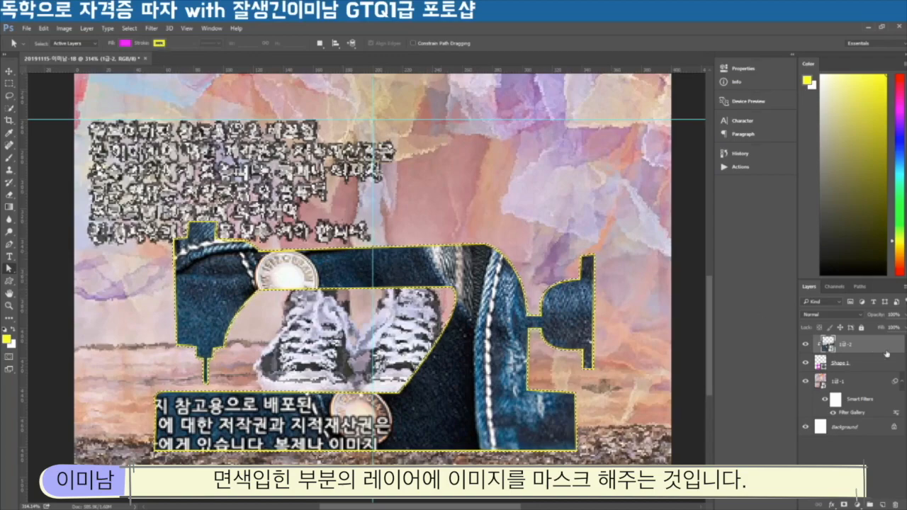
Set Shape 1's stroke to No Color, removing the yellow outline
left_click(857, 363)
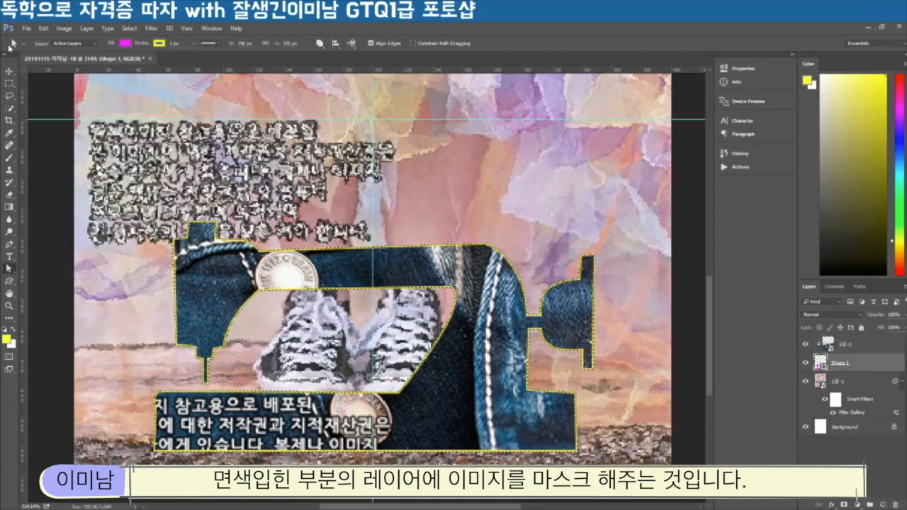
left_click(157, 43)
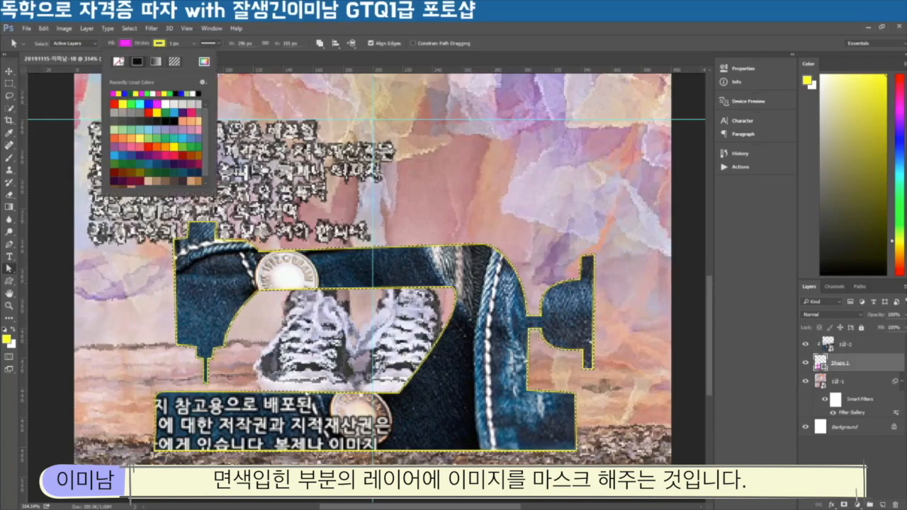
left_click(119, 61)
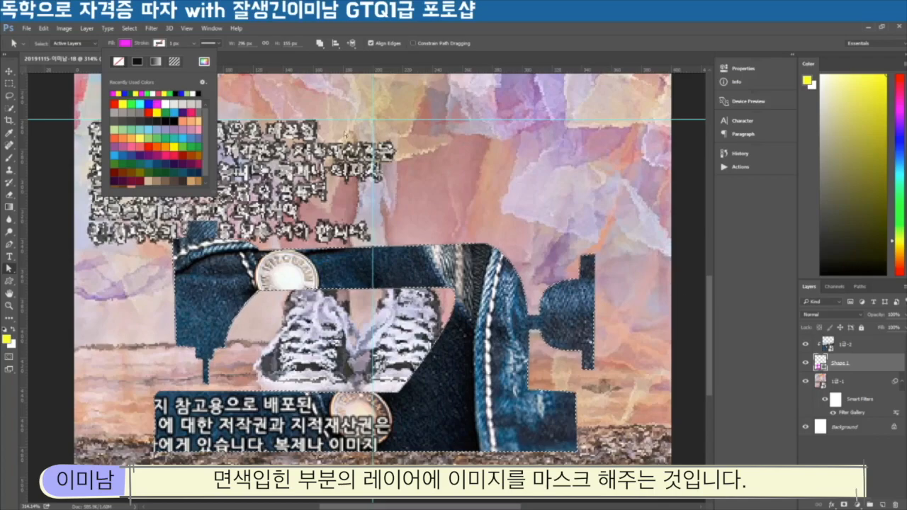
left_click(694, 327)
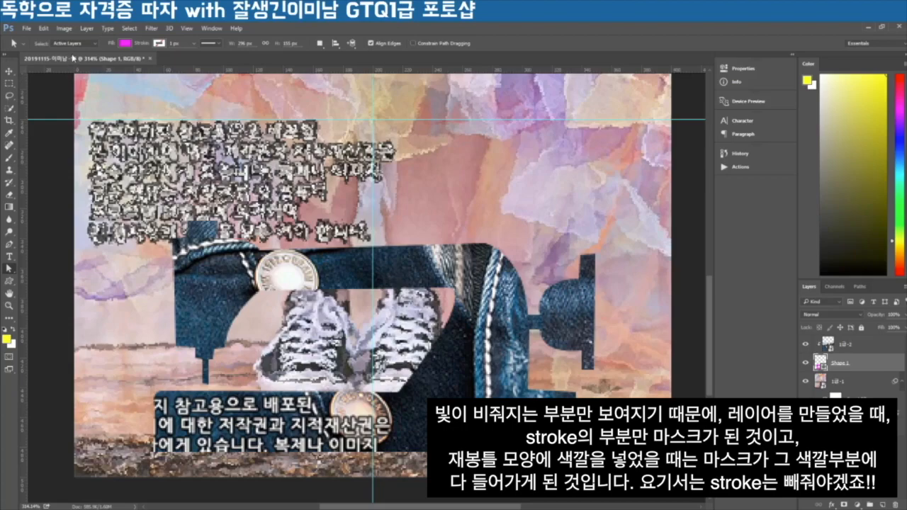
Try Shape 1 fills of none, red and none again, then pick peach
left_click(124, 44)
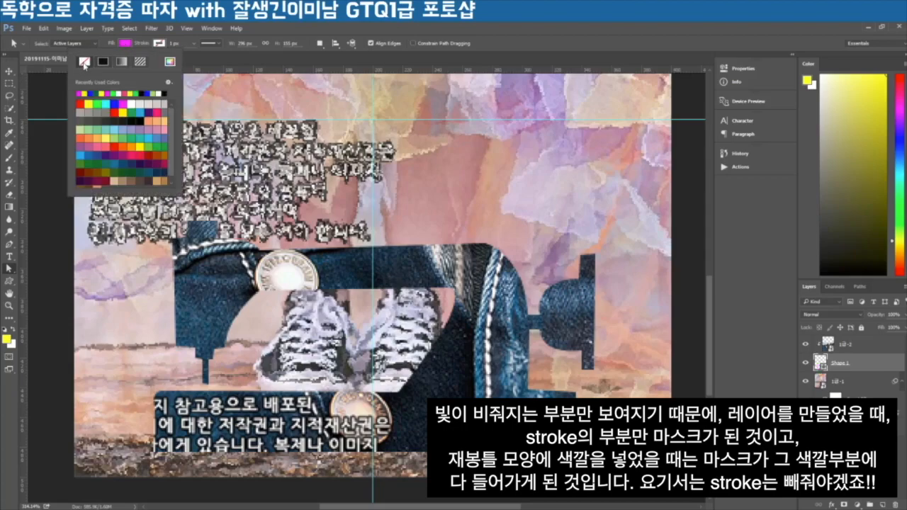
left_click(84, 63)
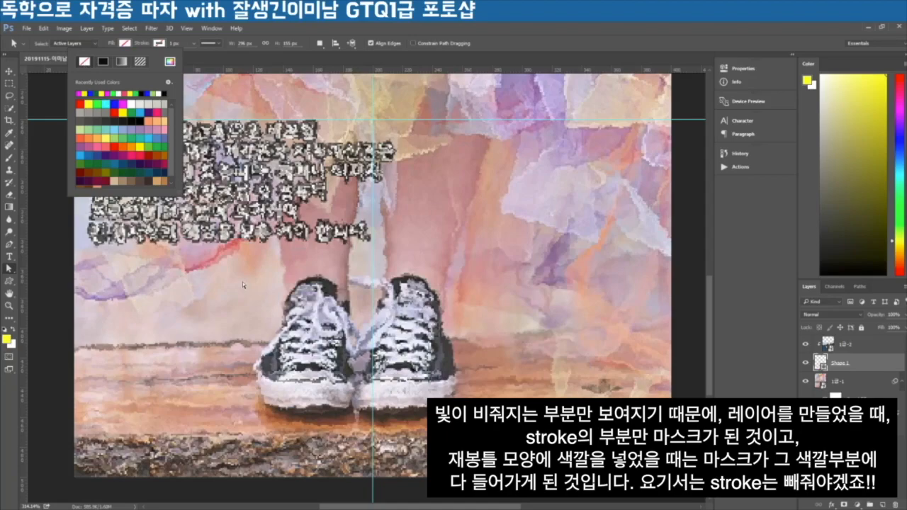
left_click(82, 103)
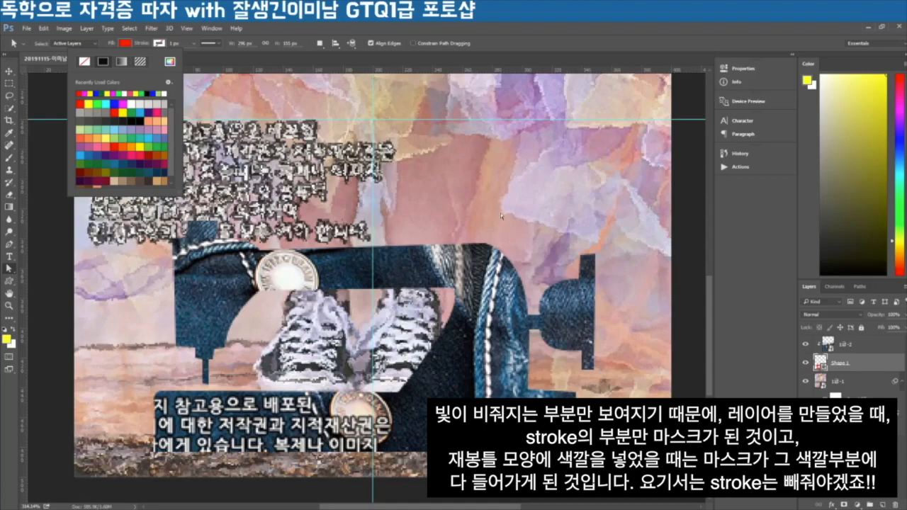
left_click(84, 61)
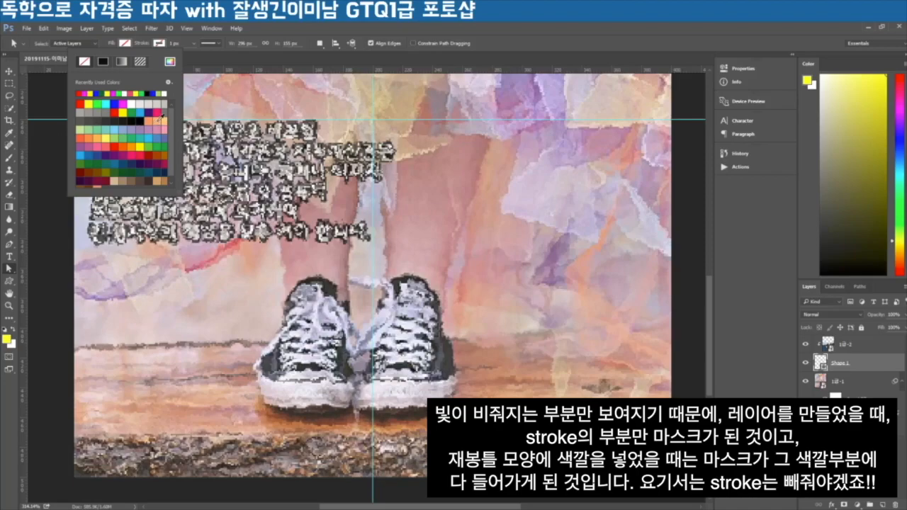
left_click(162, 121)
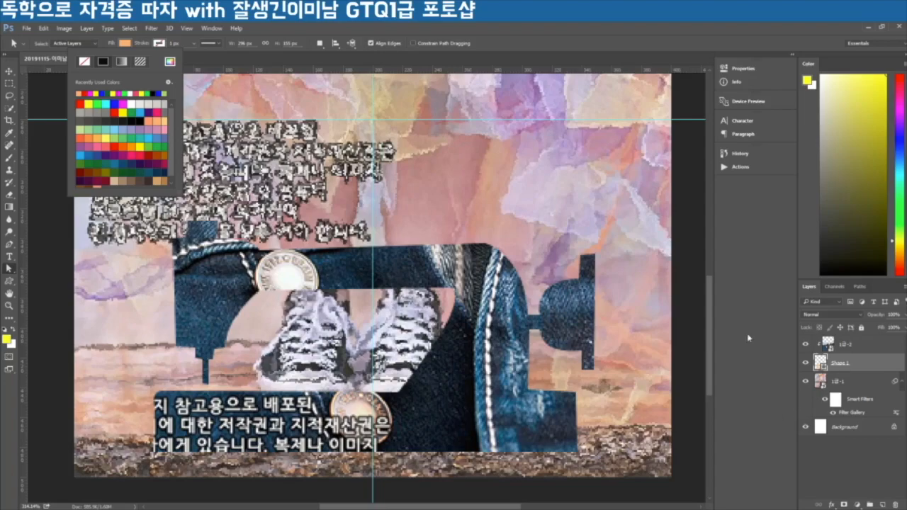
left_click(805, 344)
left_click(805, 343)
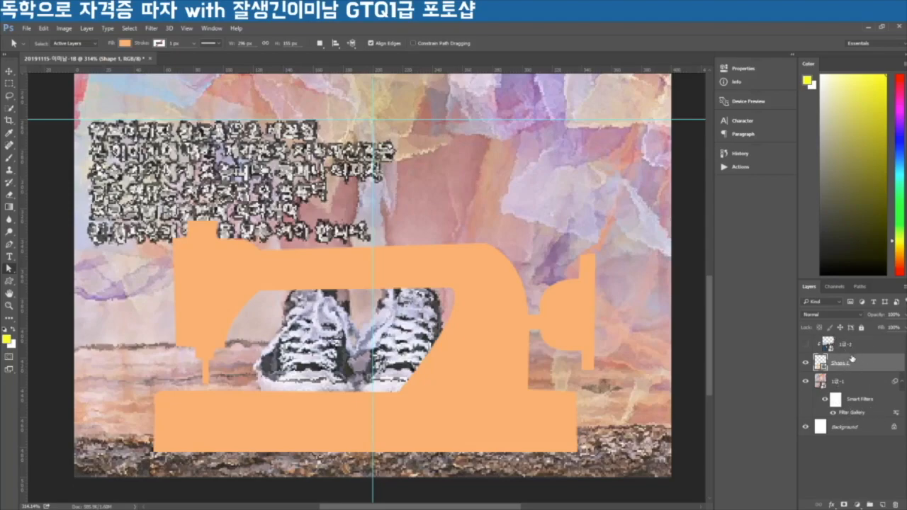
left_click(804, 344)
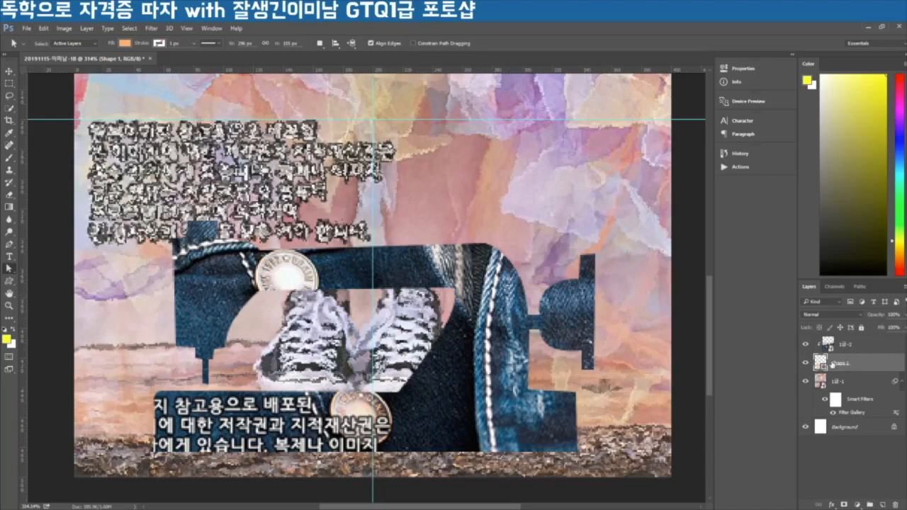
left_click(126, 44)
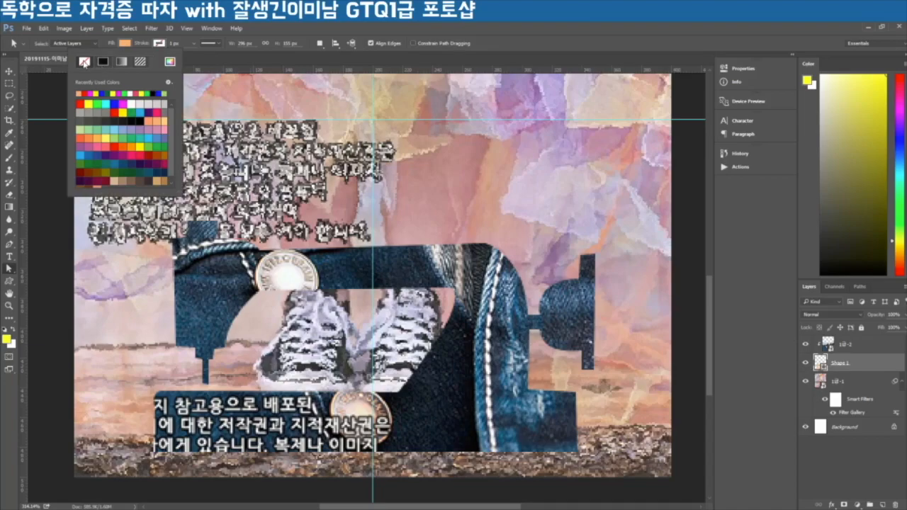
After trying none and orange, set Shape 1's fill to magenta and its stroke to No Color
left_click(83, 62)
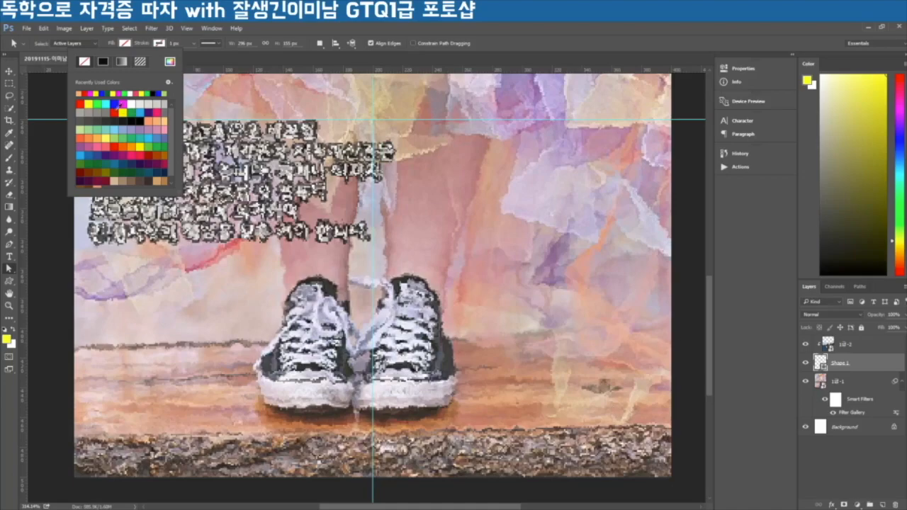
left_click(80, 92)
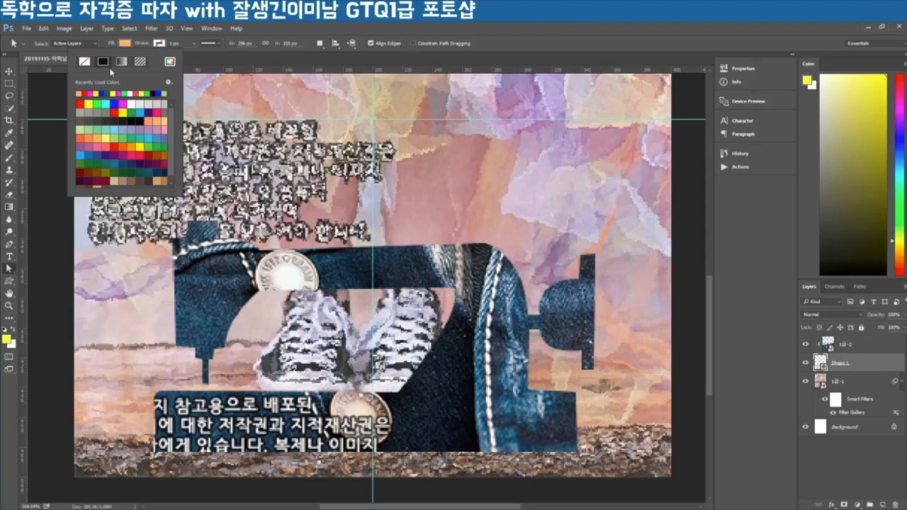
left_click(127, 104)
left_click(159, 44)
left_click(157, 104)
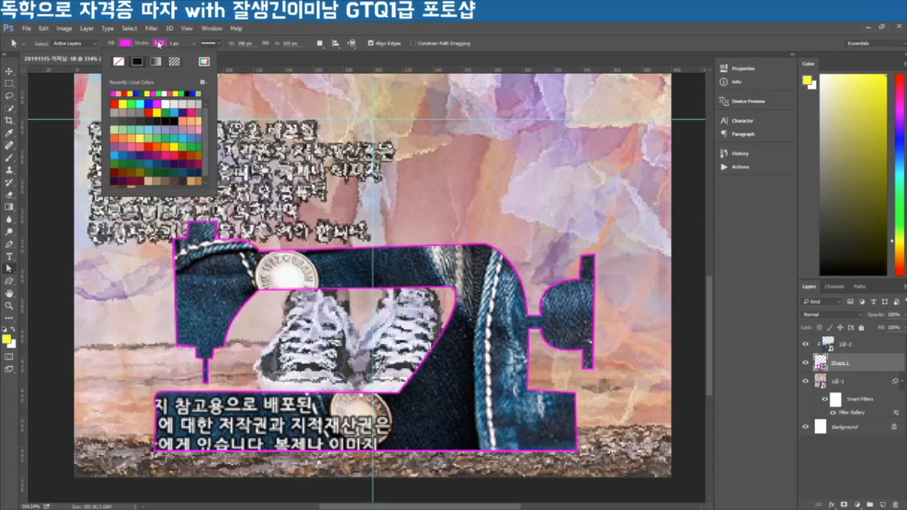
left_click(118, 62)
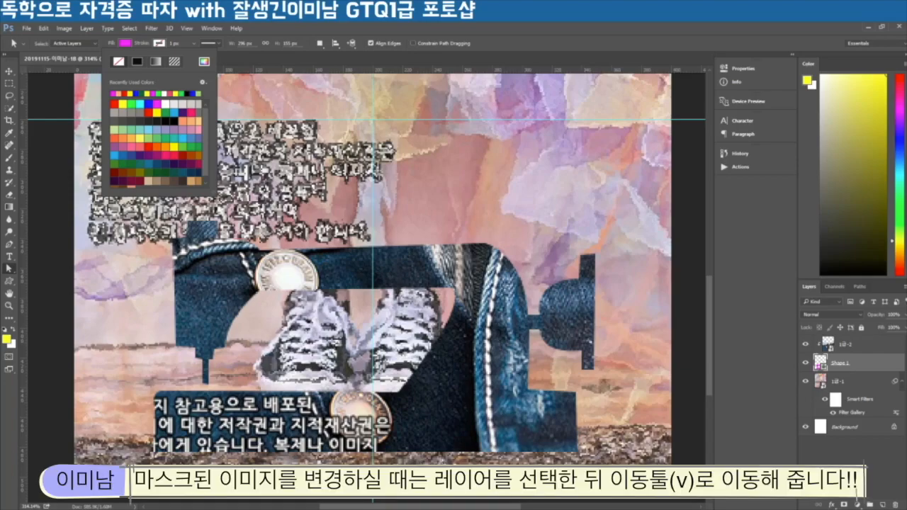
Shift the 1급-2 denim photo down inside the sewing-machine shape, then select the Shape 1 layer
left_click(847, 345)
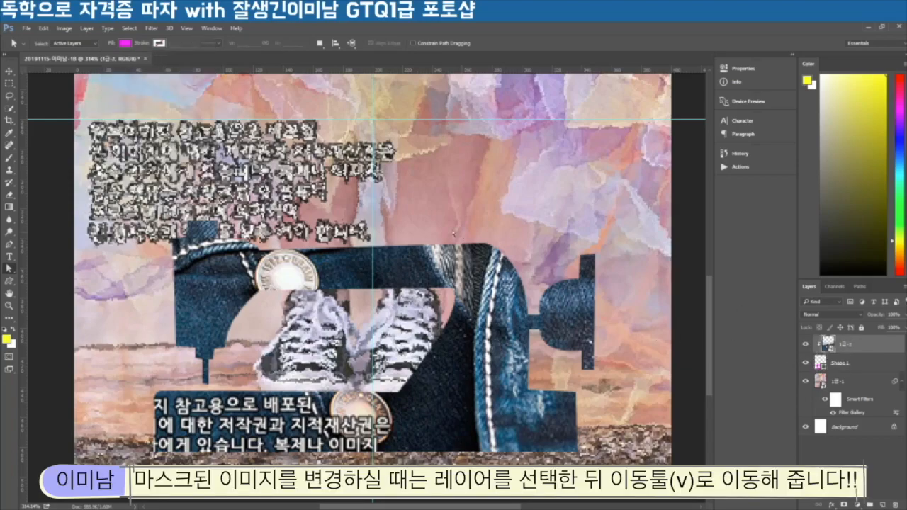
key("v")
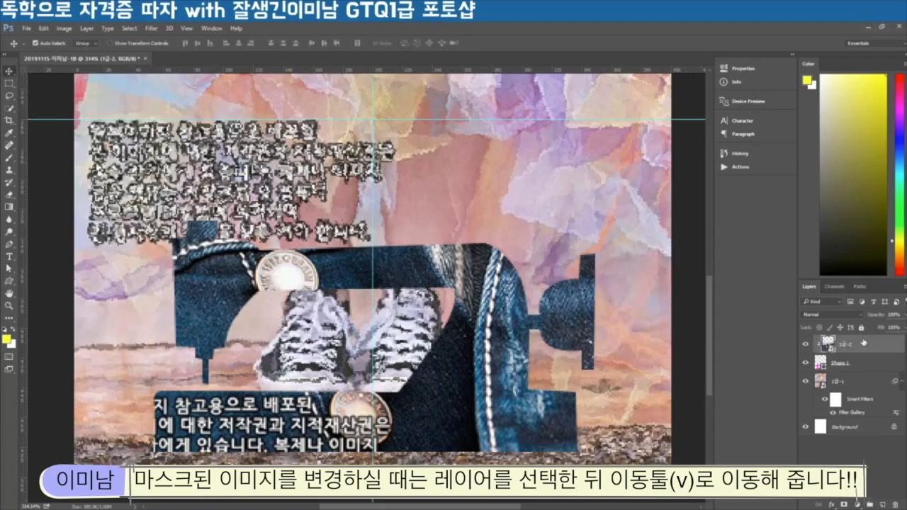
left_click_drag(501, 345, 515, 365)
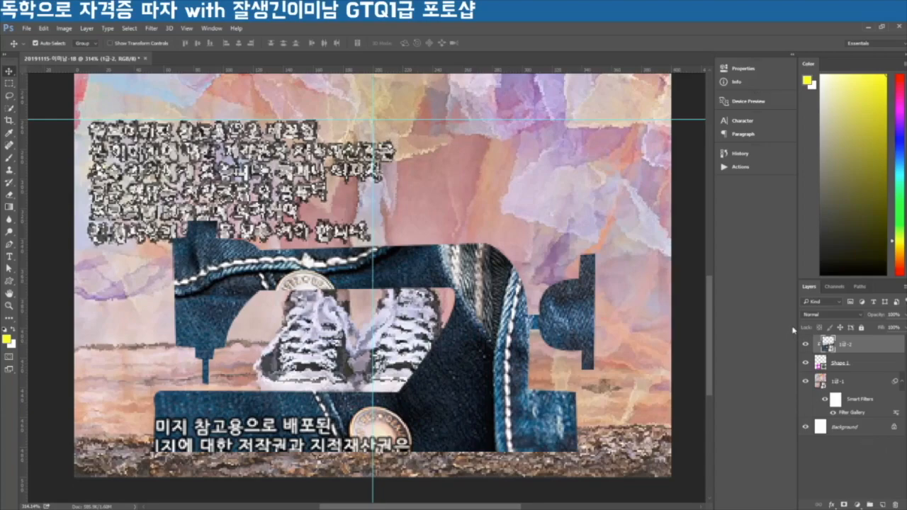
left_click(855, 365)
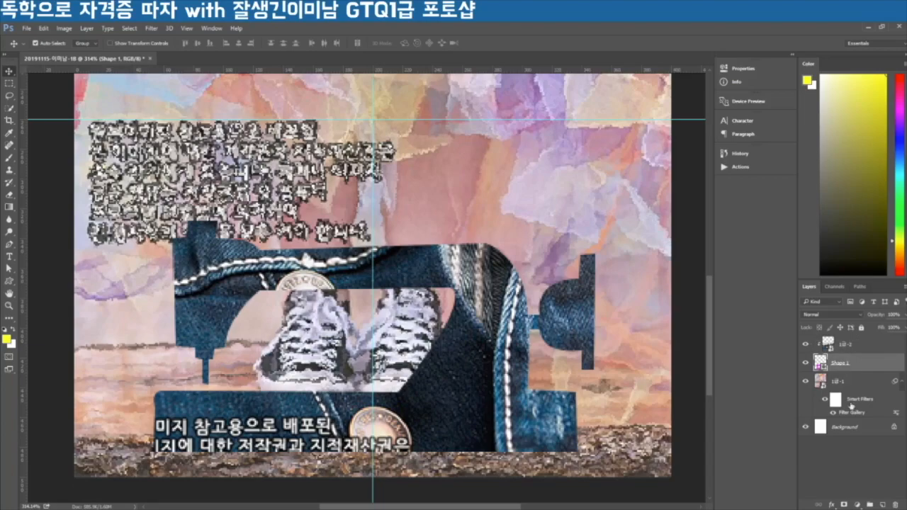
Add a 3 px Stroke effect to the shape and set its fill type to Gradient
left_click(831, 504)
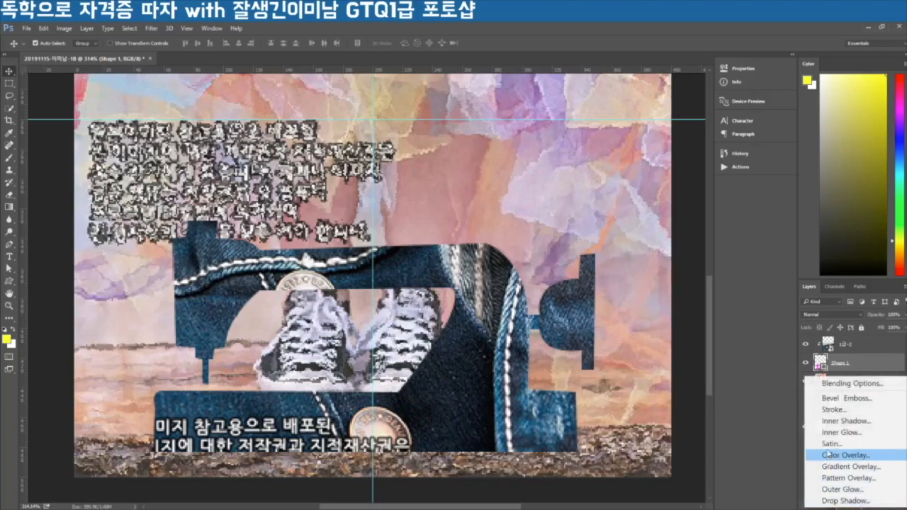
left_click(836, 412)
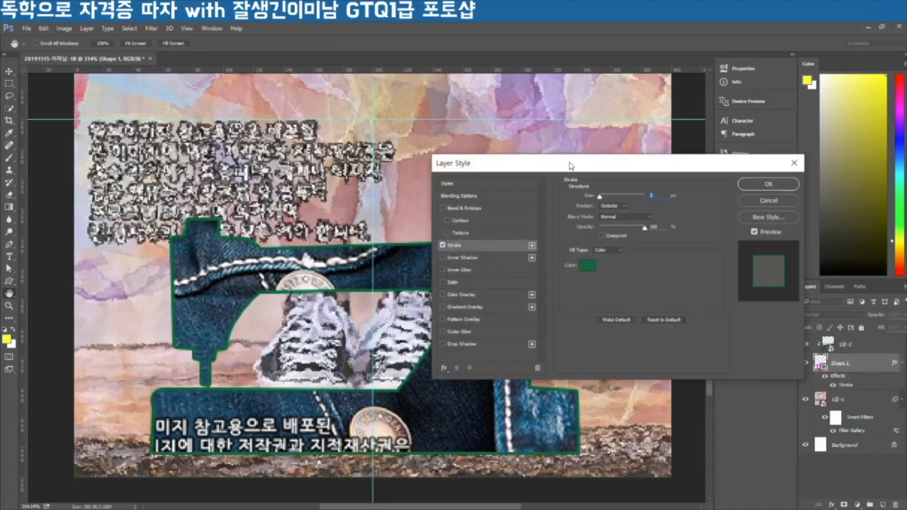
left_click_drag(571, 165, 495, 130)
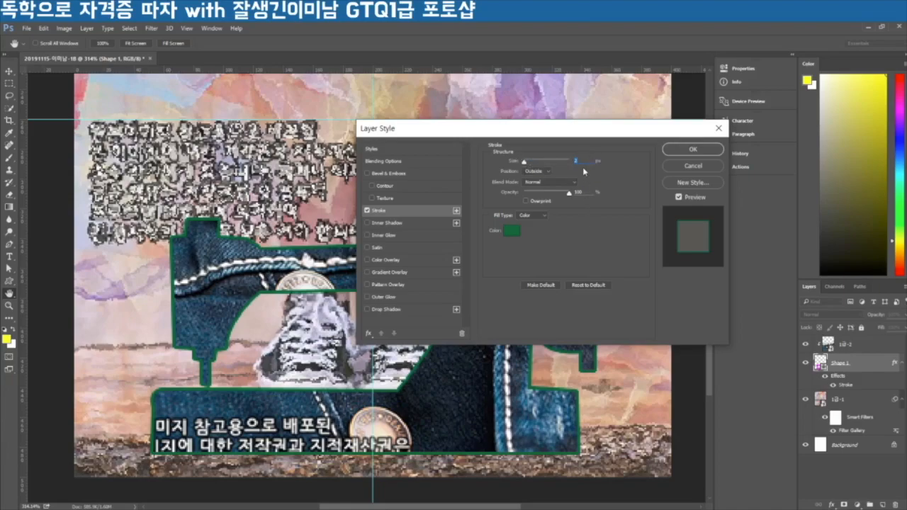
type("3")
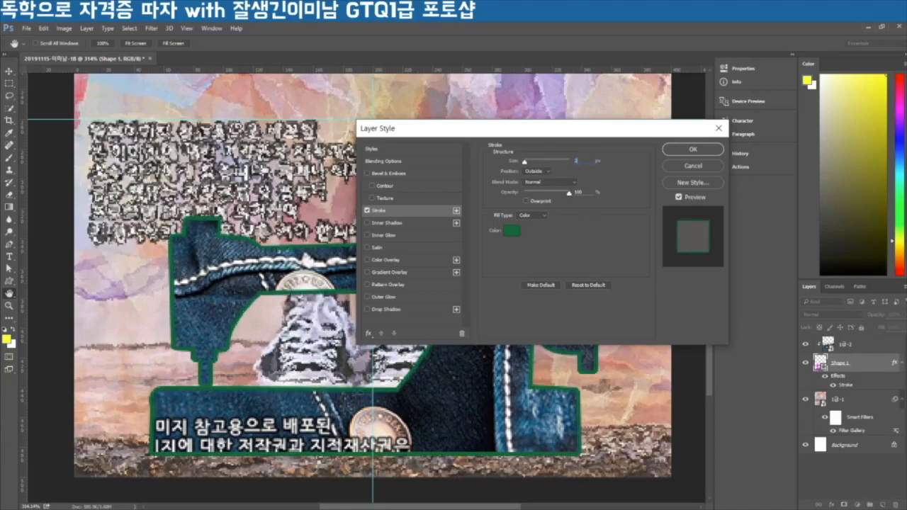
left_click(544, 216)
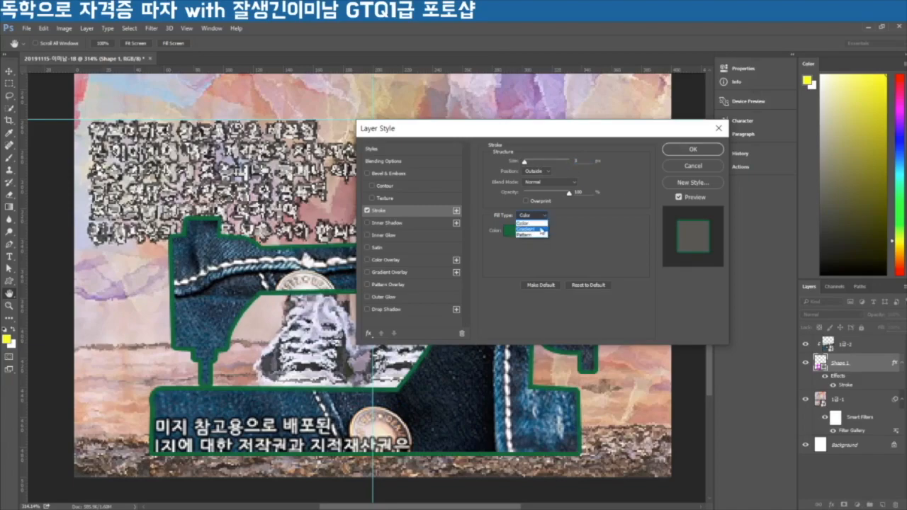
left_click(527, 225)
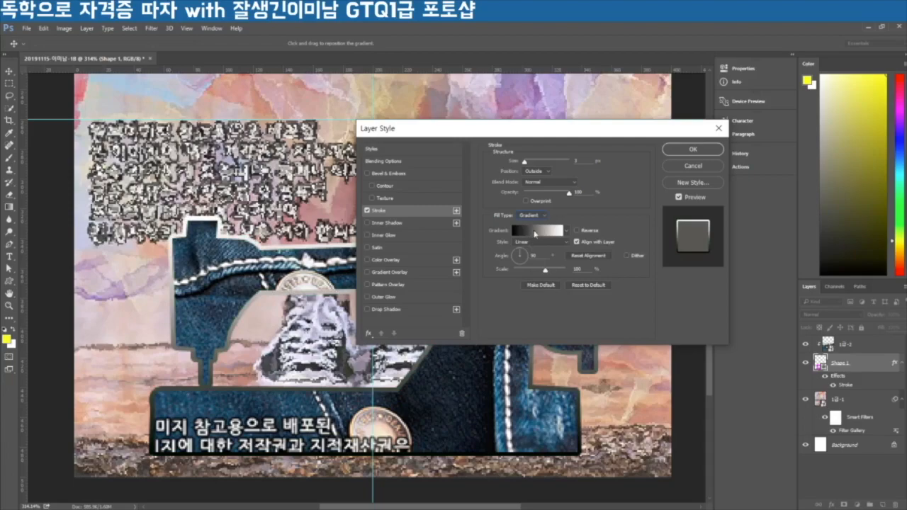
Make the stroke gradient run from ffcc00 yellow to 00ffff cyan, and enable Drop Shadow
left_click(535, 232)
double_click(211, 289)
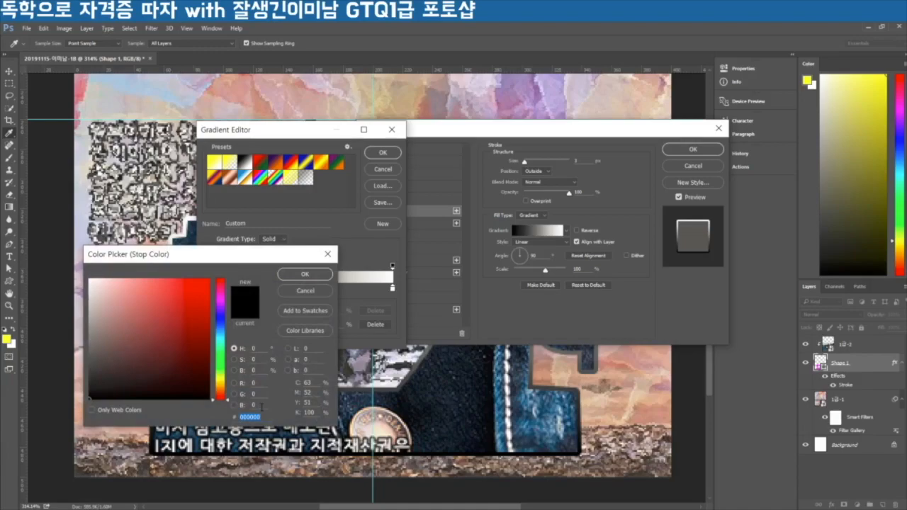
type("0ffcc00")
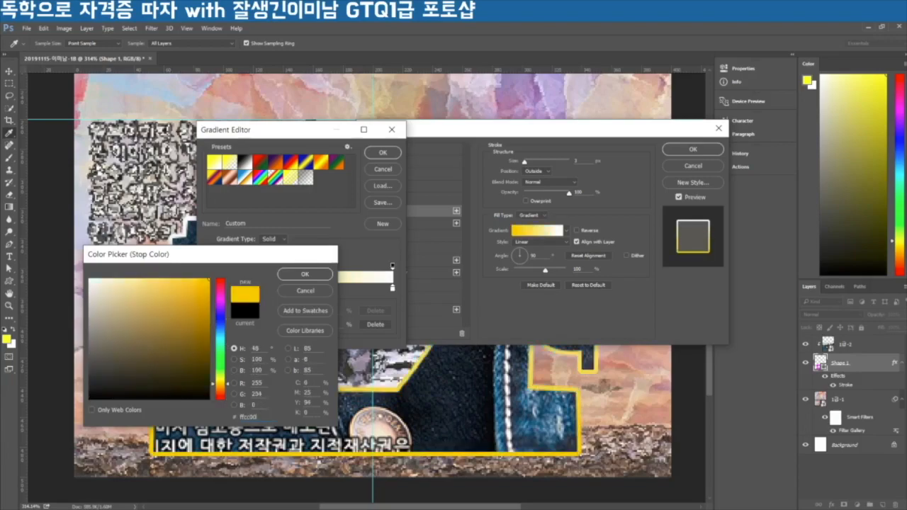
key("Return")
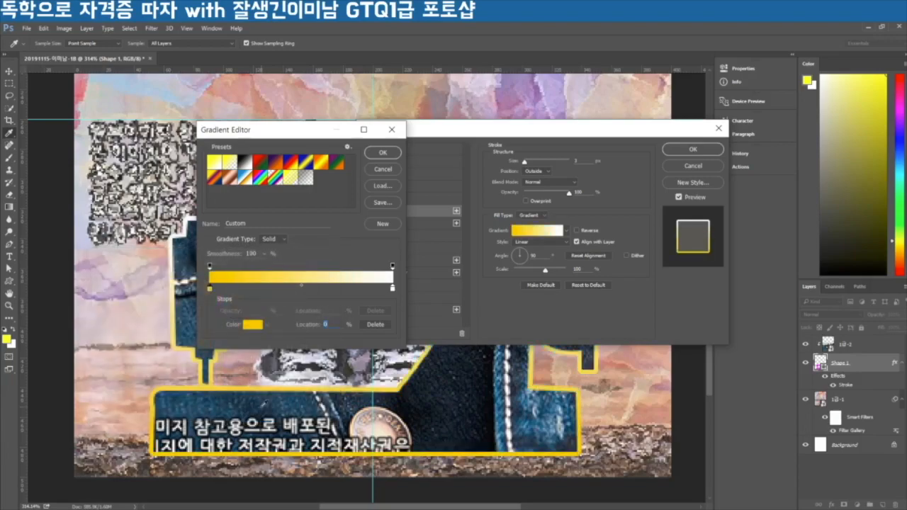
double_click(393, 289)
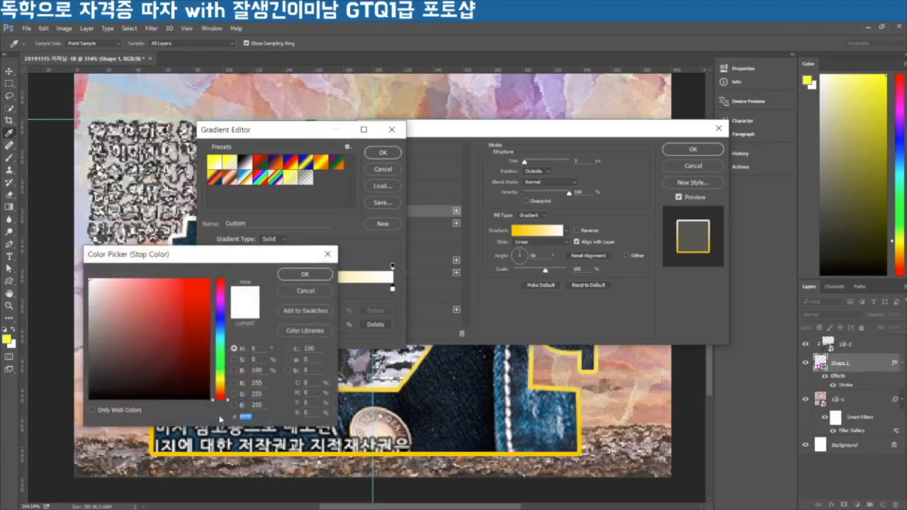
type("00ffff")
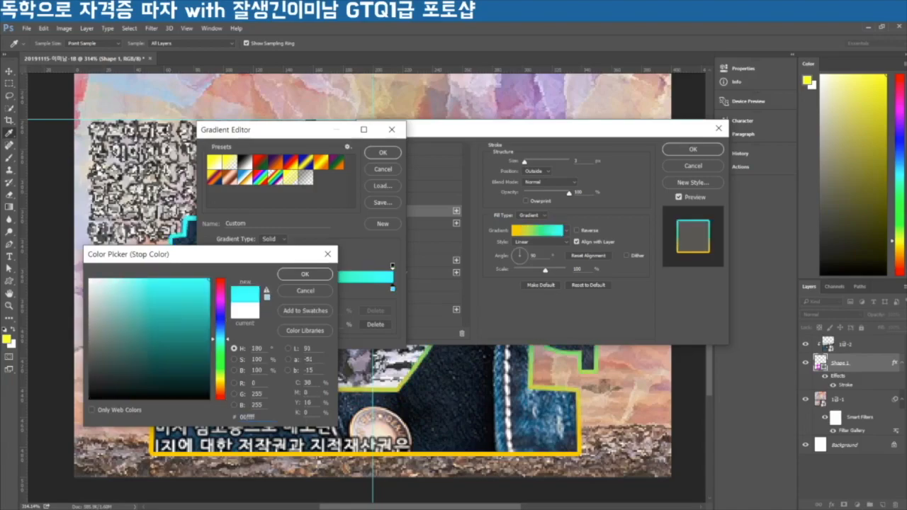
key("Return")
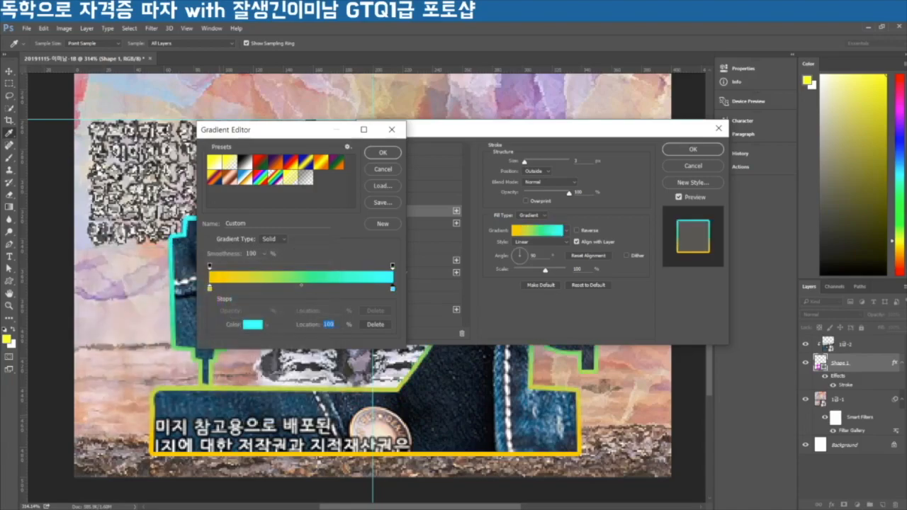
left_click(389, 152)
left_click_drag(457, 132, 536, 114)
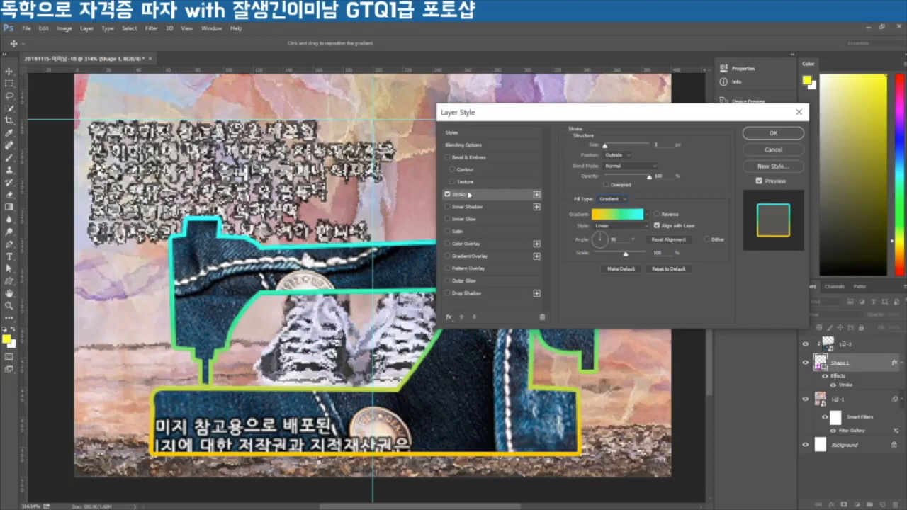
left_click(459, 297)
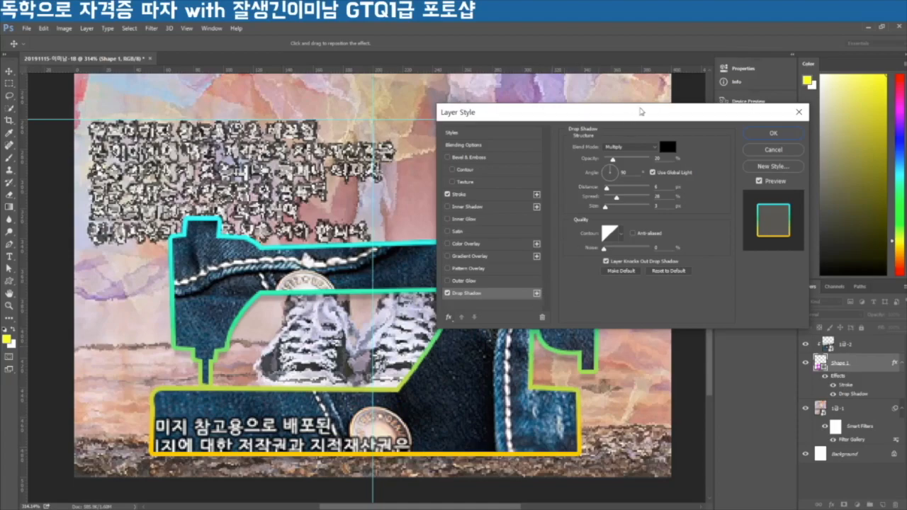
Raise the drop shadow distance to 7 px, adjust its size, and apply the layer styles
left_click_drag(649, 117, 674, 126)
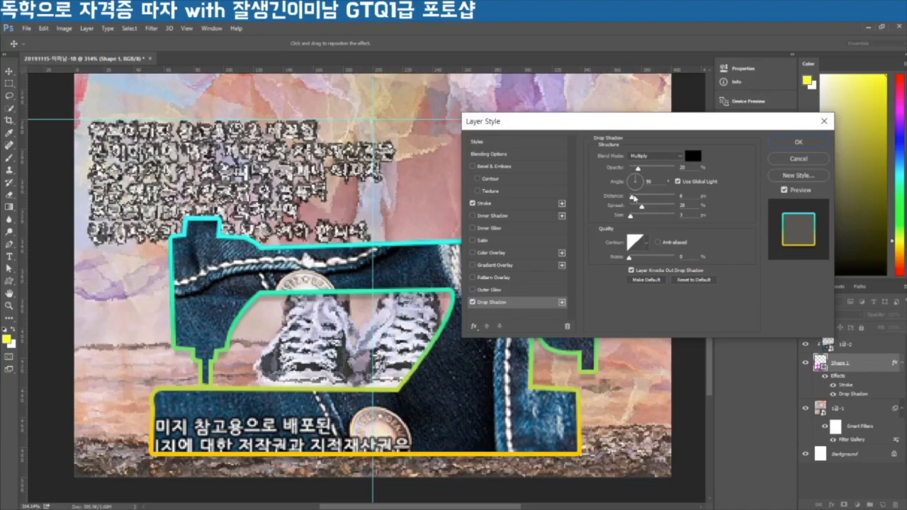
mouse_move(631, 196)
left_mouse_down()
mouse_move(649, 199)
mouse_move(623, 208)
mouse_move(632, 209)
left_mouse_up()
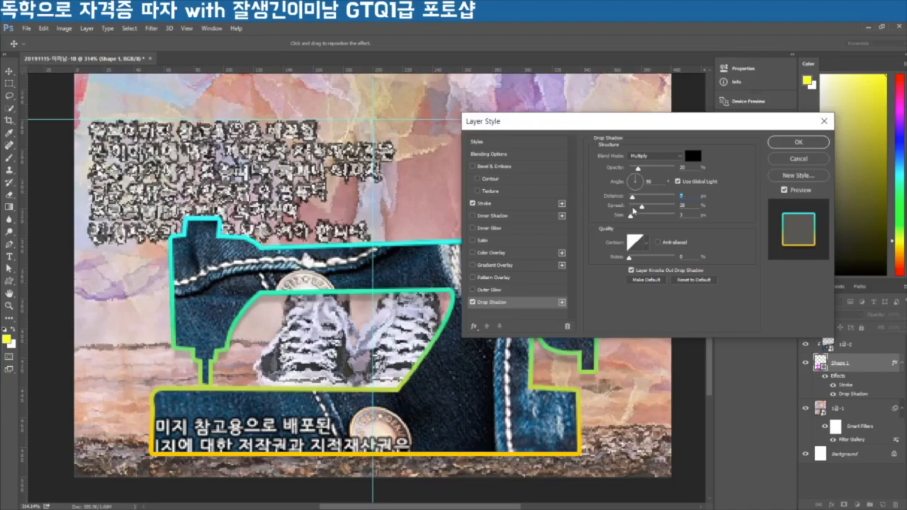
mouse_move(628, 220)
left_mouse_down()
mouse_move(645, 221)
mouse_move(616, 226)
left_mouse_up()
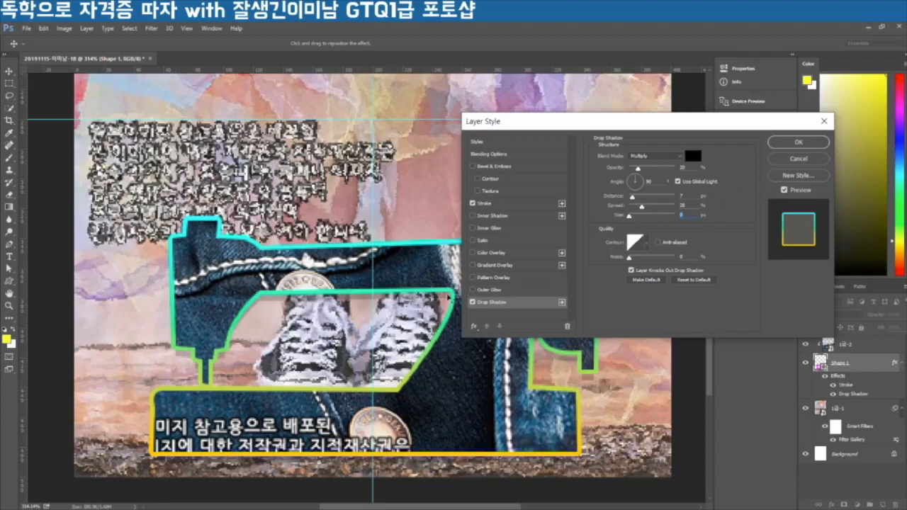
left_click_drag(628, 215, 630, 222)
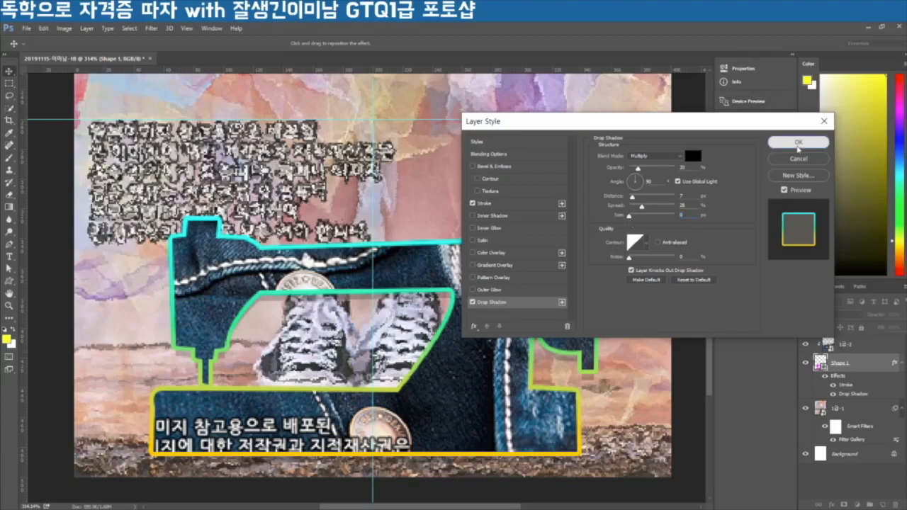
left_click(797, 144)
scroll(530, 346, "up", 3)
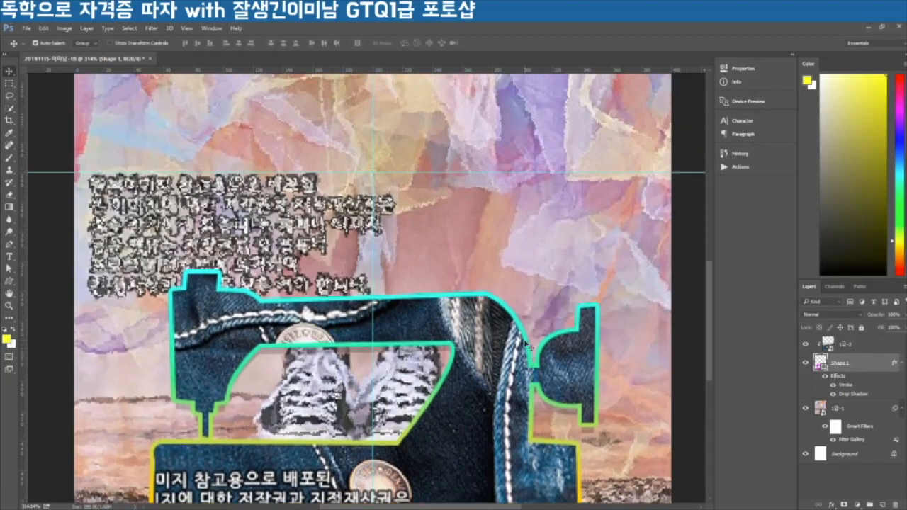
scroll(530, 346, "down", 2)
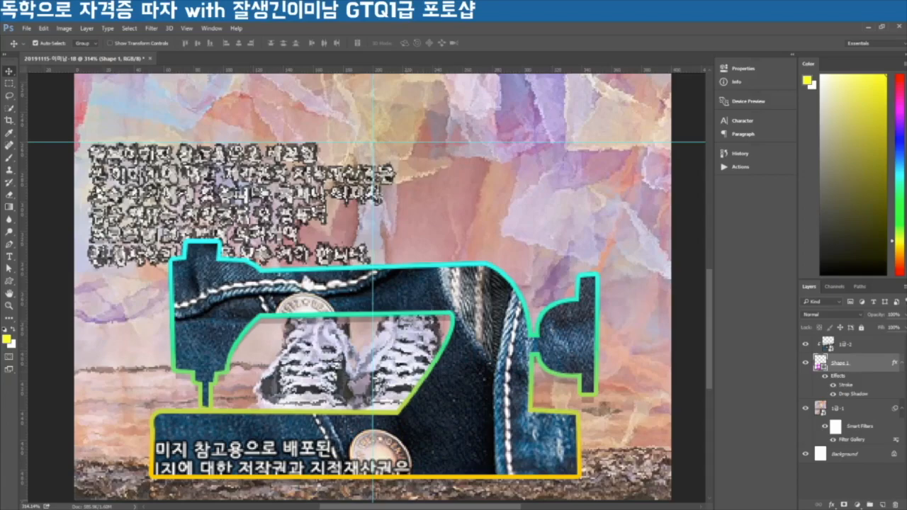
key("alt+Tab")
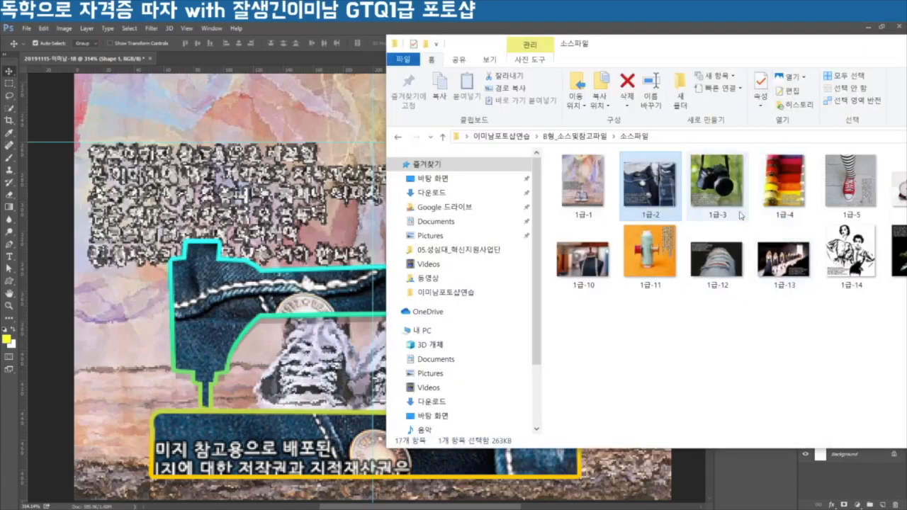
left_click_drag(717, 190, 319, 187)
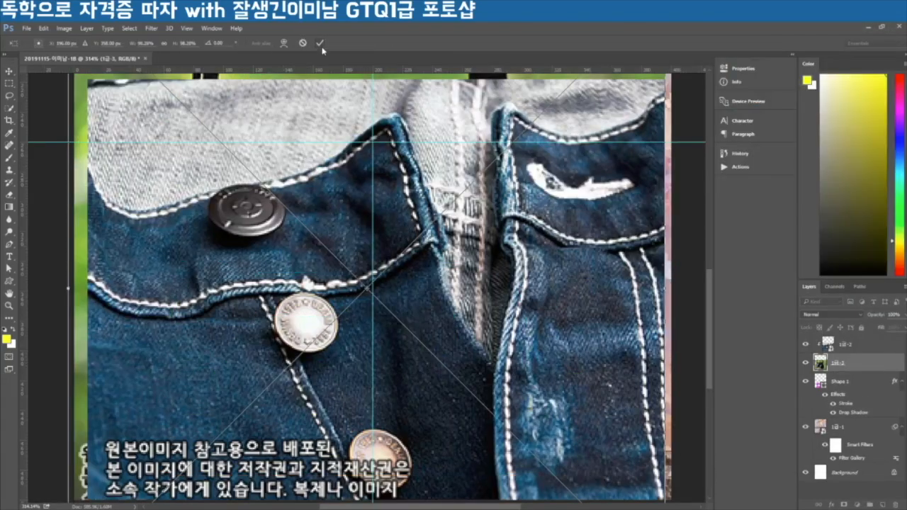
left_click(322, 44)
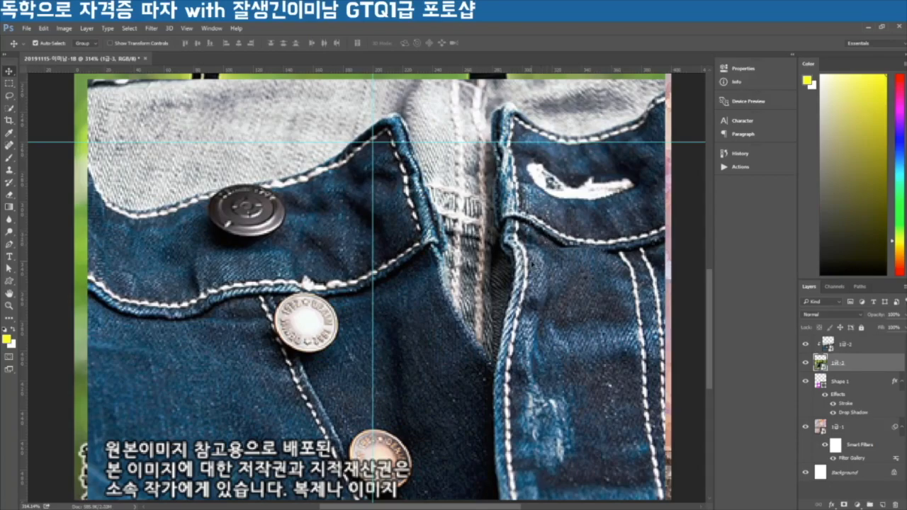
scroll(395, 227, "down", 4)
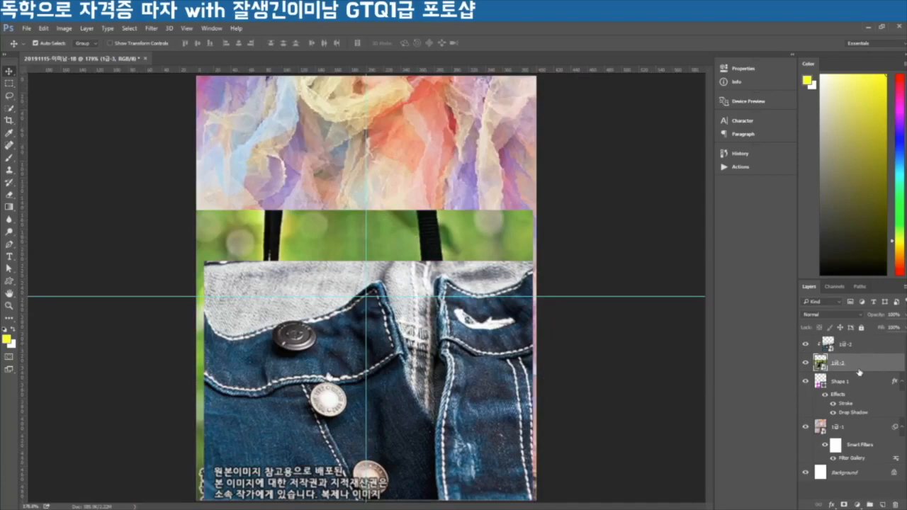
key("Delete")
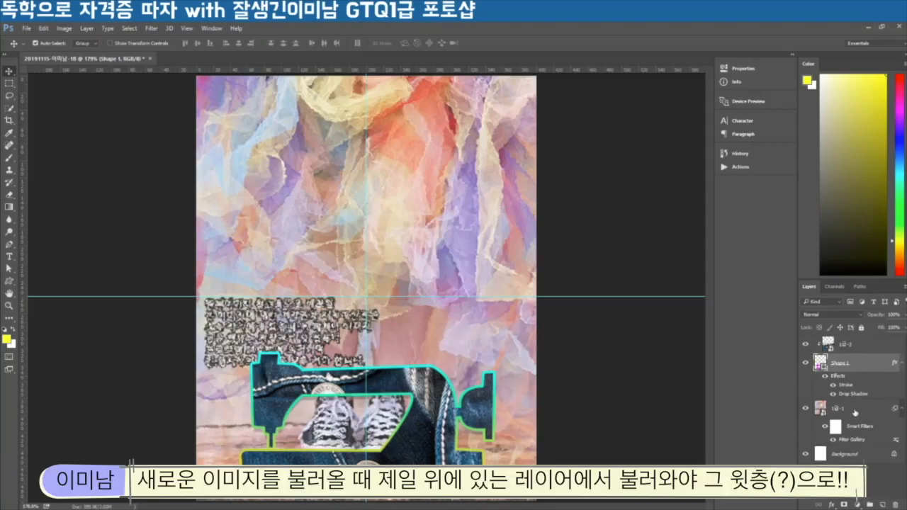
Place the 1급-3 camera photo above layer 1급-2 and nudge it slightly upward
left_click(854, 346)
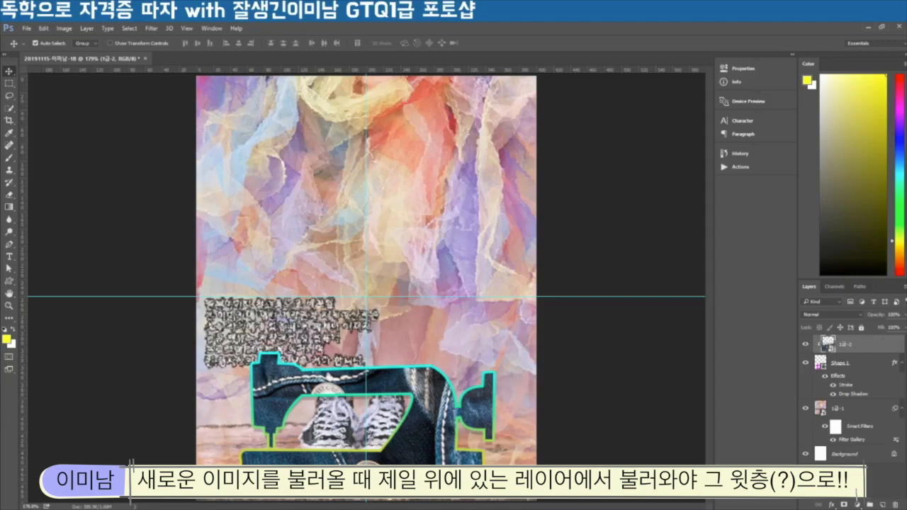
key("alt+Tab")
left_click_drag(718, 187, 309, 244)
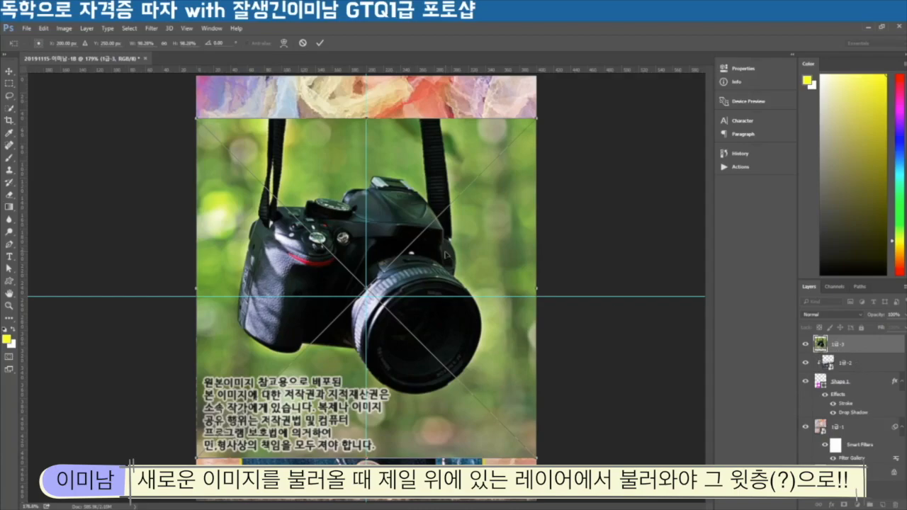
left_click(319, 43)
left_click_drag(448, 242, 451, 211)
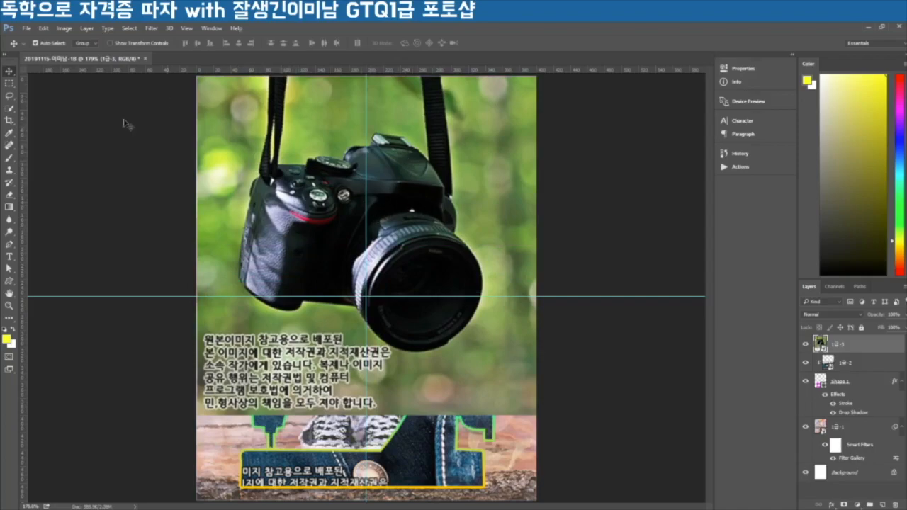
Try selecting the green background with the Magic Wand, then dismiss the no-pixels warning
left_click(10, 109)
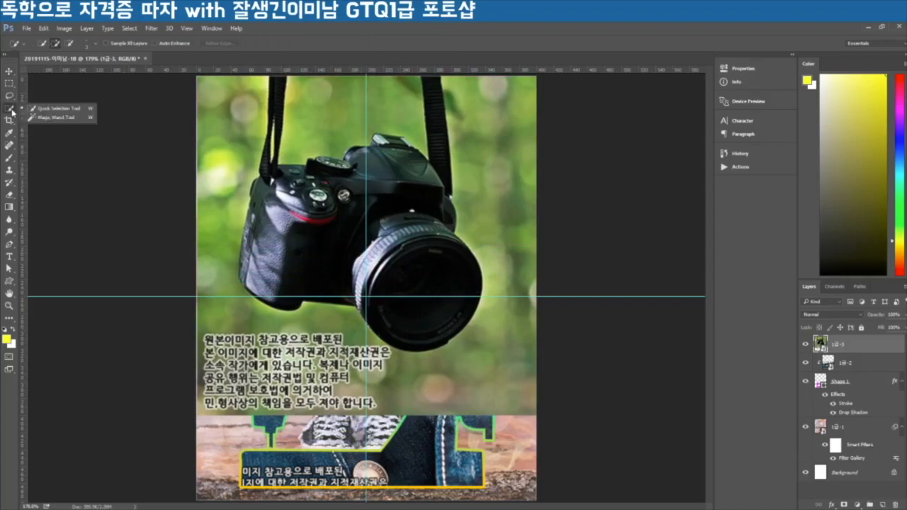
left_click(48, 119)
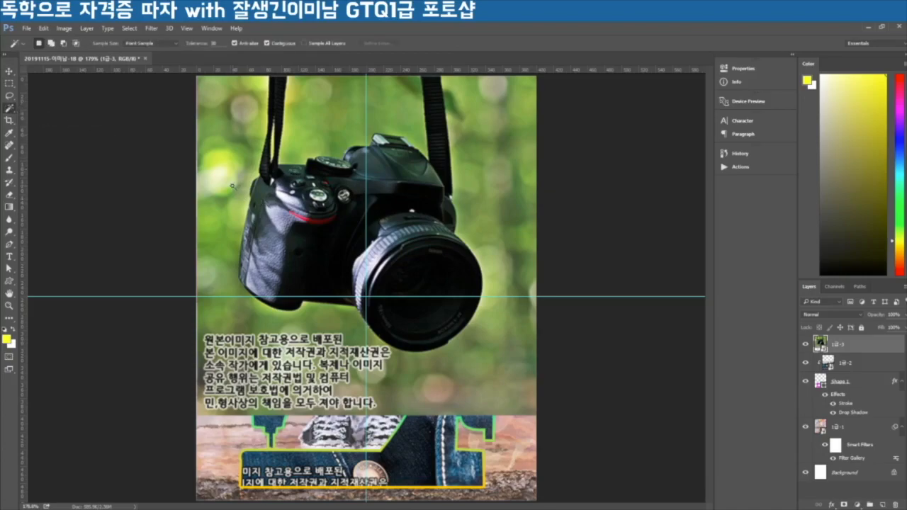
left_click(233, 212)
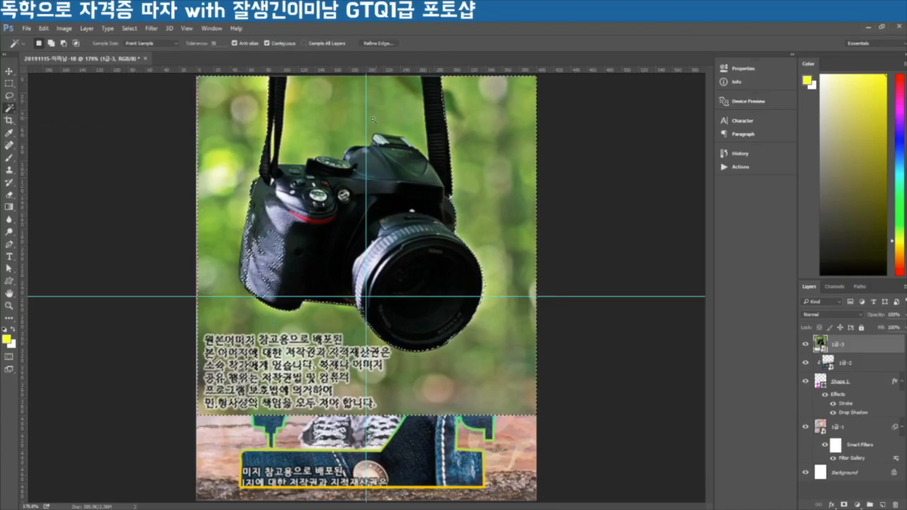
left_click(318, 141, "alt+shift")
left_click(423, 210)
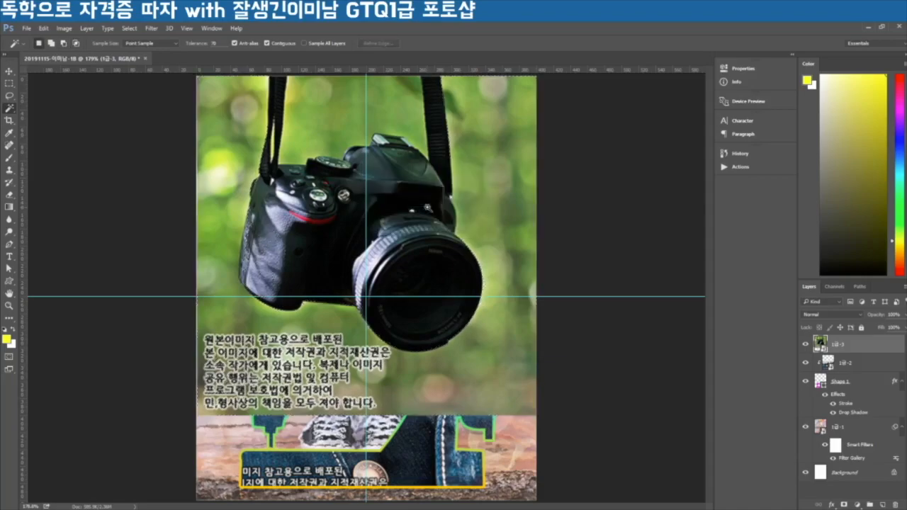
Brush a Quick Selection over the camera's upper body and the grip's left edge
left_click(10, 110)
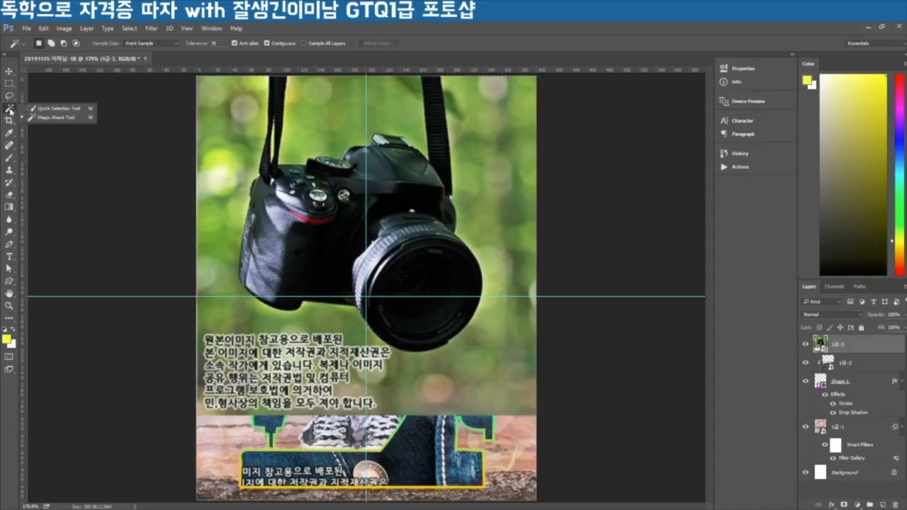
left_click(53, 109)
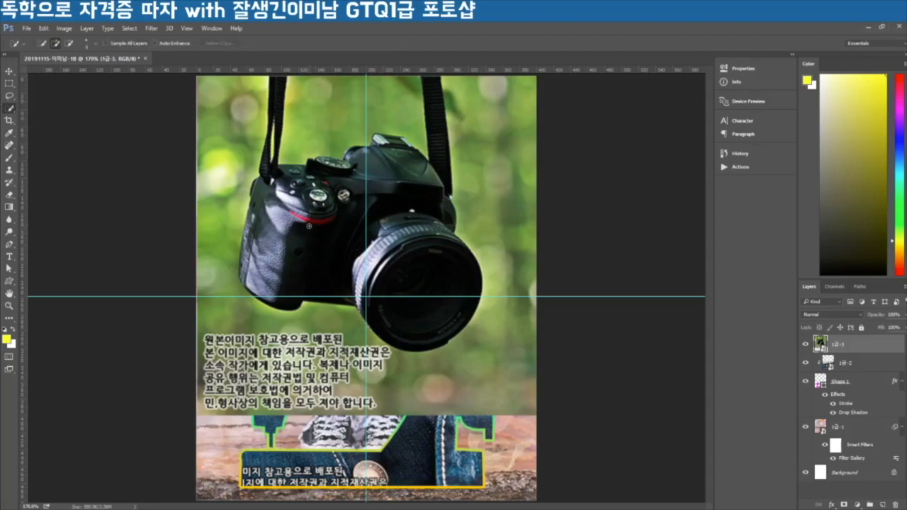
mouse_move(278, 193)
left_mouse_down()
mouse_move(316, 189)
mouse_move(322, 172)
mouse_move(397, 156)
mouse_move(402, 226)
mouse_move(420, 300)
mouse_move(430, 302)
left_mouse_up()
left_click_drag(251, 277, 253, 260)
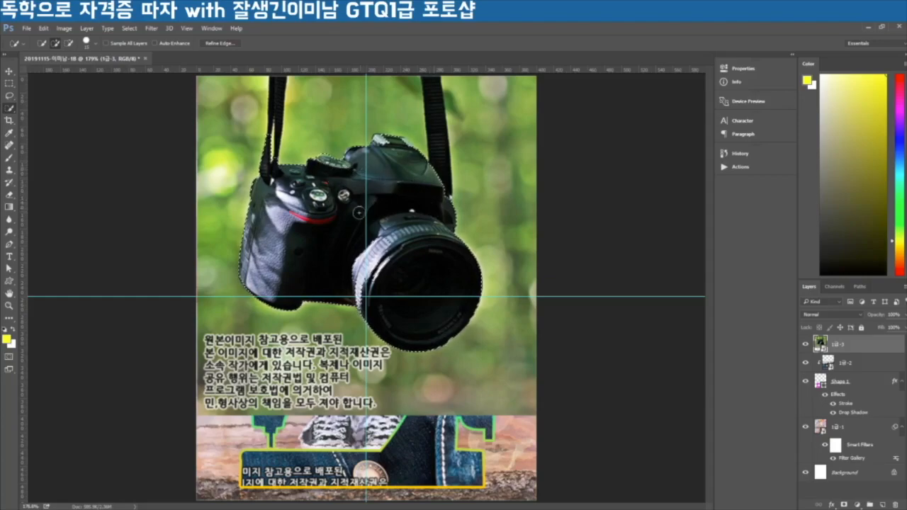
Extend the camera selection up the left strap, using Alt to subtract stray areas
scroll(314, 214, "up", 3)
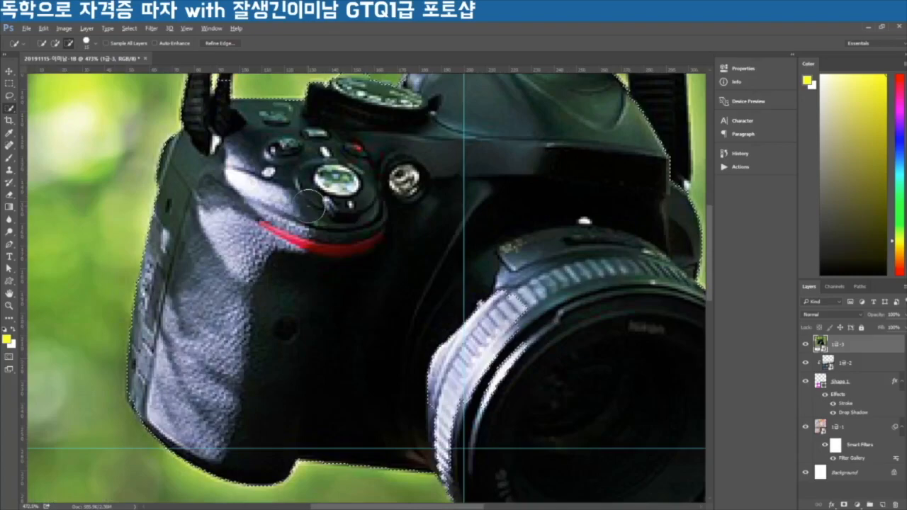
scroll(323, 202, "up", 2)
scroll(315, 204, "down", 4)
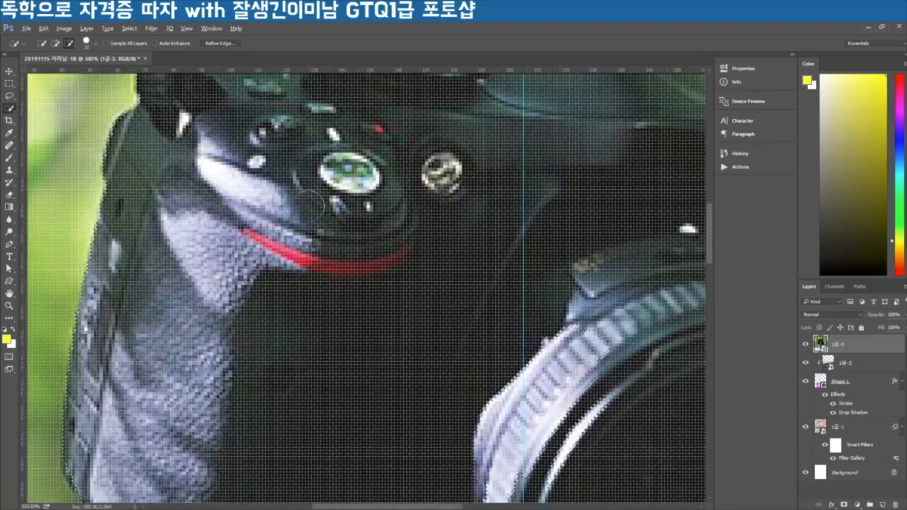
scroll(309, 204, "down", 1)
scroll(311, 204, "up", 2)
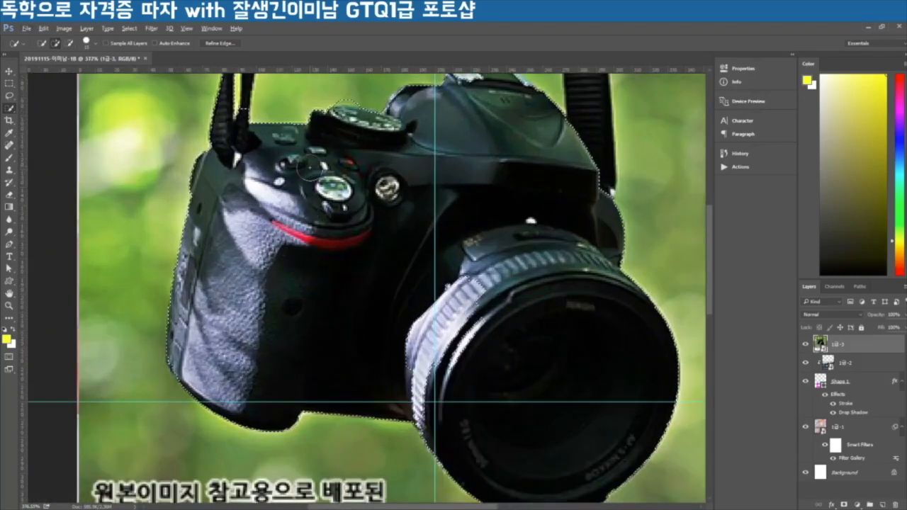
scroll(270, 222, "up", 5)
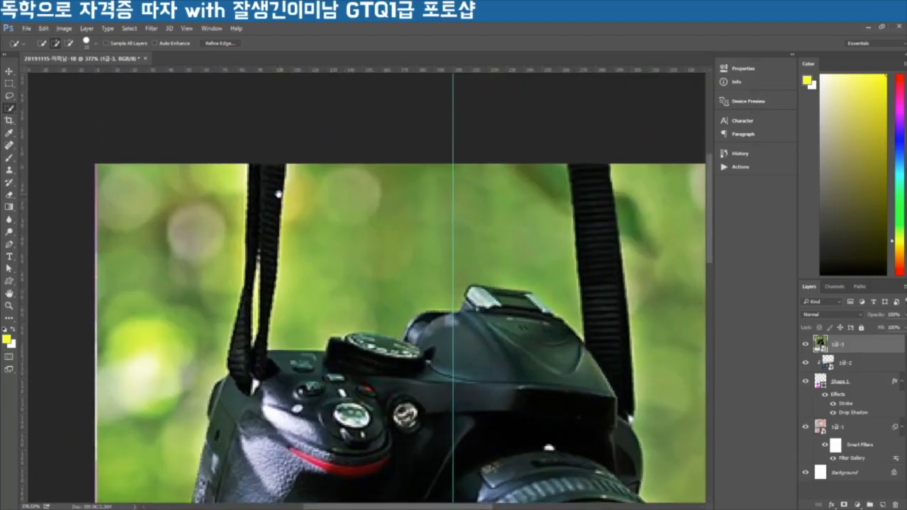
left_click_drag(263, 208, 267, 185)
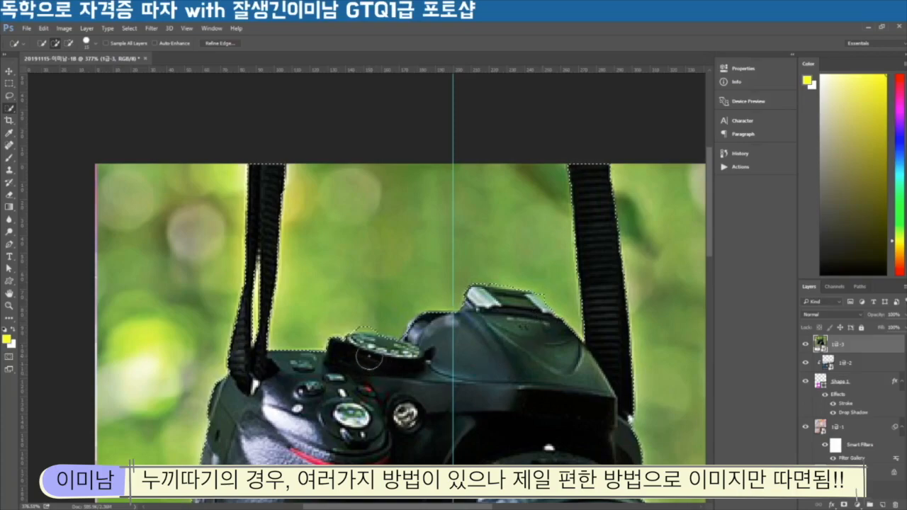
scroll(538, 376, "down", 3)
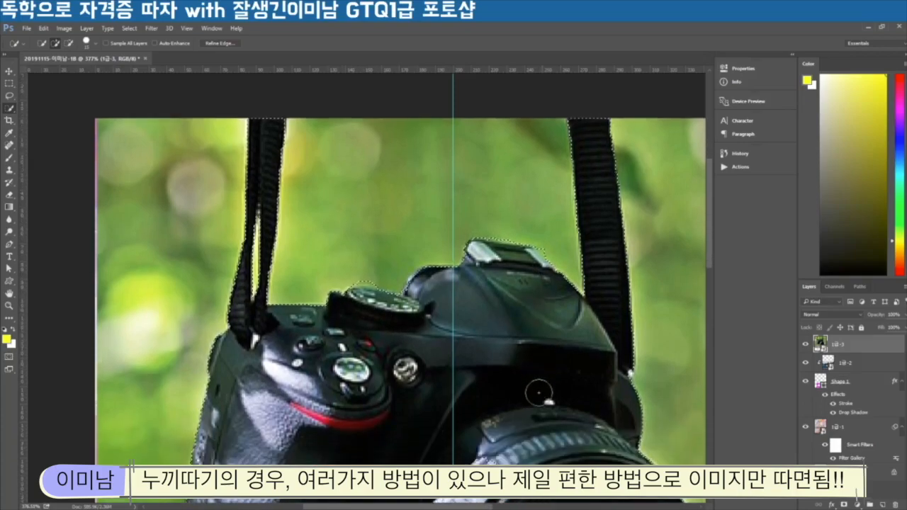
scroll(538, 391, "down", 3)
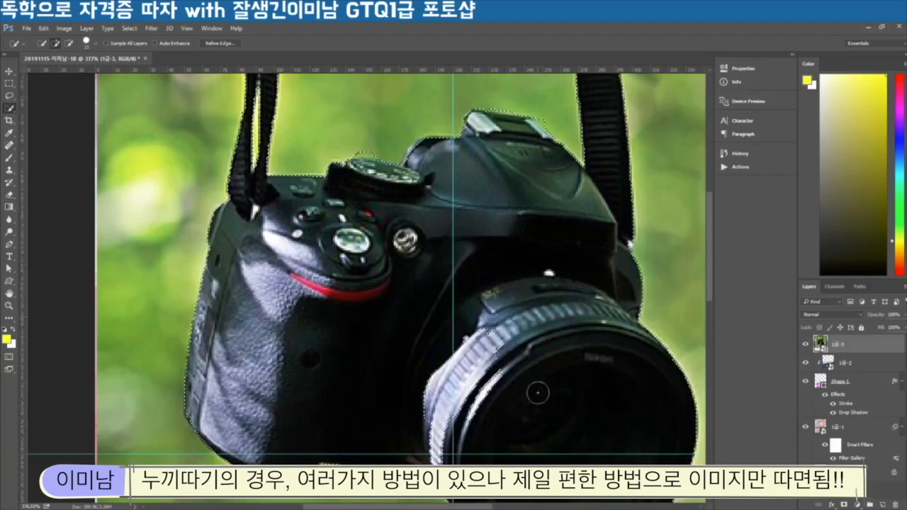
scroll(538, 392, "down", 1)
scroll(538, 392, "down", 1)
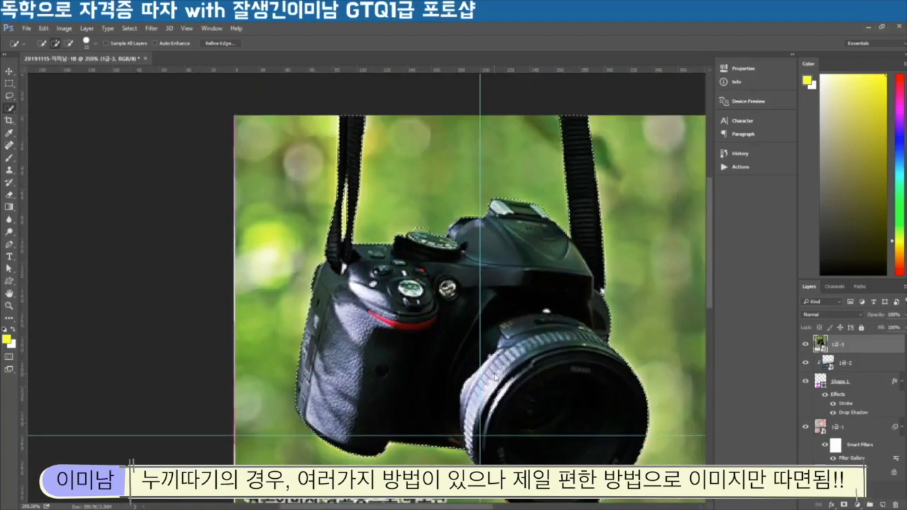
scroll(549, 393, "down", 2)
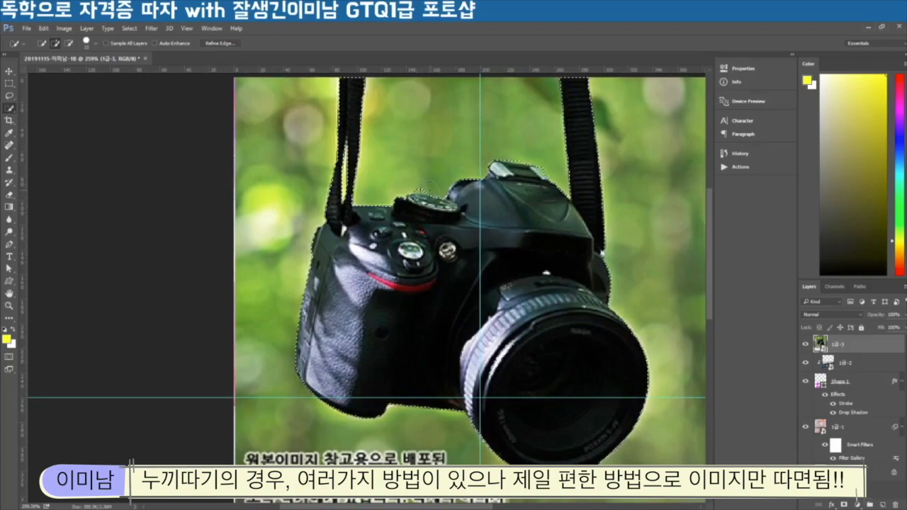
key("alt")
scroll(454, 333, "up", 3)
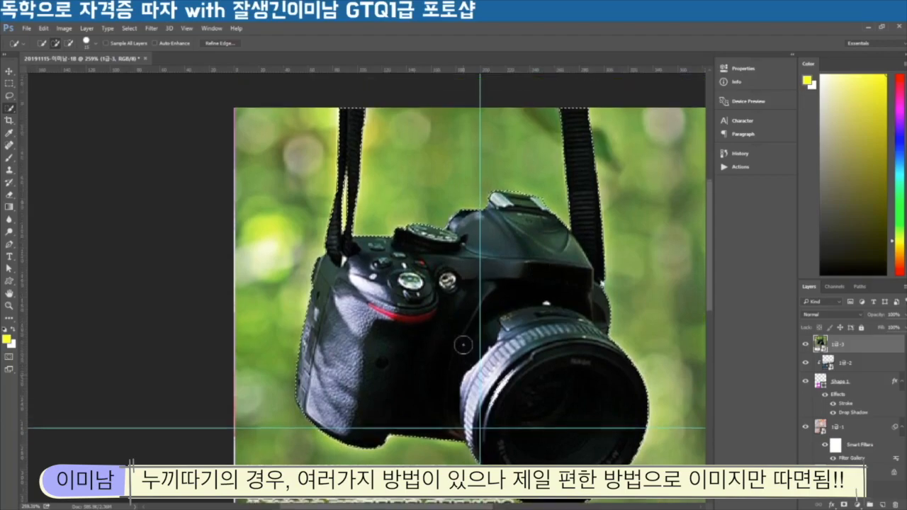
scroll(462, 345, "down", 2)
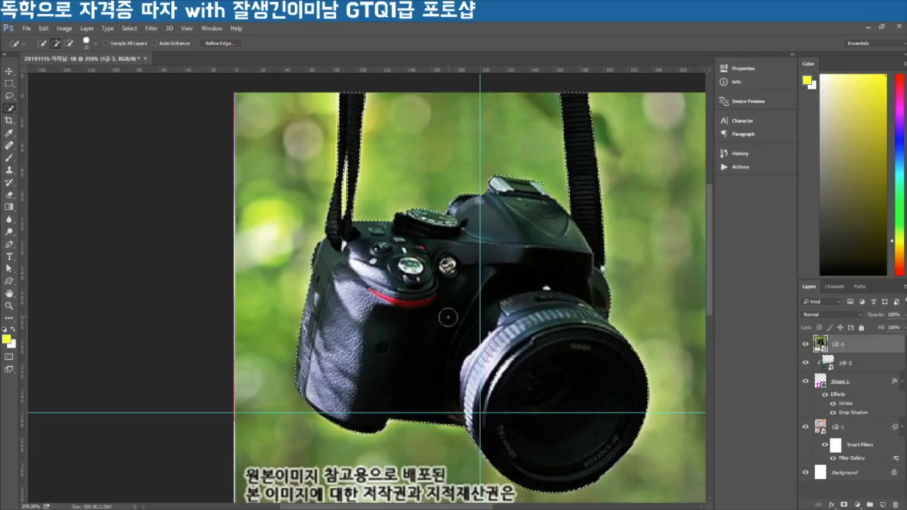
Copy the selected camera to a new layer, check the cut-out against the original, then undo
key("ctrl+j")
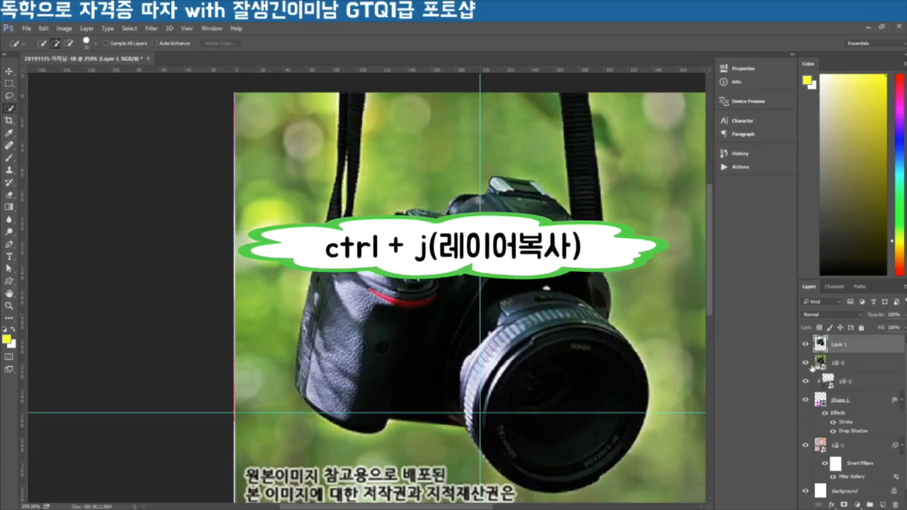
left_click(805, 362)
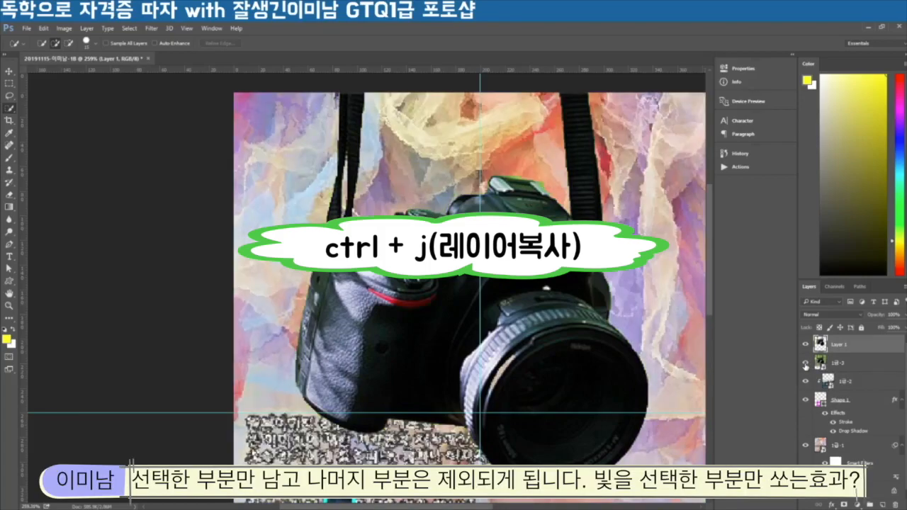
left_click(804, 363)
left_click(805, 363)
left_click(805, 363)
left_click(804, 364)
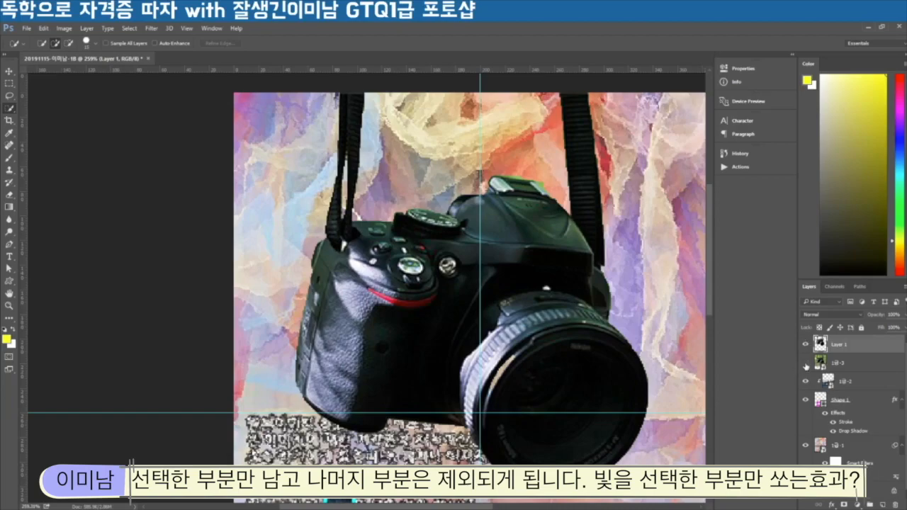
left_click(804, 364)
key("ctrl+z")
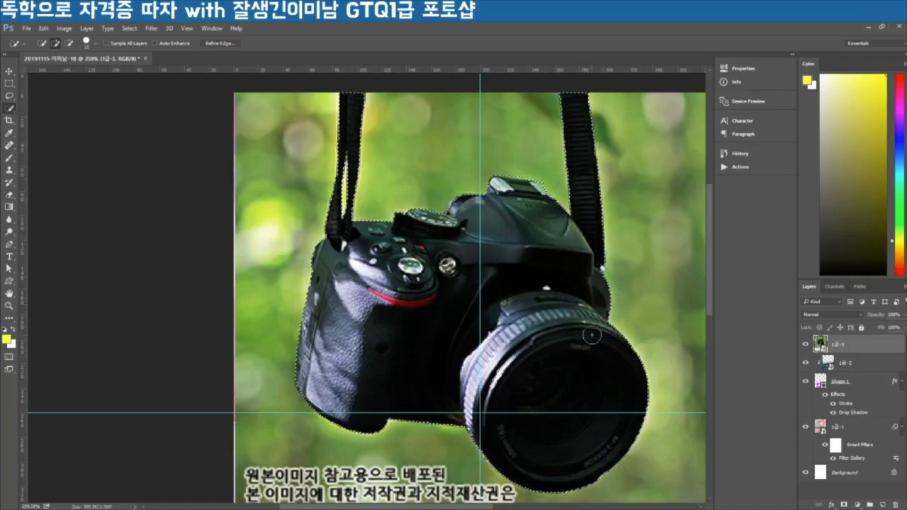
Copy the camera selection to Layer 1 again and delete the original 1급-3 layer
key("ctrl+j")
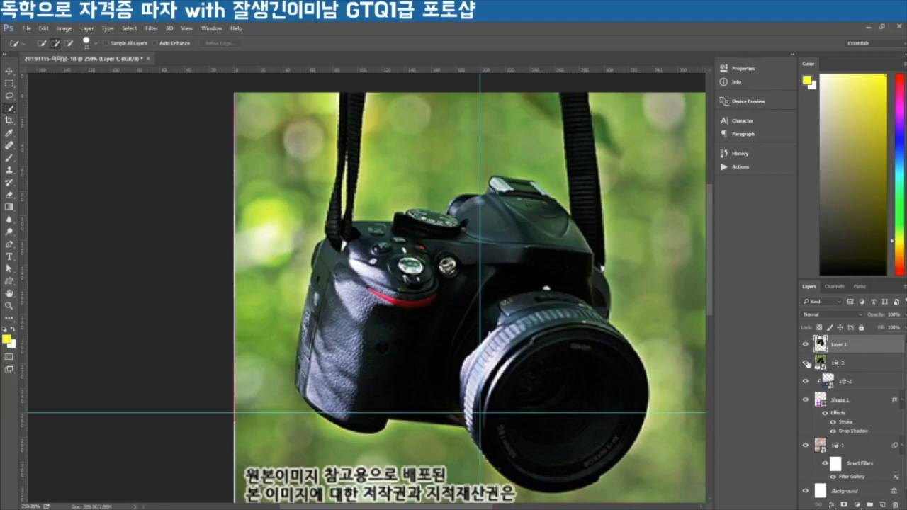
left_click(805, 363)
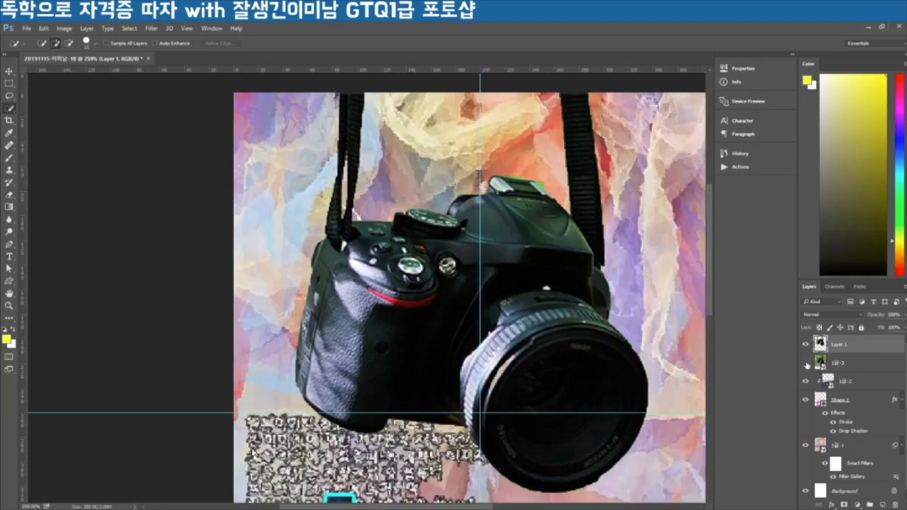
left_click(806, 362)
left_click(805, 363)
left_click(805, 362)
left_click_drag(844, 364, 895, 504)
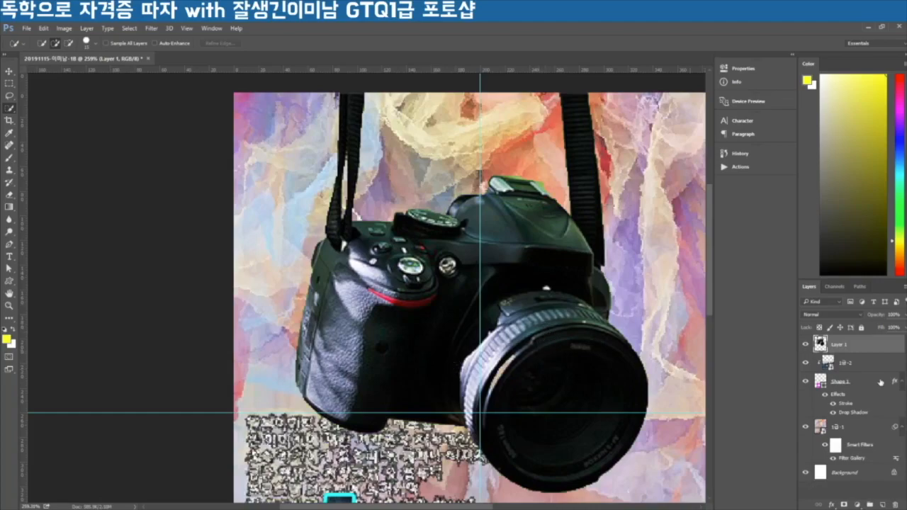
Scale the cut-out camera down with Free Transform and move it toward the upper left
key("ctrl+t")
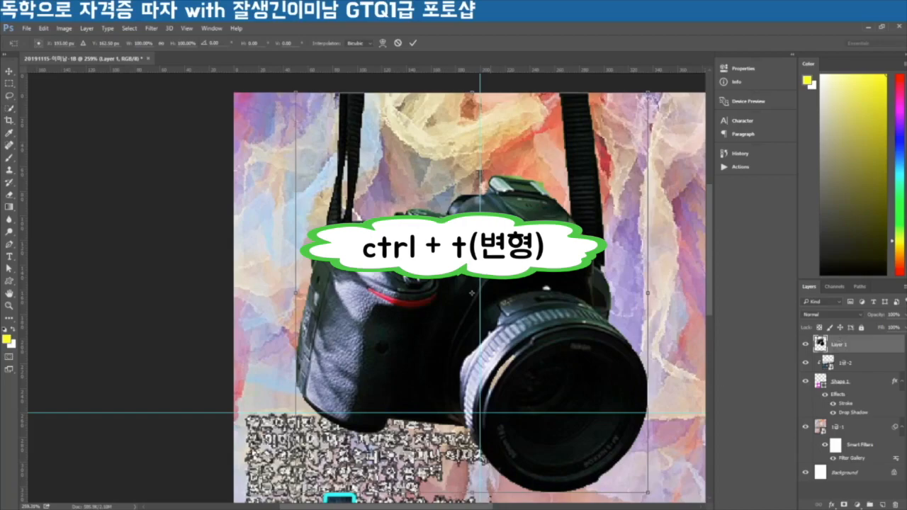
left_click_drag(649, 493, 525, 385)
left_click_drag(463, 306, 442, 306)
left_click_drag(501, 384, 584, 335)
left_click_drag(454, 300, 429, 288)
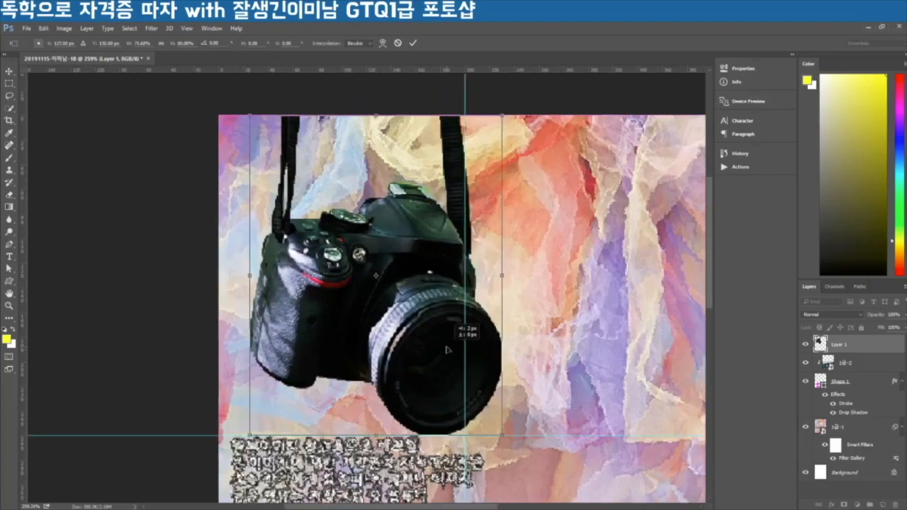
left_click_drag(446, 349, 433, 342)
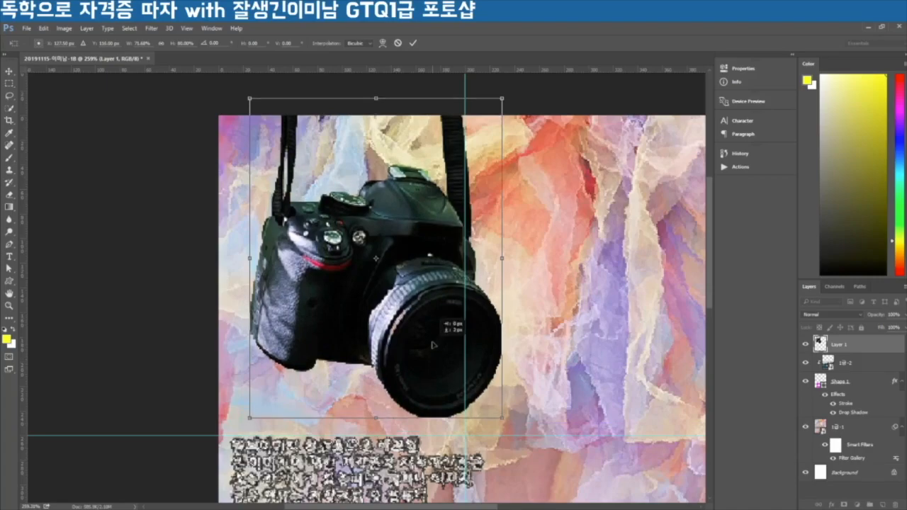
left_click(413, 43)
Add a Drop Shadow with a 5 px distance to the camera on Layer 1
key("w")
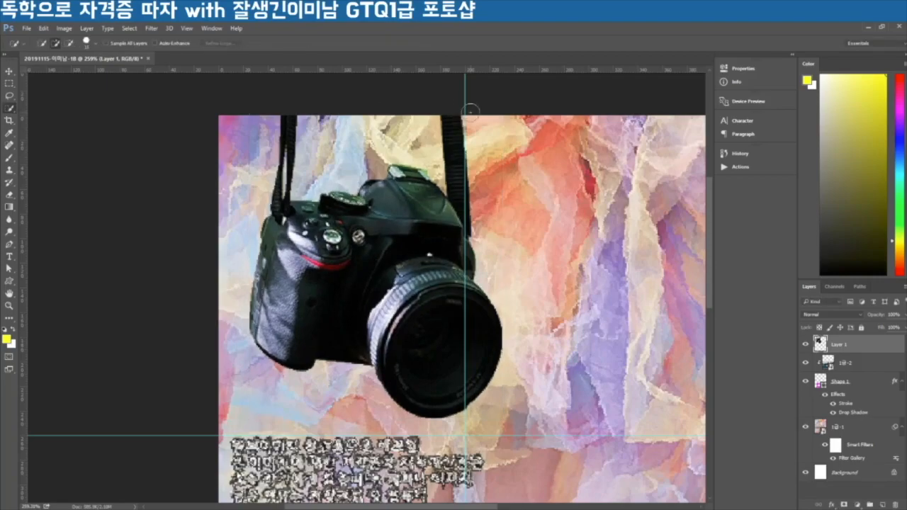
key("ctrl+0")
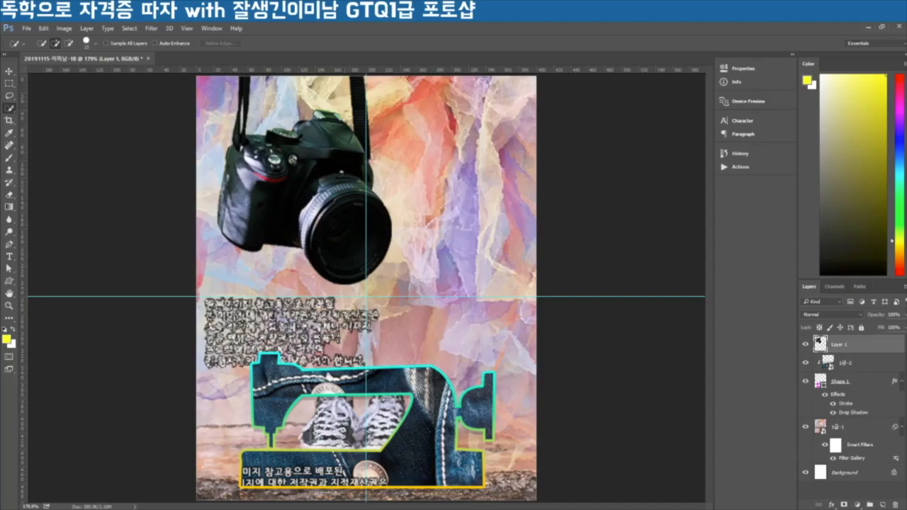
left_click(832, 504)
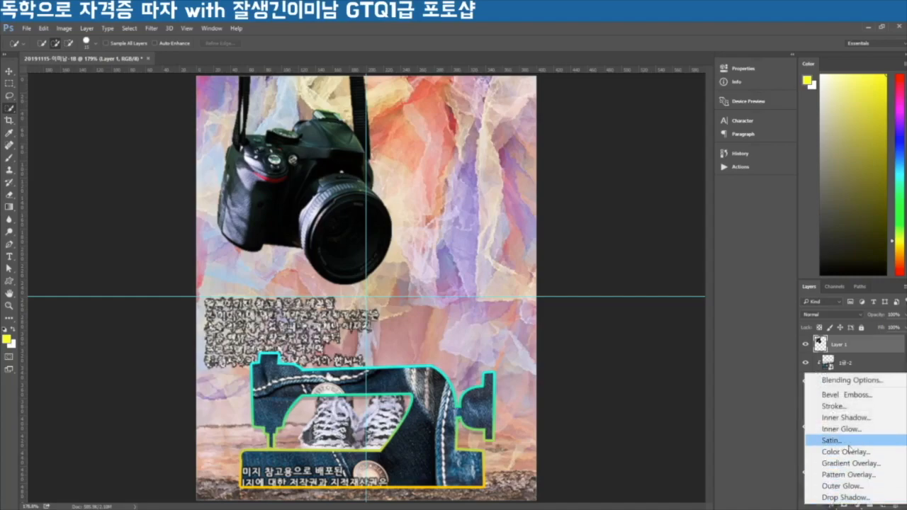
left_click(846, 498)
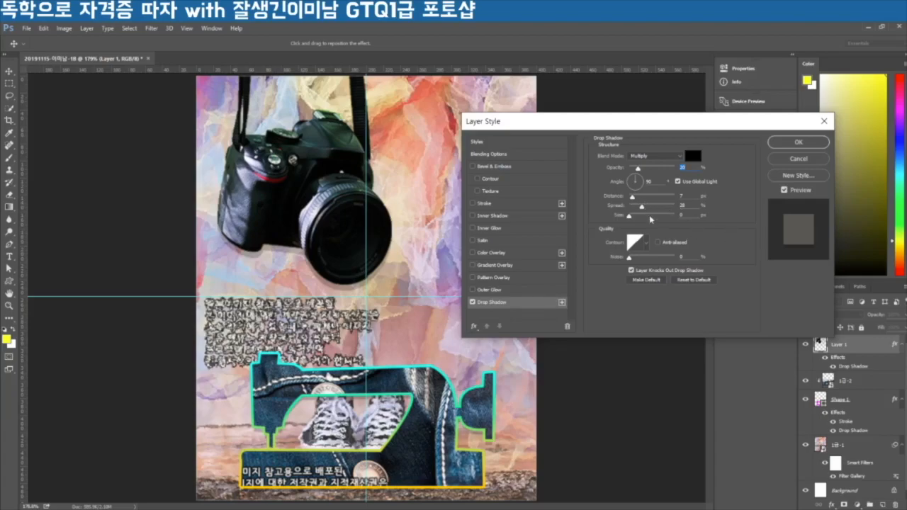
left_click_drag(631, 197, 630, 199)
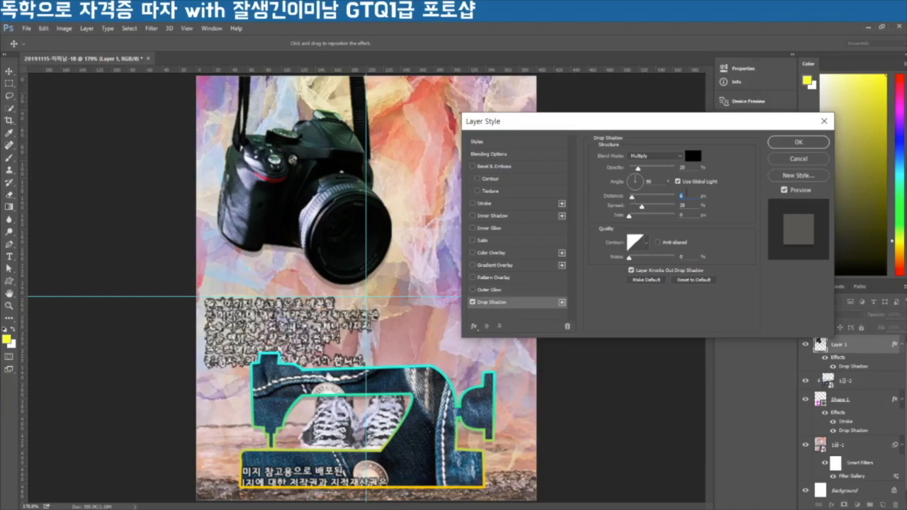
left_click_drag(691, 196, 673, 199)
type("5")
left_click(797, 143)
key("w")
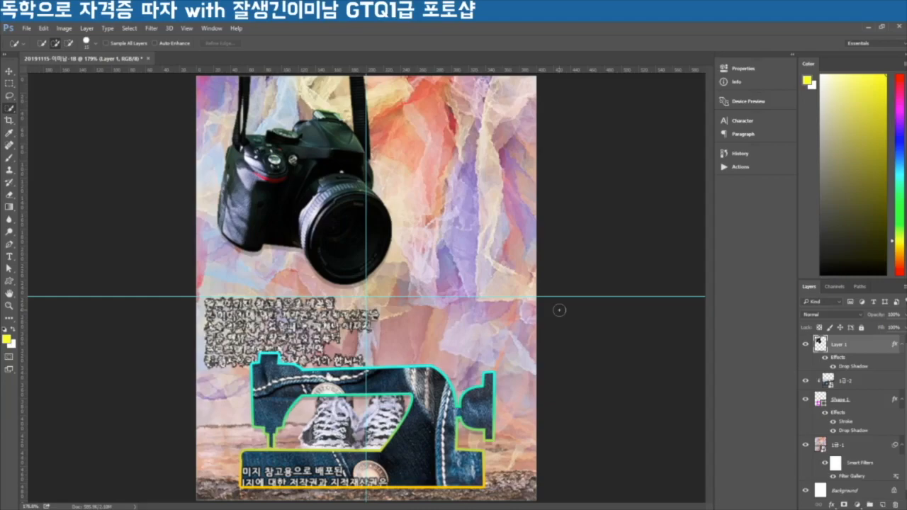
Choose the Custom Shape tool and pick the scissors shape from the library
left_click(10, 282)
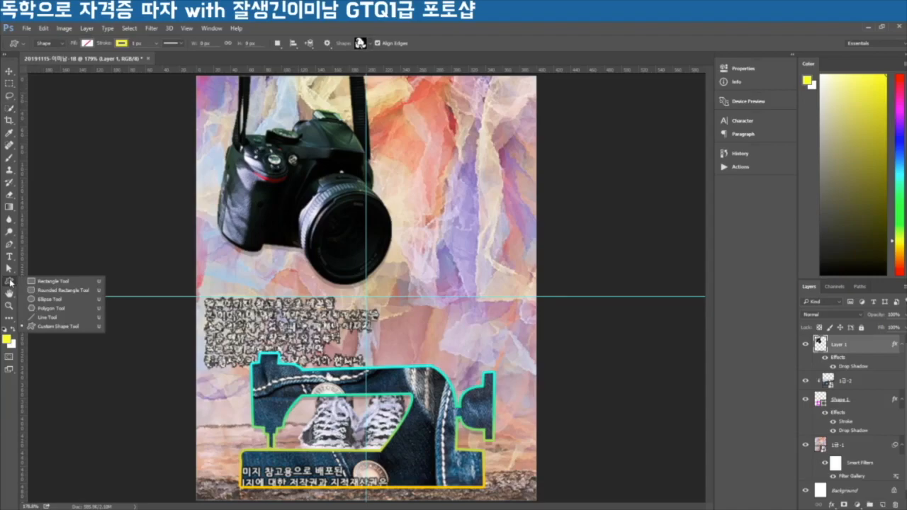
left_click(59, 326)
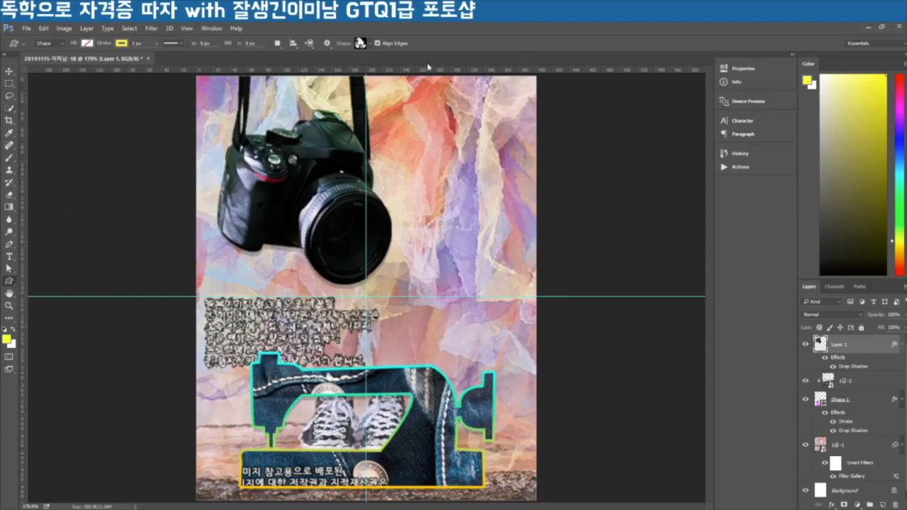
left_click(362, 44)
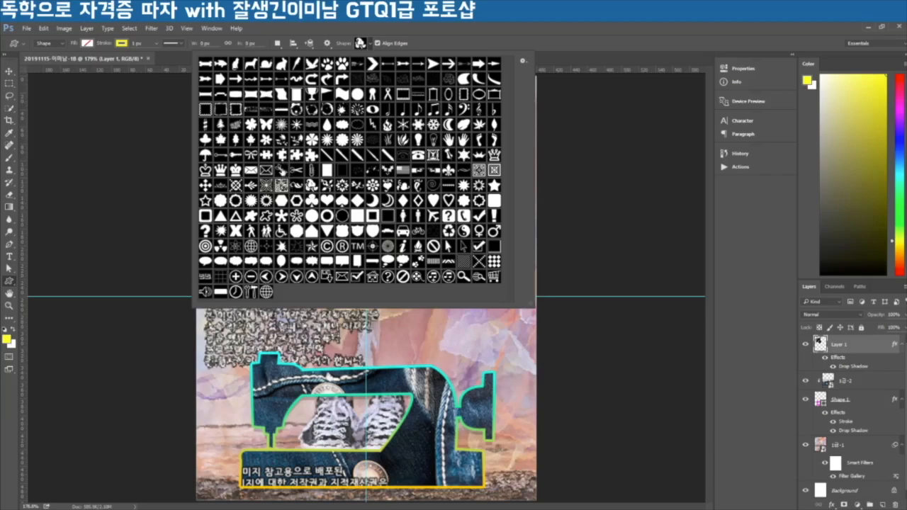
left_click(281, 170)
double_click(281, 170)
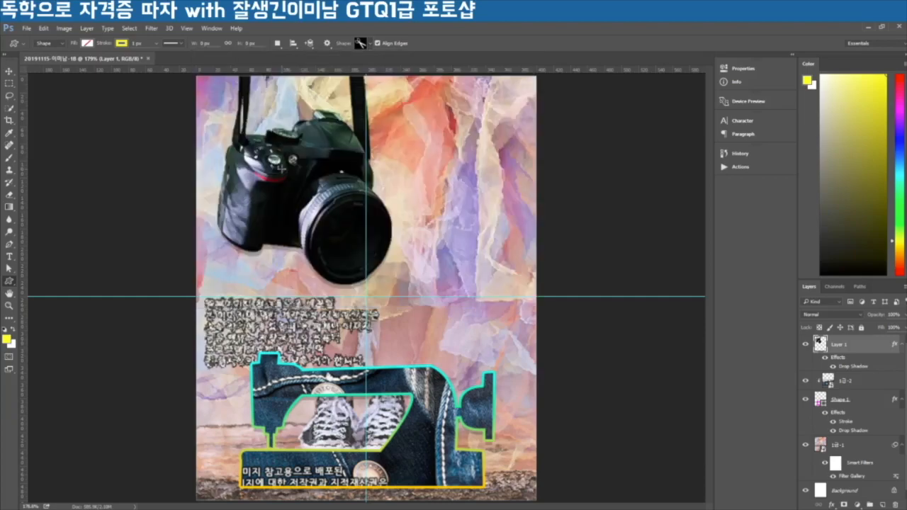
Set an orange ff9900 fill with no stroke and draw the scissors shape near the top
left_click(87, 43)
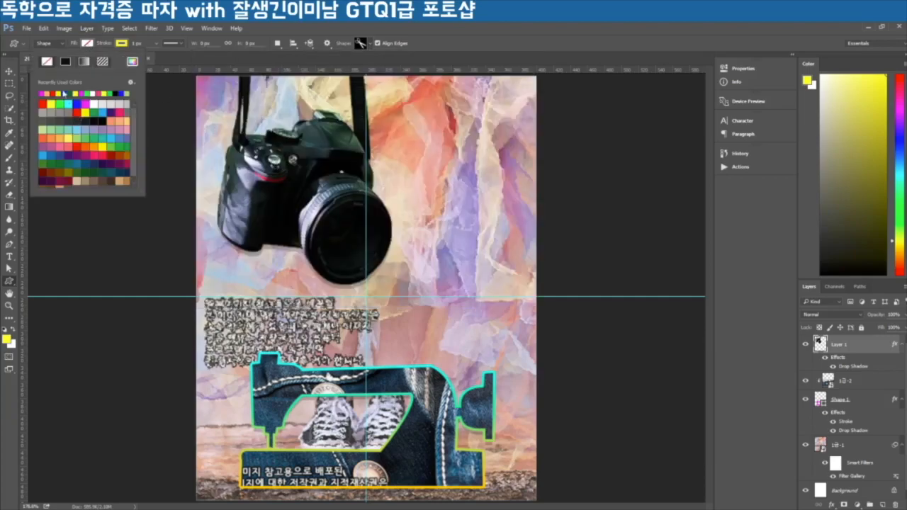
left_click(131, 62)
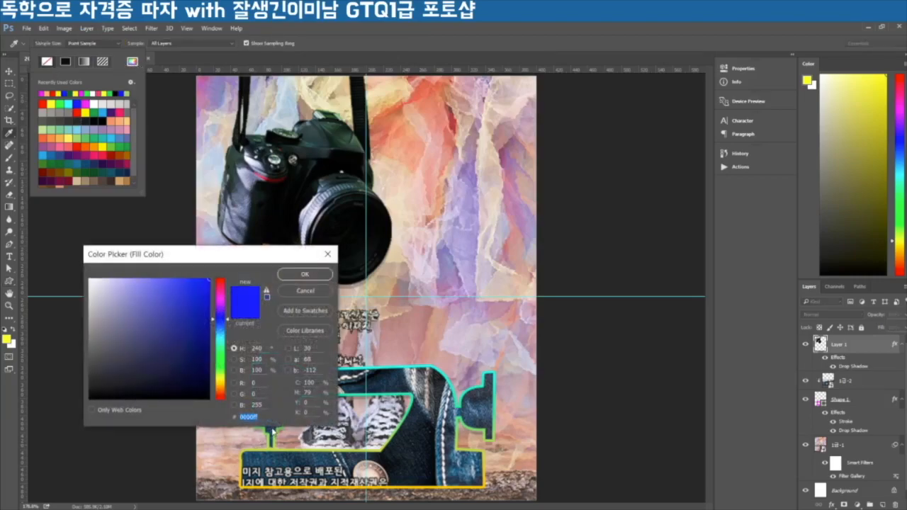
type("ff99")
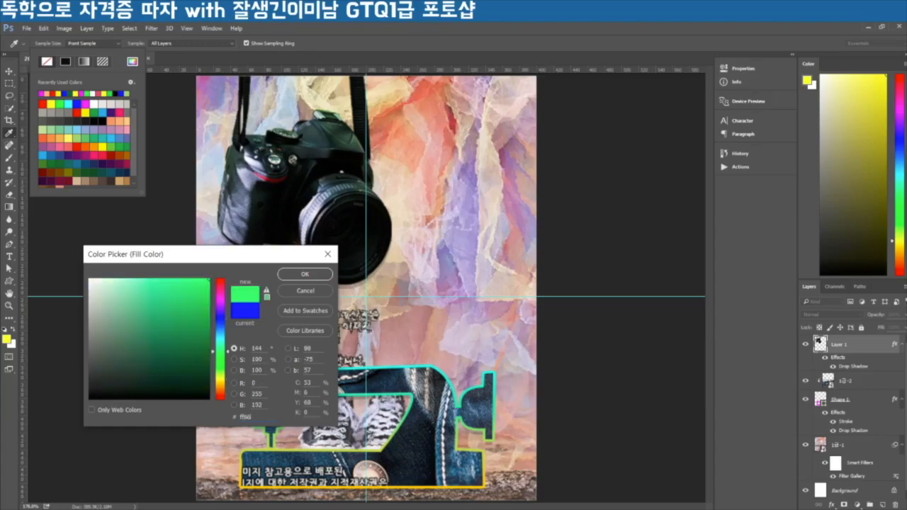
type("00")
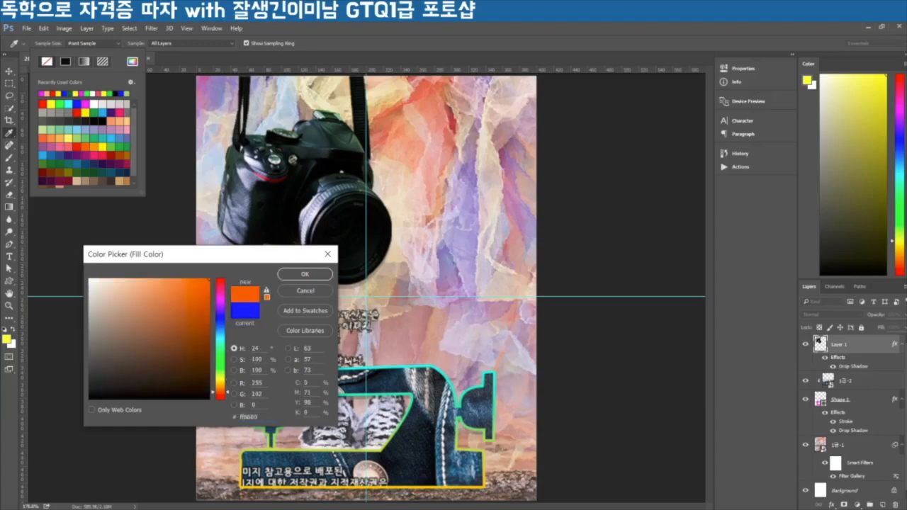
key("Return")
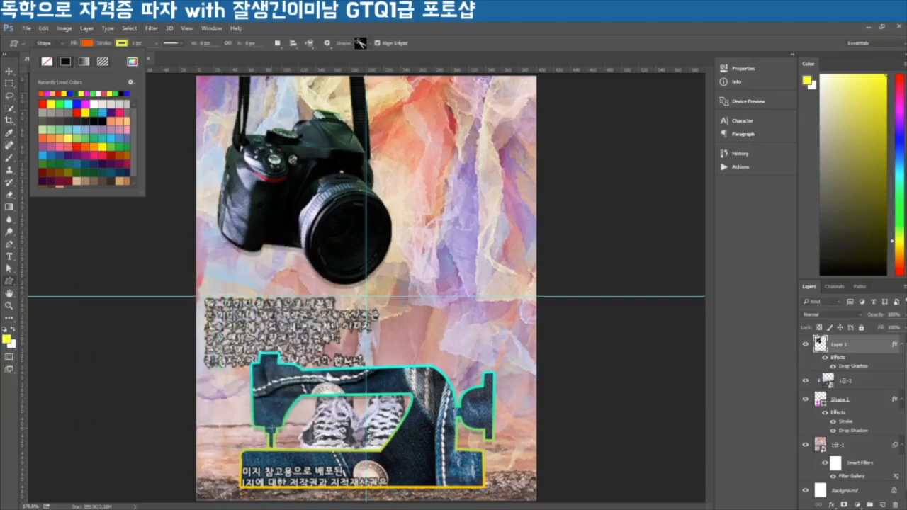
left_click(122, 44)
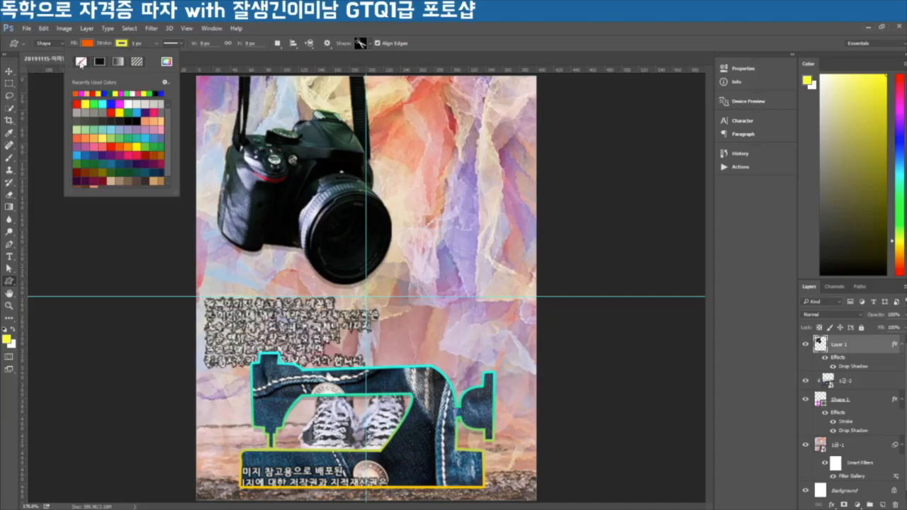
left_click(80, 62)
mouse_move(347, 127)
left_mouse_down()
mouse_move(432, 173)
mouse_move(485, 262)
left_mouse_up()
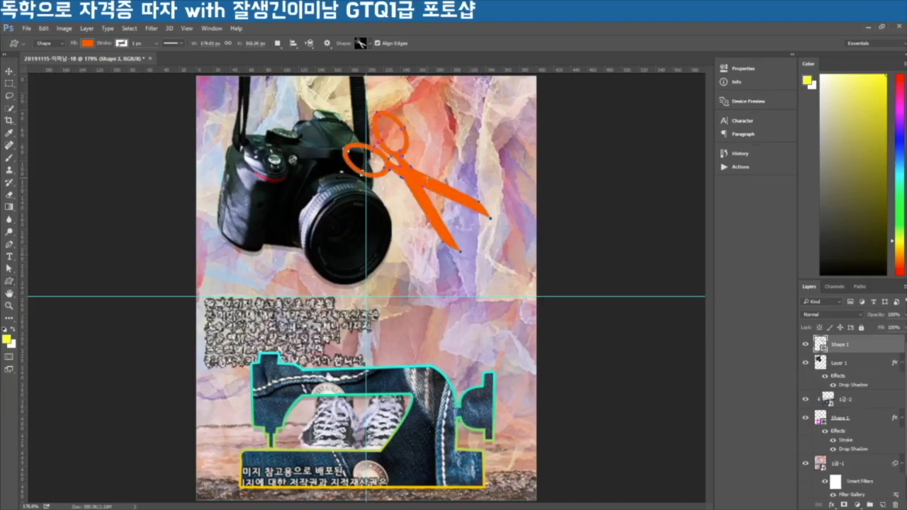
Move the orange scissors shape up beside the camera at the top edge
key("v")
left_click_drag(426, 181, 423, 146)
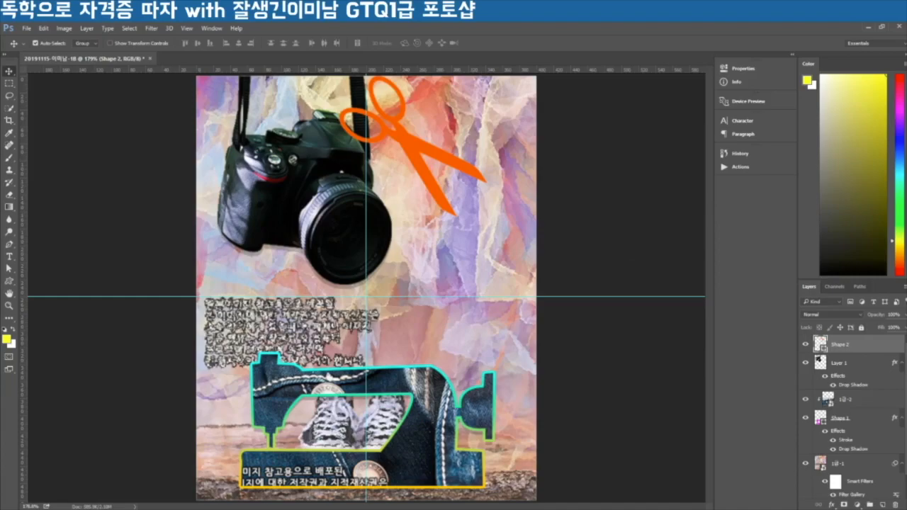
Add an inner shadow to Shape 2 with size 5 px and choke 0
left_click(832, 504)
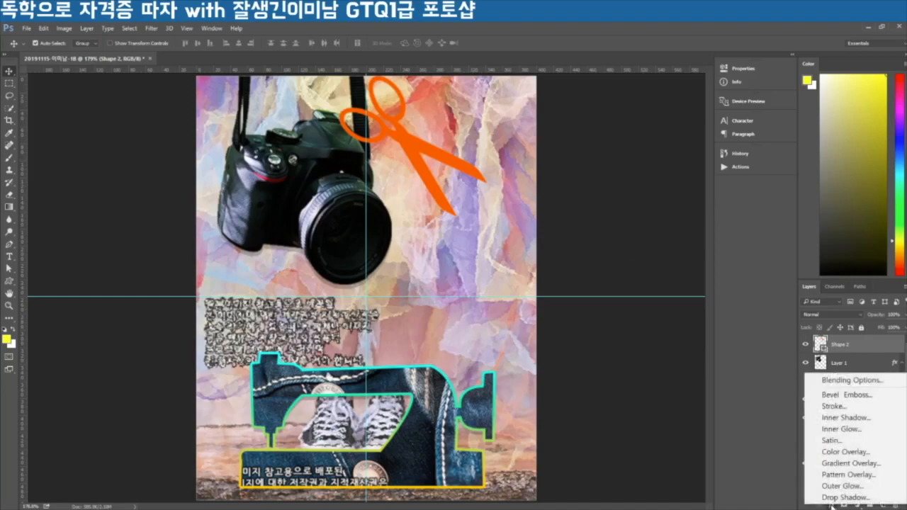
left_click(844, 422)
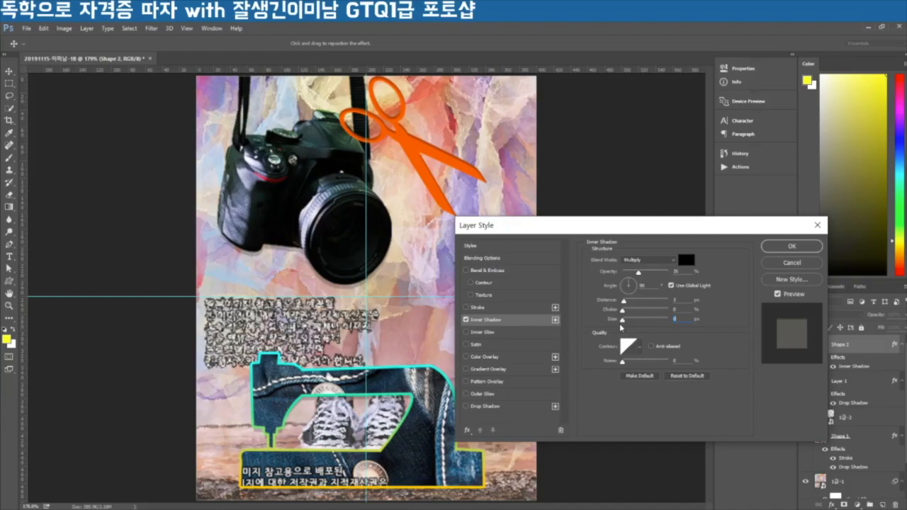
left_click_drag(620, 327, 624, 303)
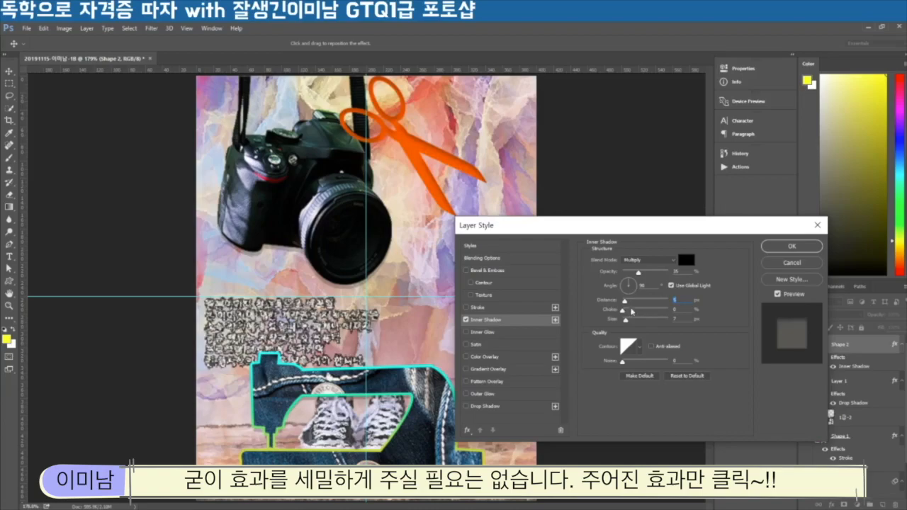
left_click_drag(677, 320, 663, 323)
type("5")
left_click_drag(622, 311, 650, 311)
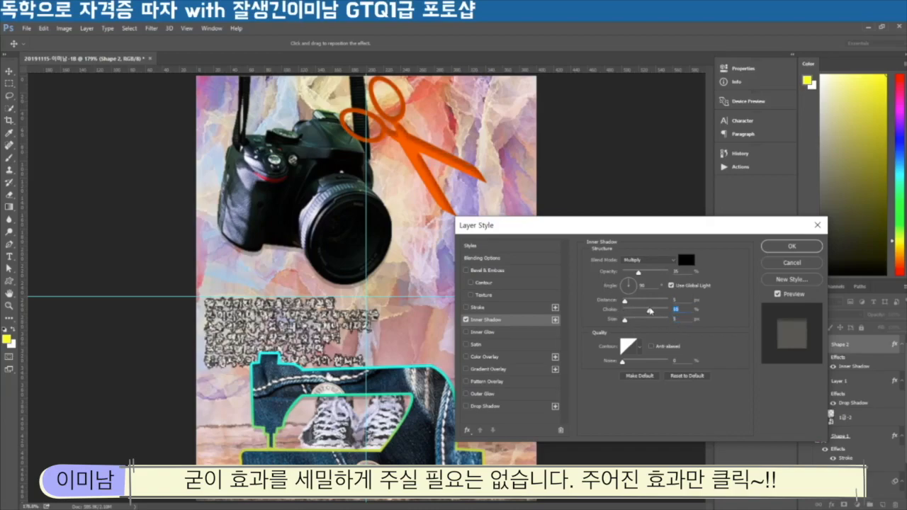
left_click(622, 312)
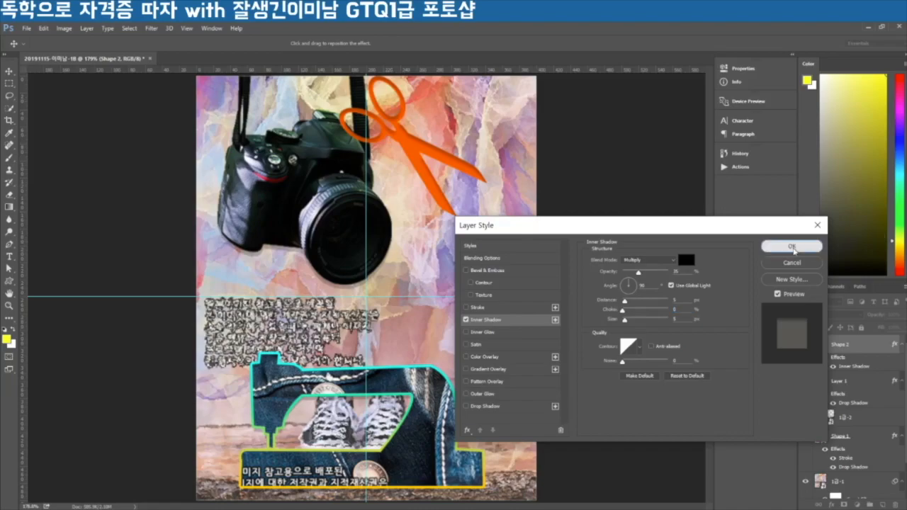
left_click(793, 245)
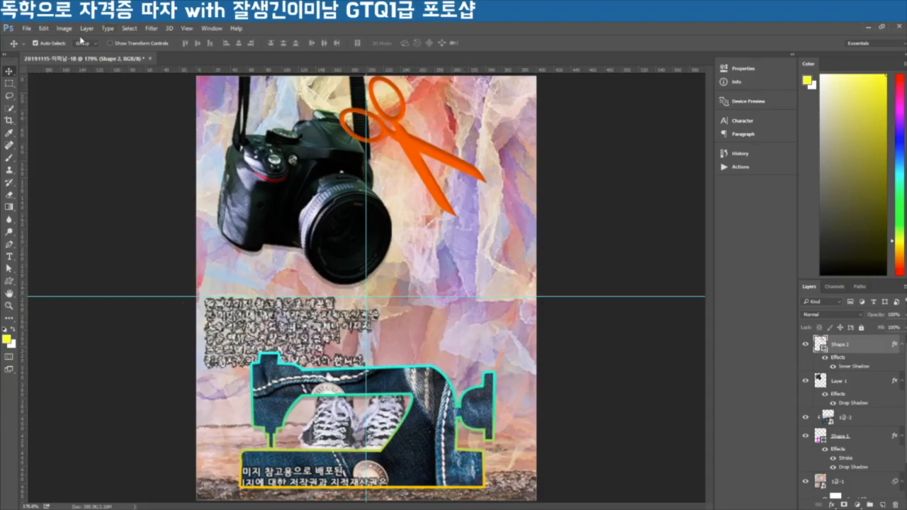
Return to the Custom Shape Tool and open its shape picker
left_click(9, 282)
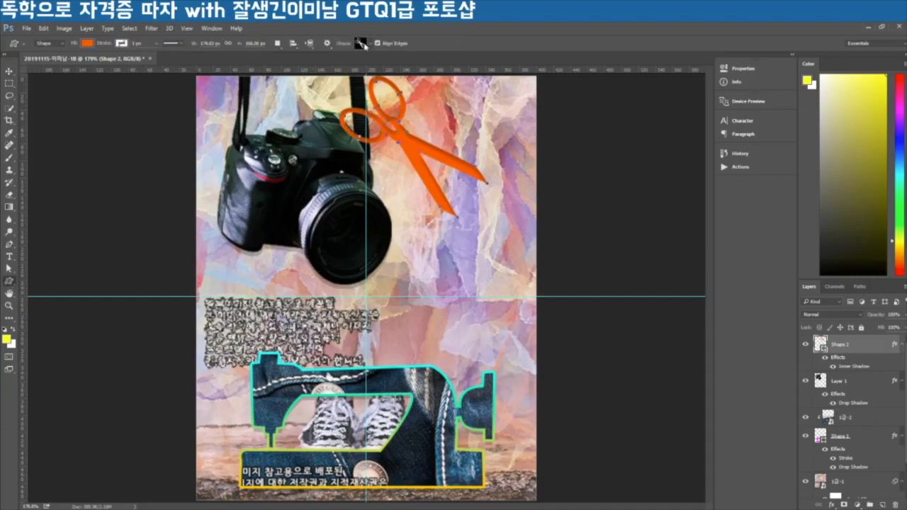
left_click(367, 46)
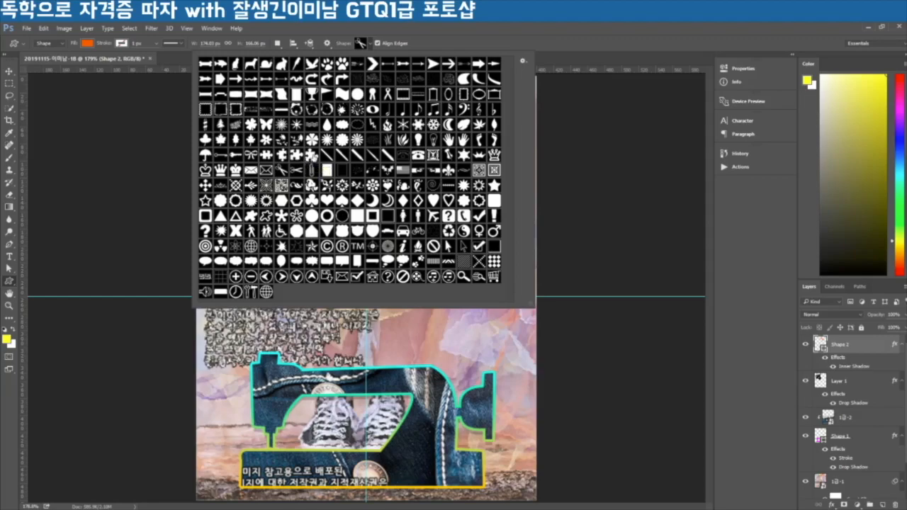
Pick the Puzzle 4 custom shape with a pale pink #cc99cc fill
left_click(312, 155)
left_click(87, 44)
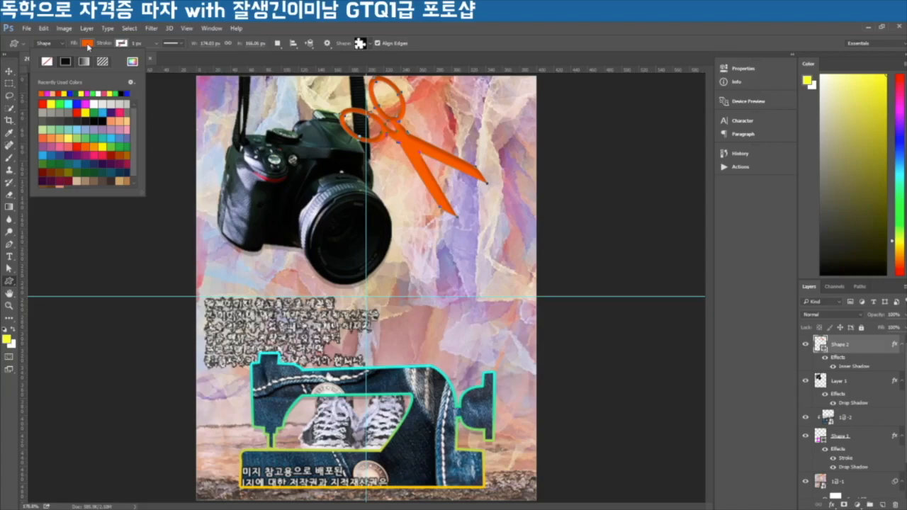
left_click(132, 60)
type("cc99cc")
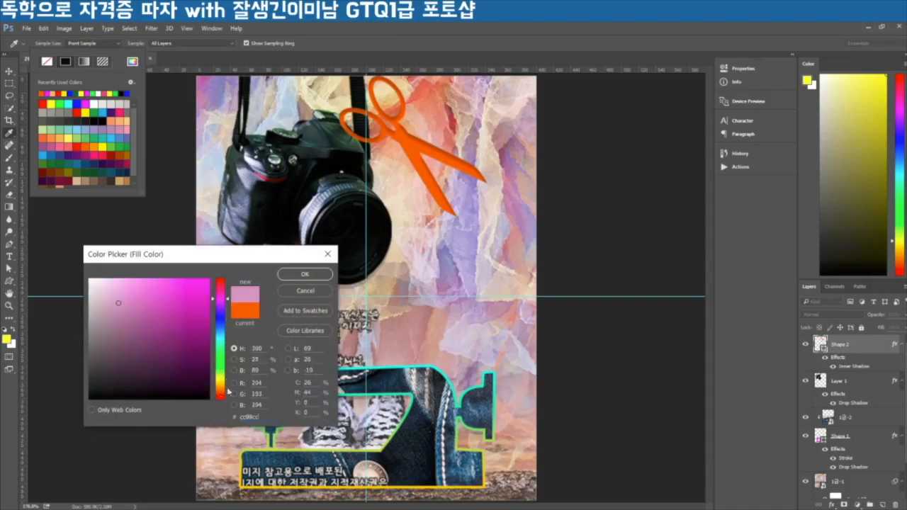
left_click(305, 276)
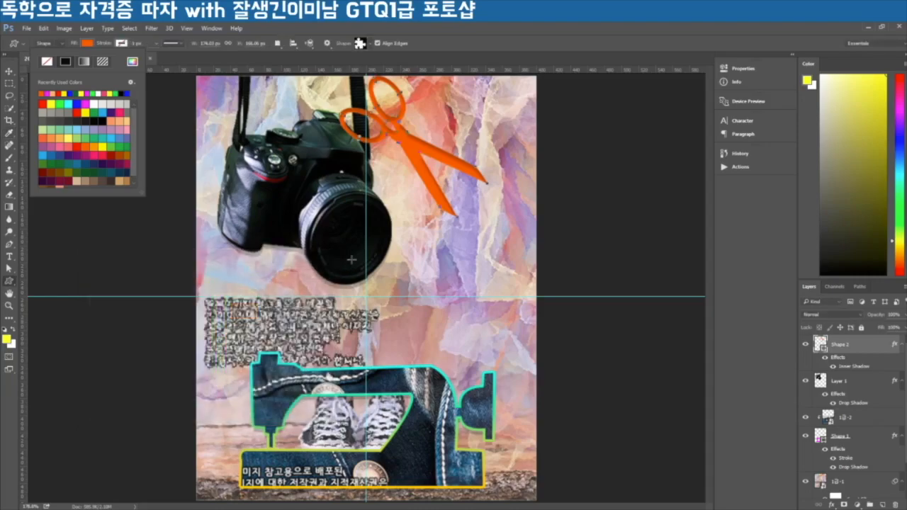
Draw the pink puzzle piece, shrink it to about 64%, tilt it and place it above the sewing machine
left_click_drag(397, 269, 514, 377)
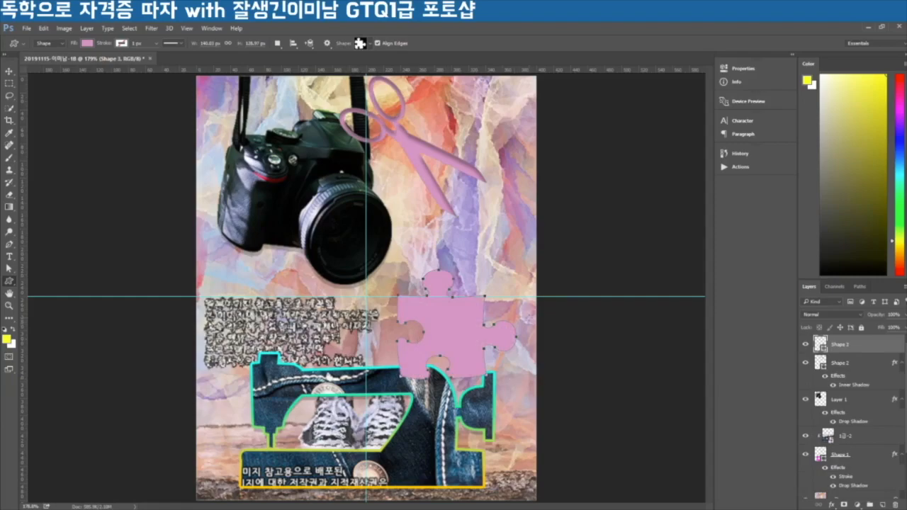
key("ctrl+t")
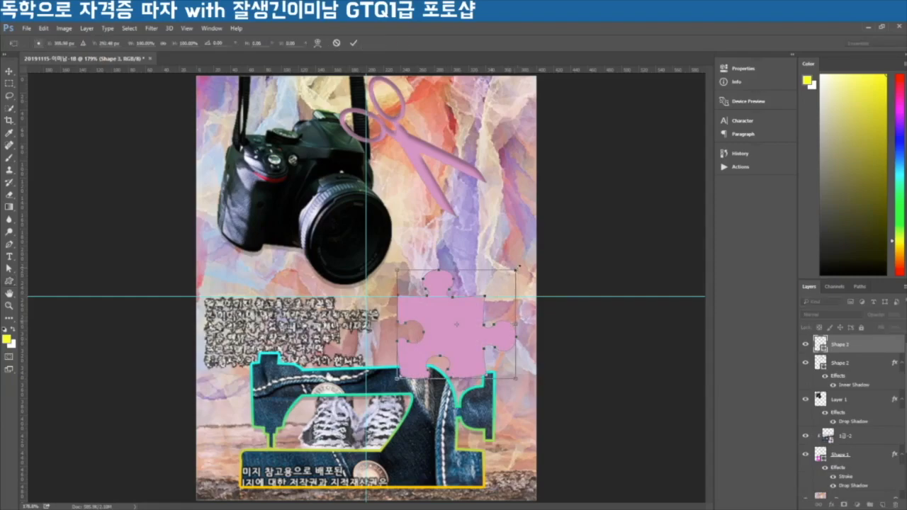
left_click_drag(512, 275, 495, 325)
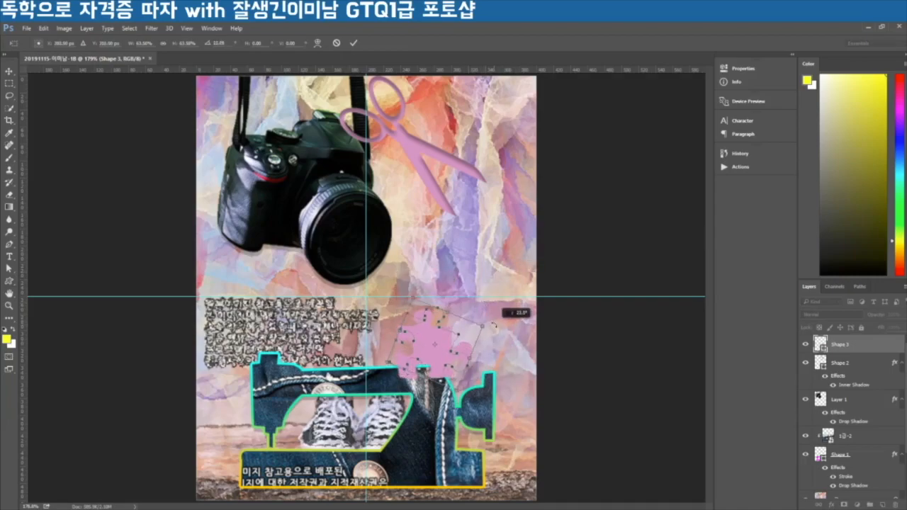
left_click_drag(417, 357, 400, 349)
left_click_drag(401, 350, 350, 327)
key("Return")
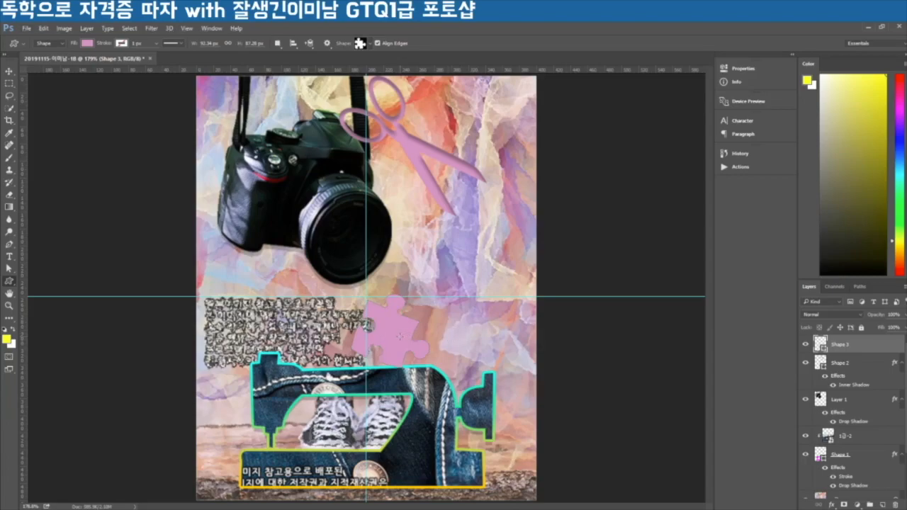
Alt-drag a copy of the pink puzzle piece to the right and fill it with #663399
key("v")
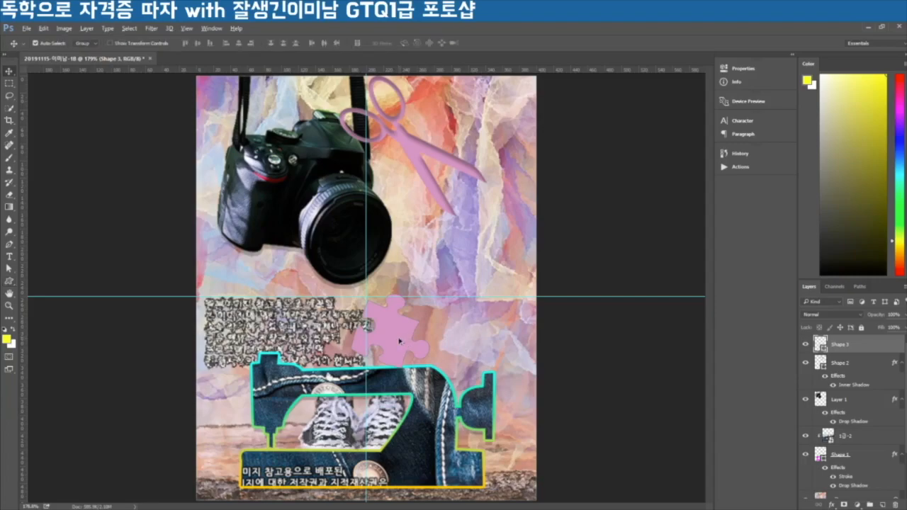
left_click_drag(399, 339, 466, 335)
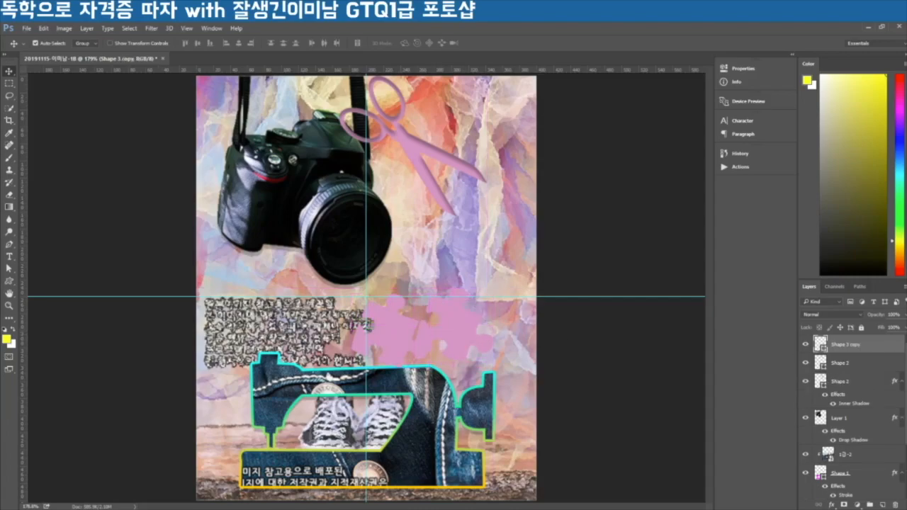
left_click(9, 281)
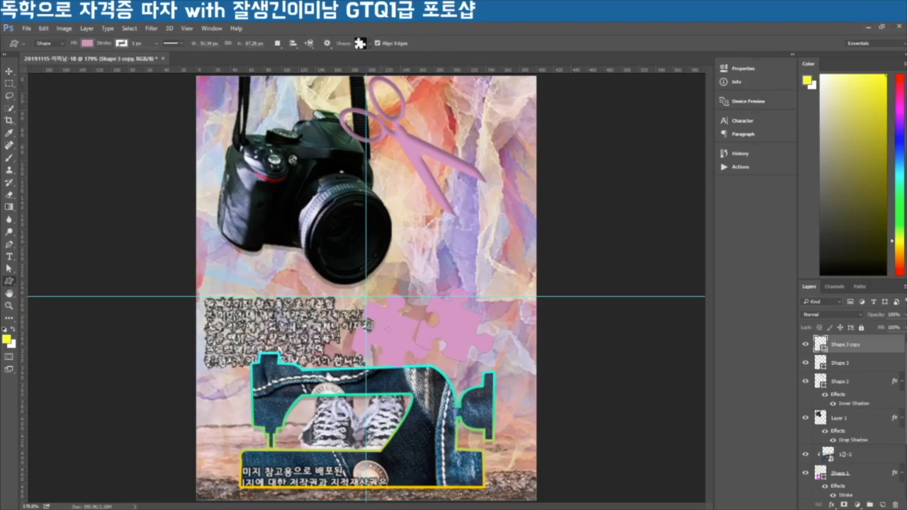
left_click(88, 44)
left_click(131, 62)
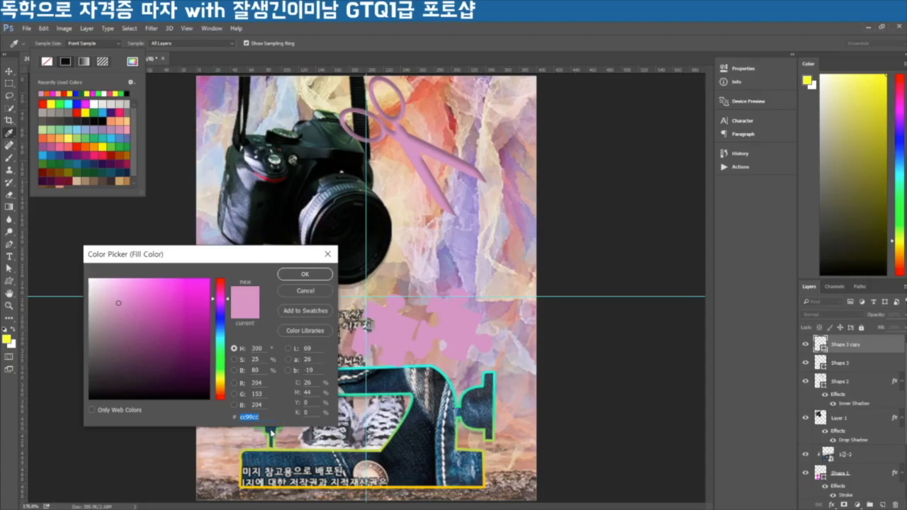
type("66339")
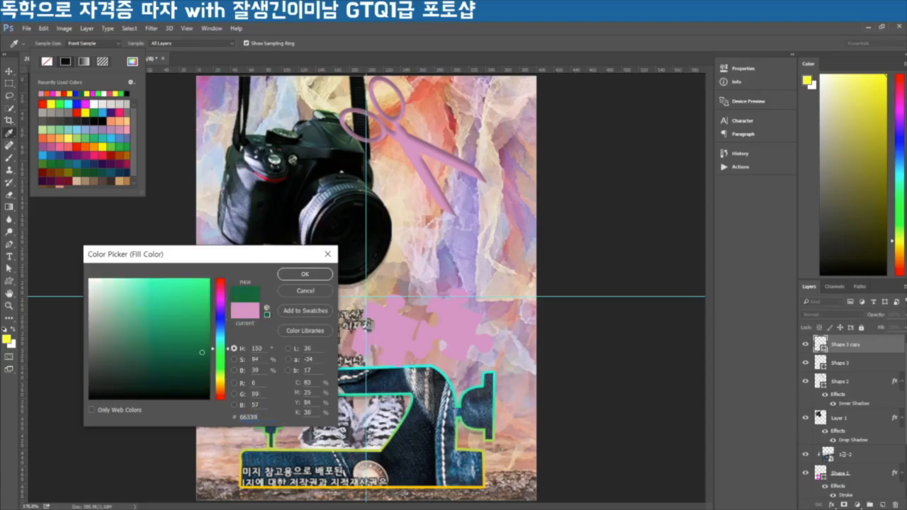
type("9")
key("Return")
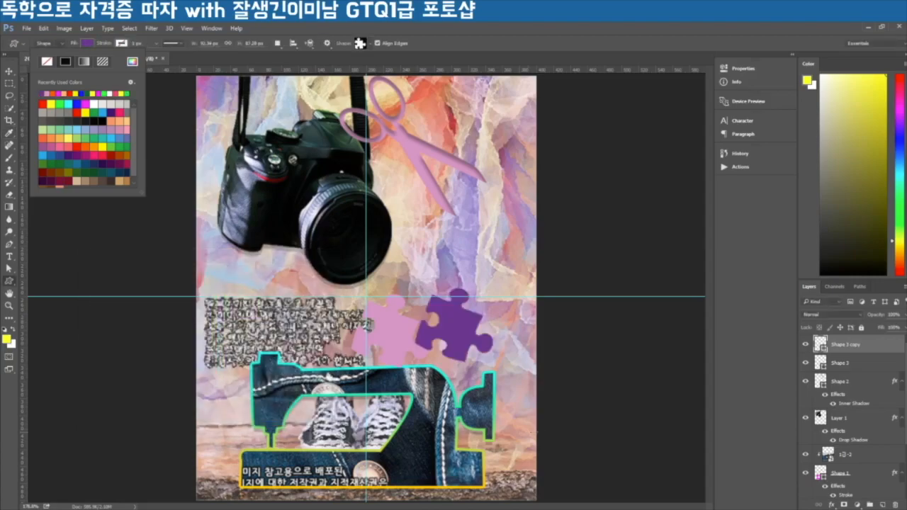
key("ctrl+t")
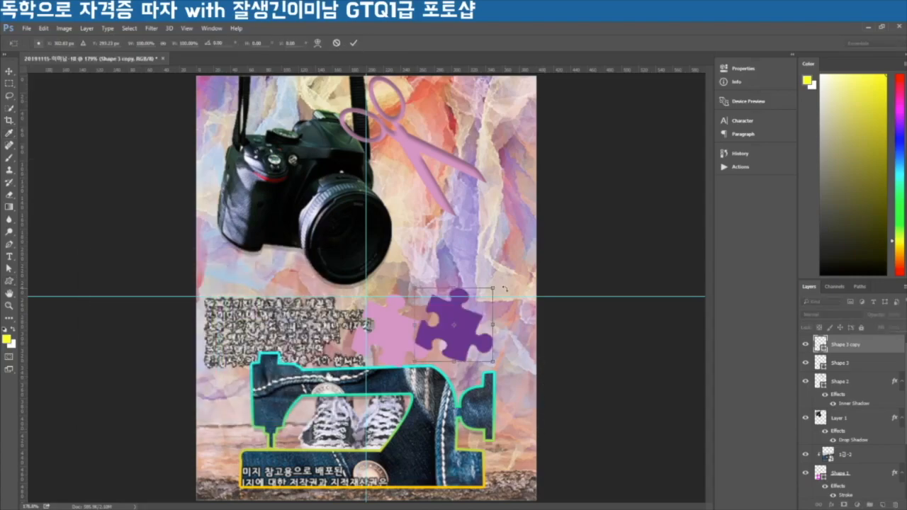
Enlarge, rotate and nudge the purple puzzle piece to overlap the pink one, then commit
left_click_drag(493, 287, 524, 221)
left_click_drag(486, 326, 468, 352)
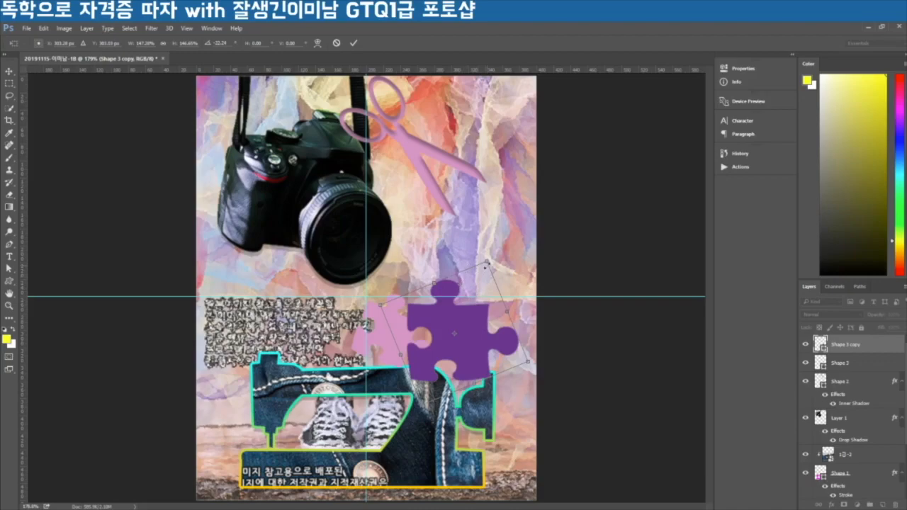
mouse_move(492, 261)
left_mouse_down()
mouse_move(496, 250)
mouse_move(483, 257)
left_mouse_up()
left_click_drag(470, 330, 475, 342)
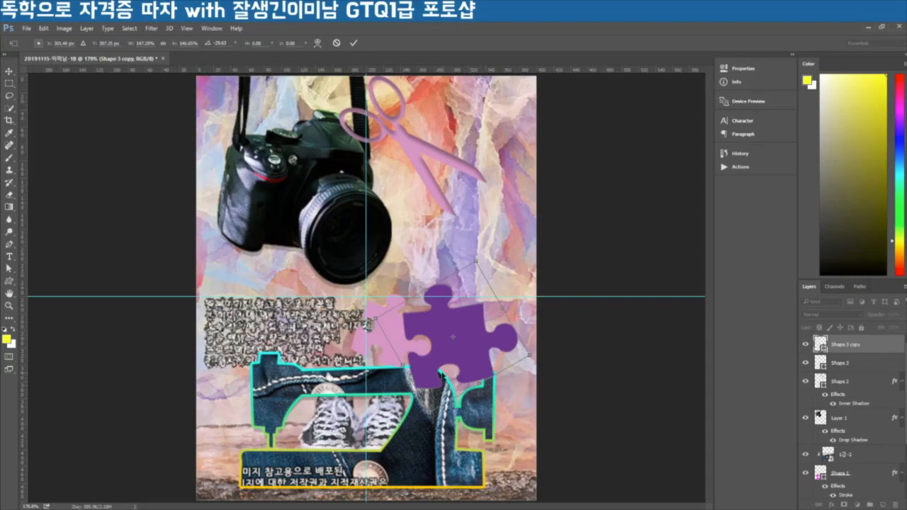
left_click_drag(477, 352, 474, 354)
left_click(355, 44)
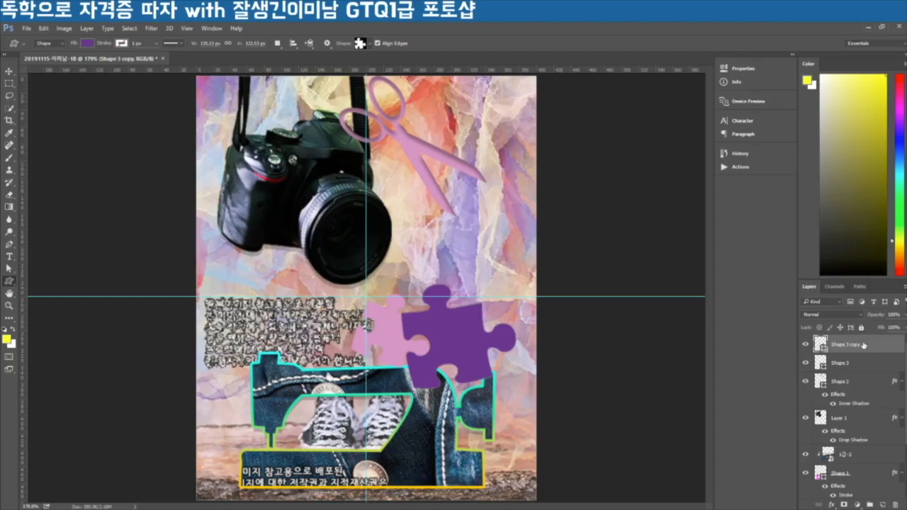
left_click(805, 383)
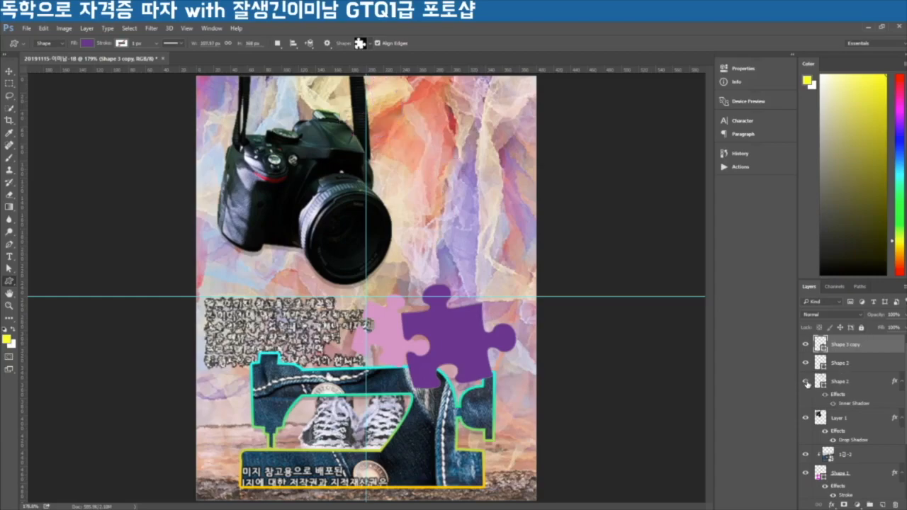
left_click(806, 382)
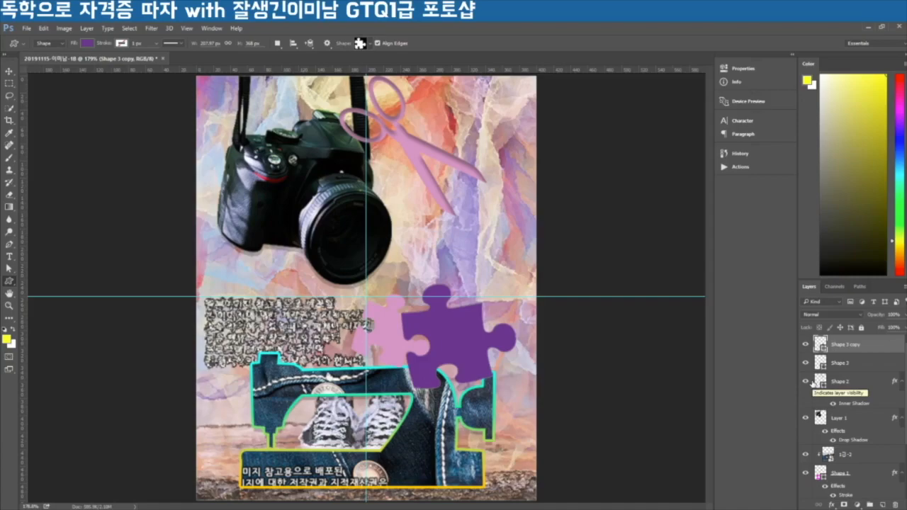
scroll(850, 474, "down", 3)
scroll(850, 479, "up", 1)
left_click_drag(837, 437, 855, 340)
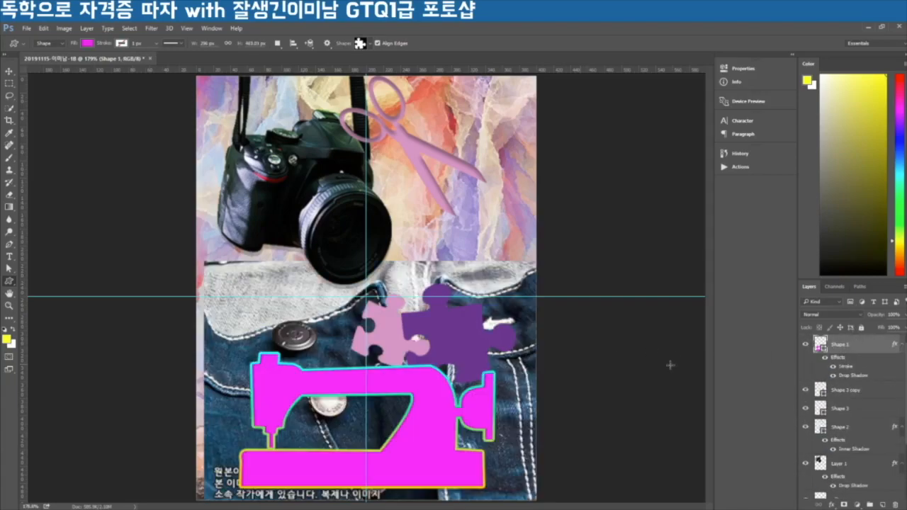
key("ctrl+z")
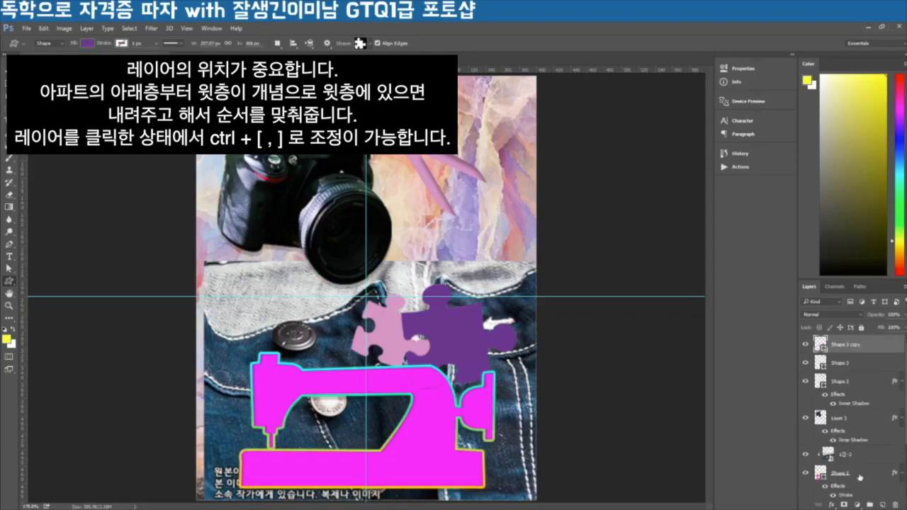
left_click(847, 479)
left_click_drag(843, 481, 855, 378)
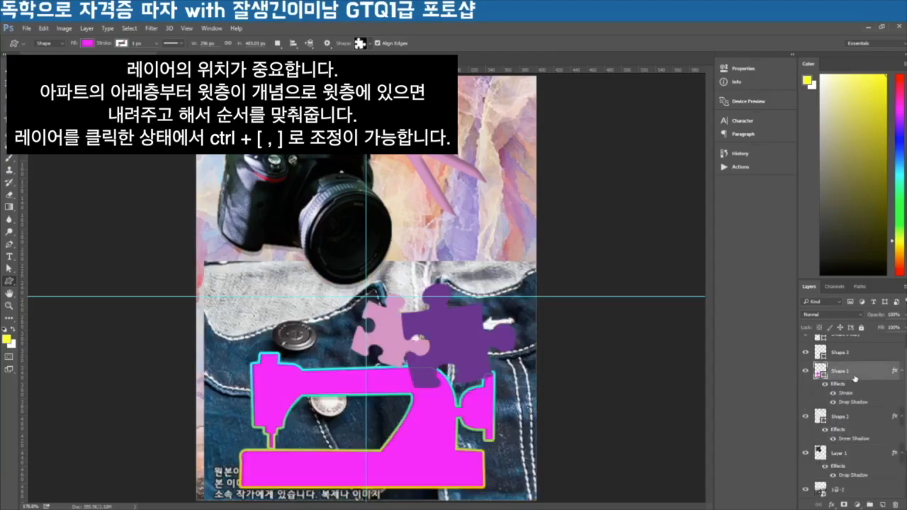
key("ctrl+z")
left_click(860, 470)
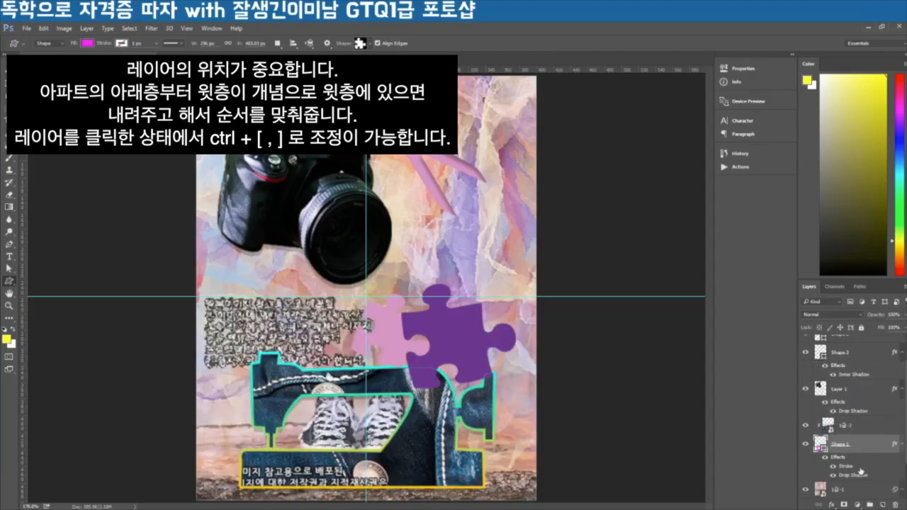
scroll(860, 469, "up", 1)
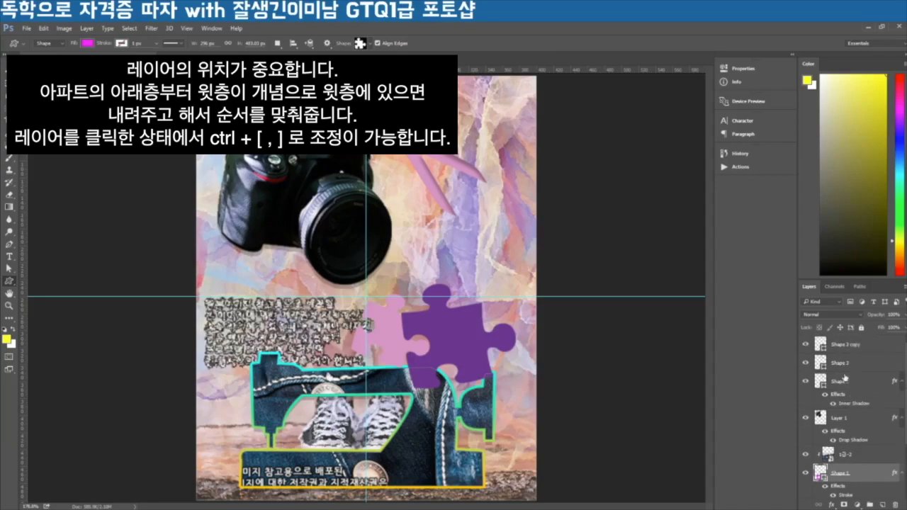
left_click(859, 346)
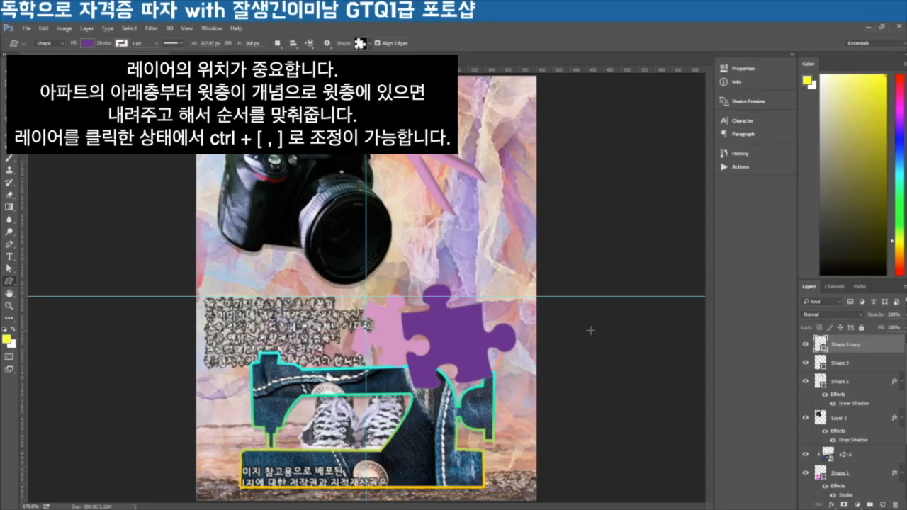
left_click(862, 363, "shift")
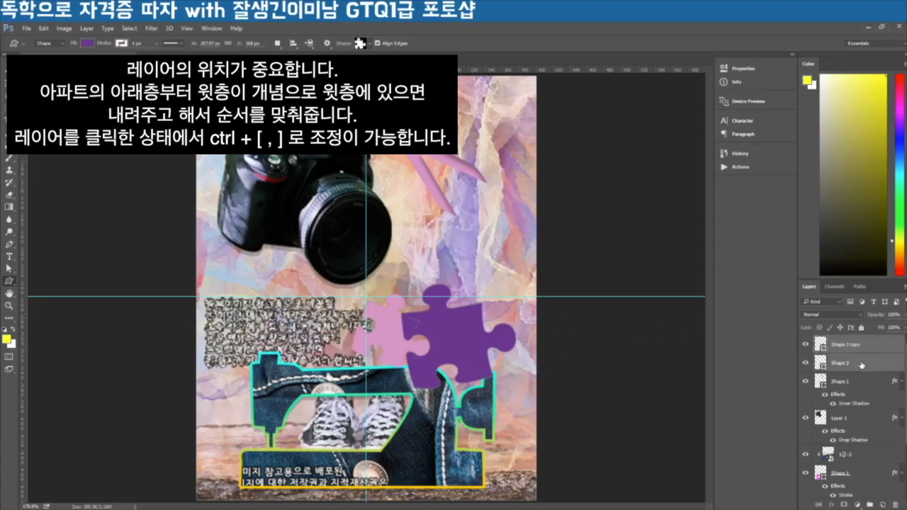
Apply an Outer Glow to the pink puzzle piece's Shape 3 layer
left_click(833, 505)
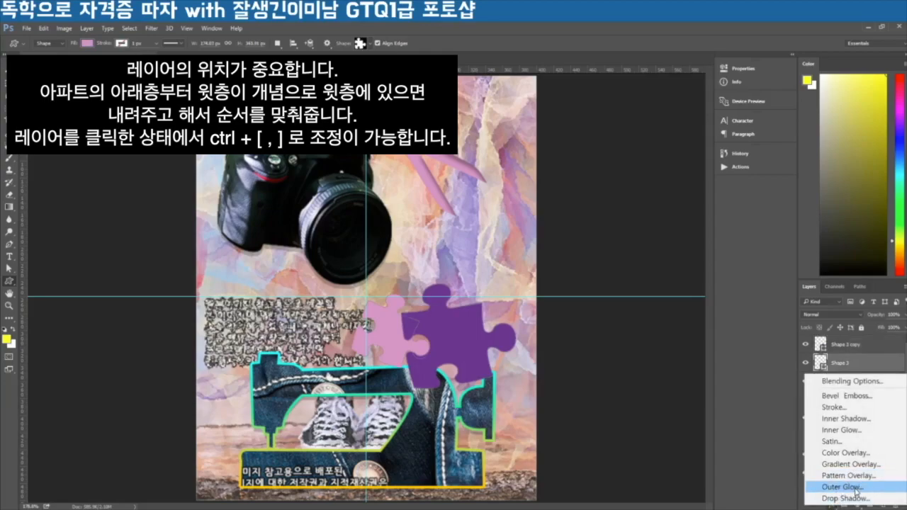
left_click(855, 490)
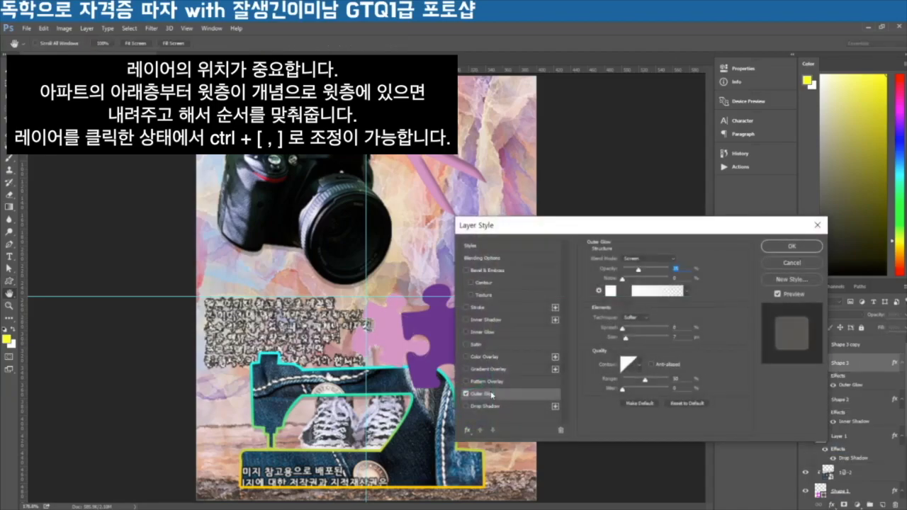
left_click(791, 246)
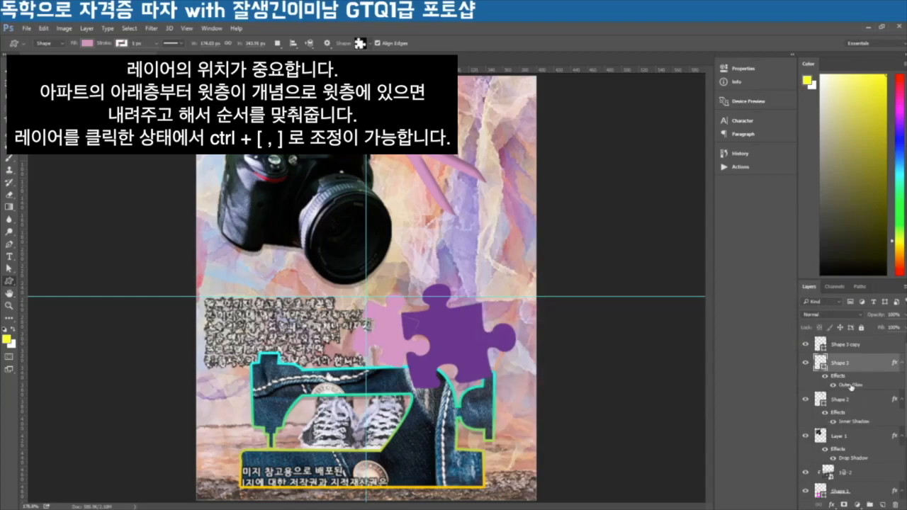
Add the same Outer Glow to the purple Shape 3 copy layer
left_click(845, 345)
left_click_drag(853, 385, 856, 345)
left_click(855, 345)
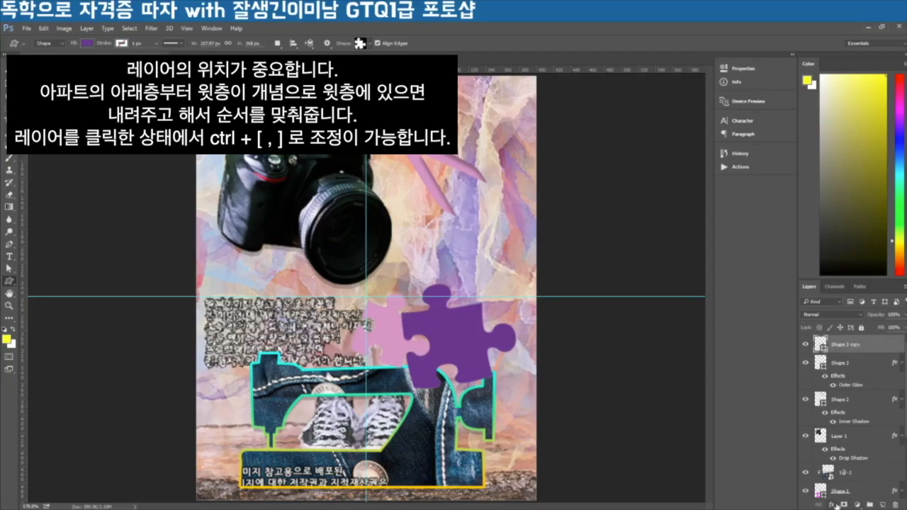
left_click(833, 505)
left_click(836, 488)
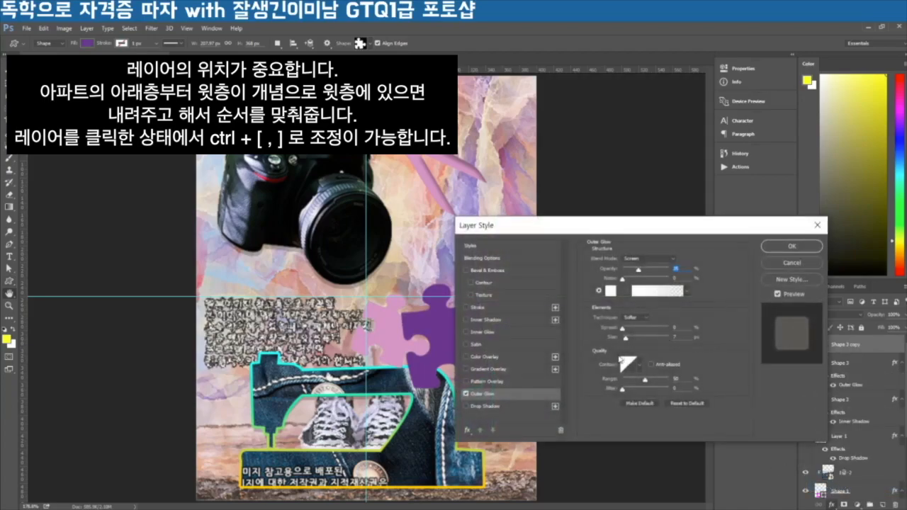
left_click(784, 248)
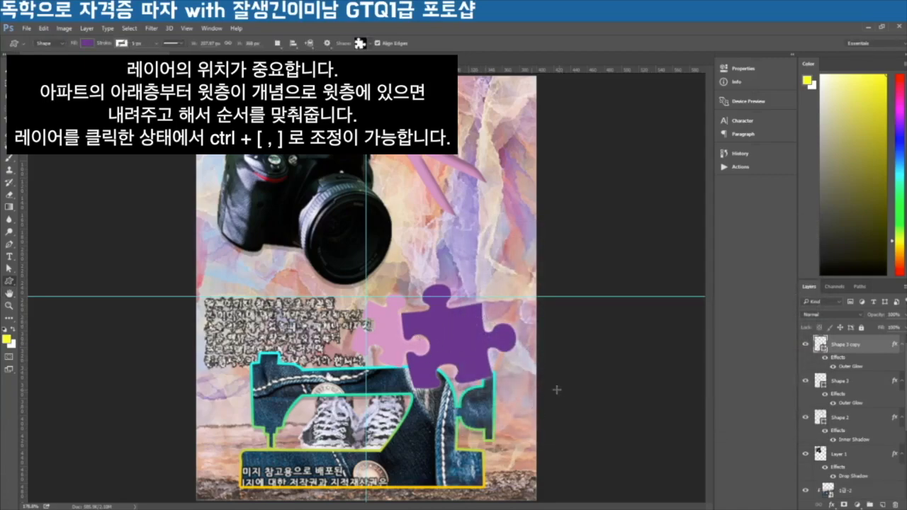
Send the purple piece's layer down three levels with Ctrl+[ until it is below Shape 1
left_click(807, 345)
left_click(807, 345)
key("ctrl+bracketleft")
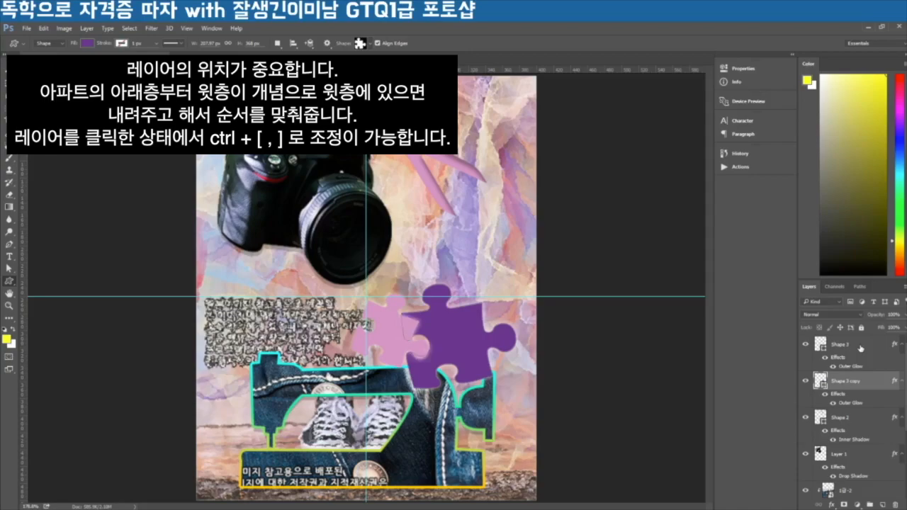
key("ctrl+bracketleft")
key("ctrl+bracketleft")
key("ctrl+bracketleft")
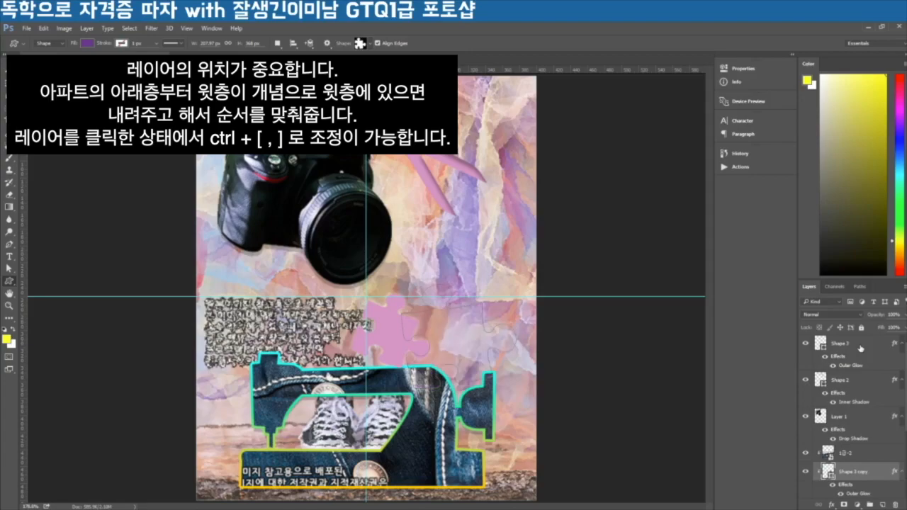
key("ctrl+bracketleft")
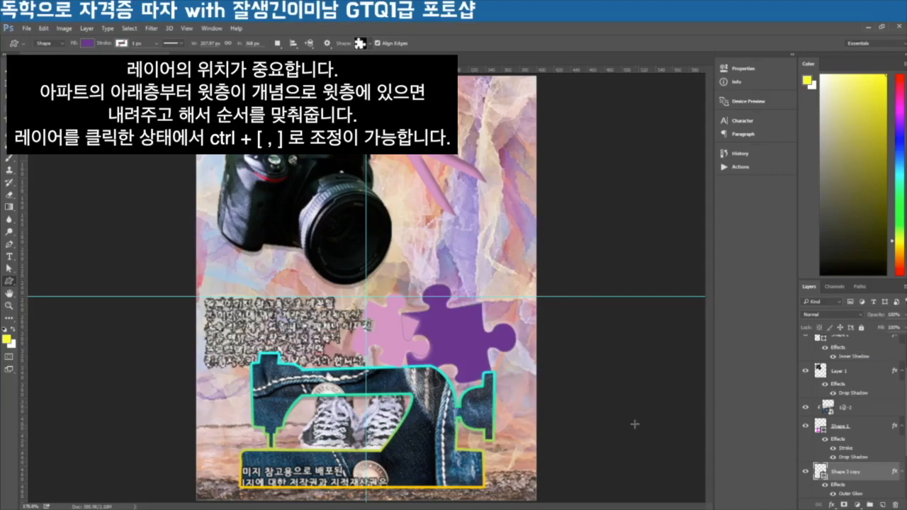
key("v")
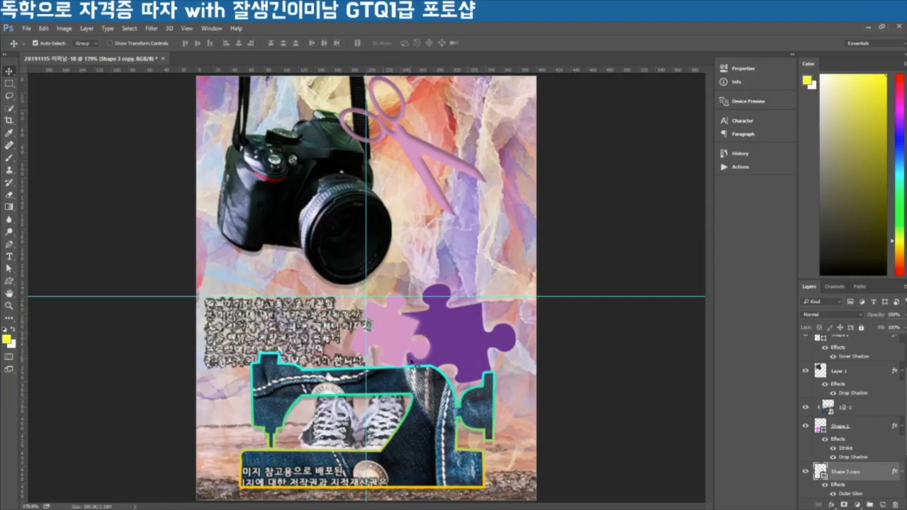
Identify and select the scissors shape's layer
left_click(606, 423)
scroll(850, 446, "down", 3)
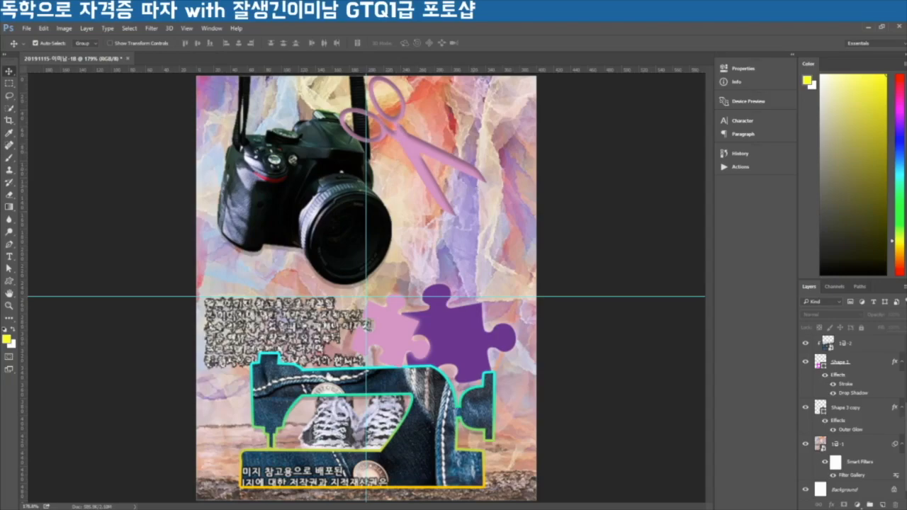
scroll(849, 411, "up", 3)
left_click(805, 383)
left_click(805, 383)
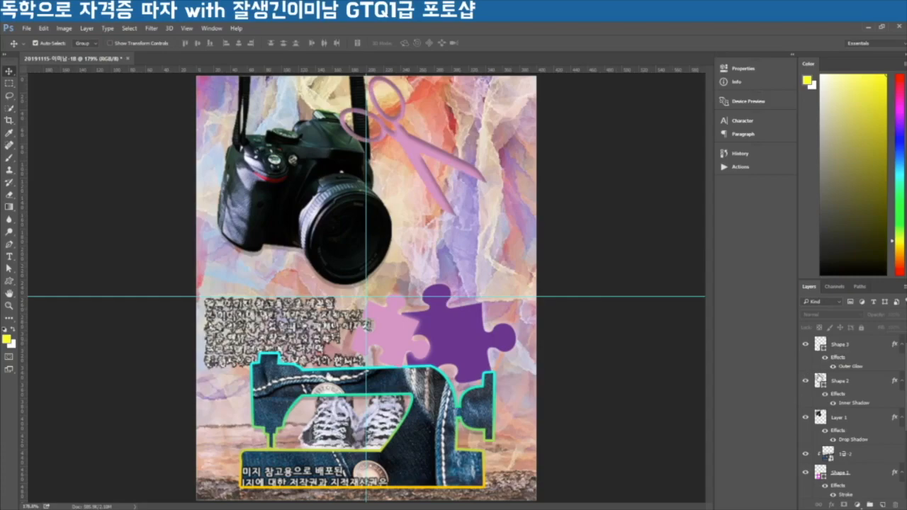
left_click(830, 377)
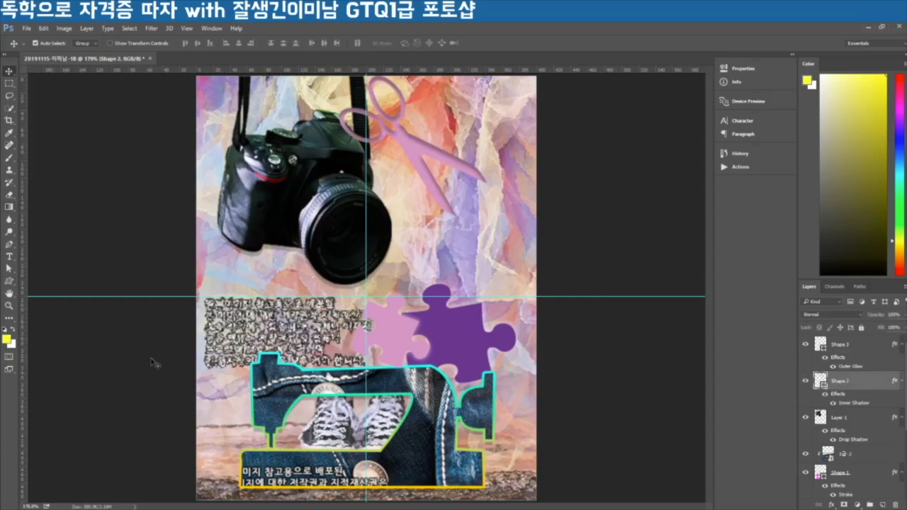
Refill the scissors shape with orange #ff6600, then select the Shape 3 layer
left_click(12, 282)
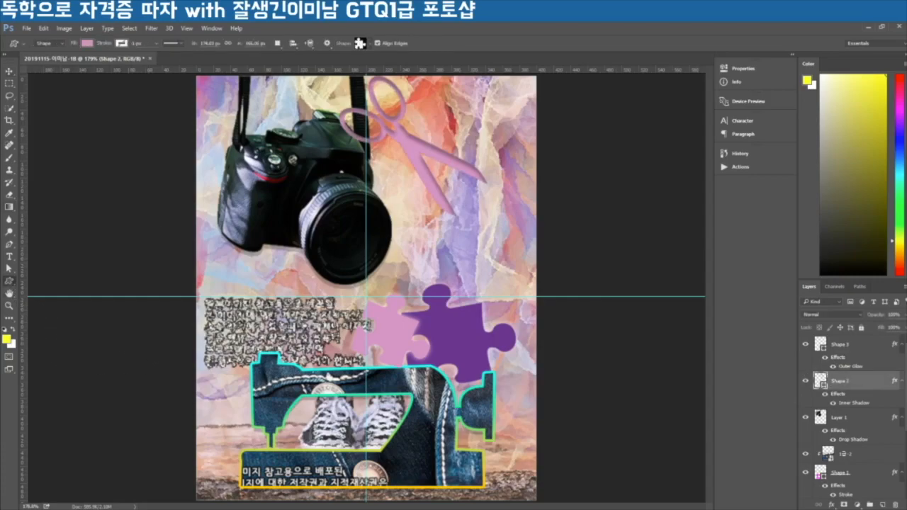
left_click(86, 44)
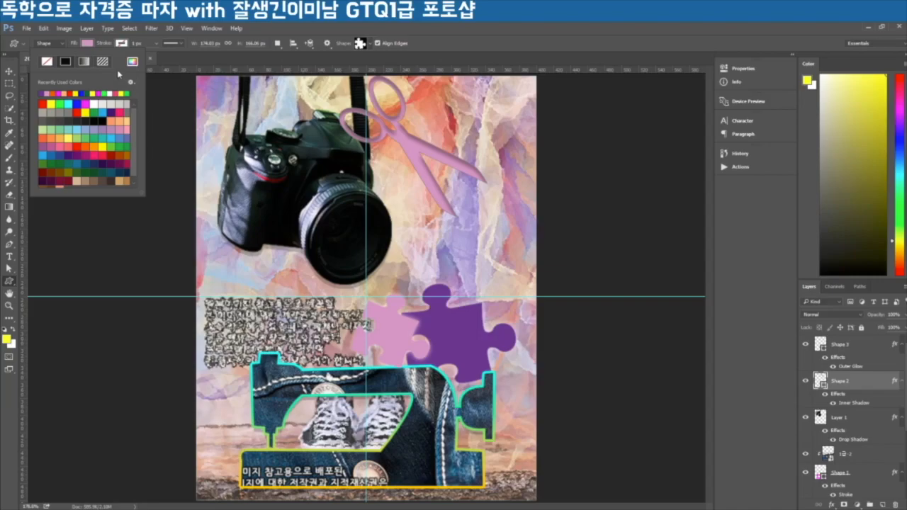
left_click(131, 62)
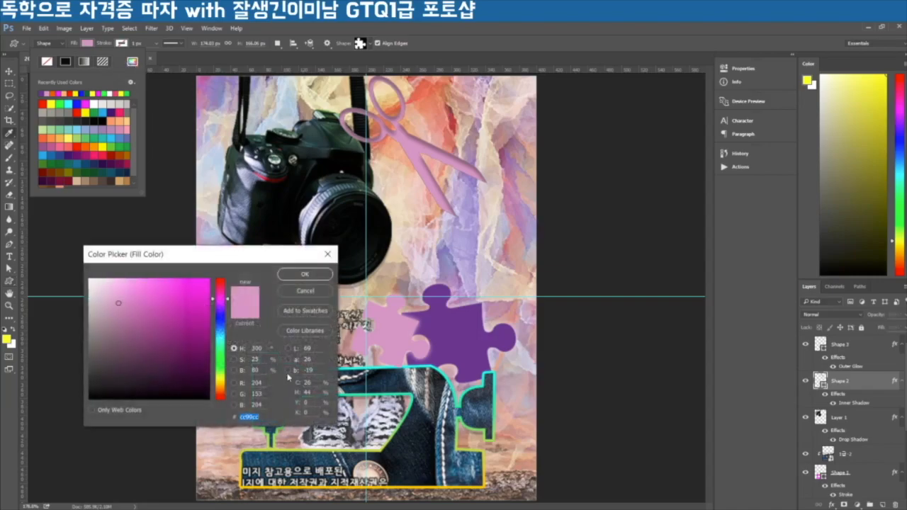
type("ff6600")
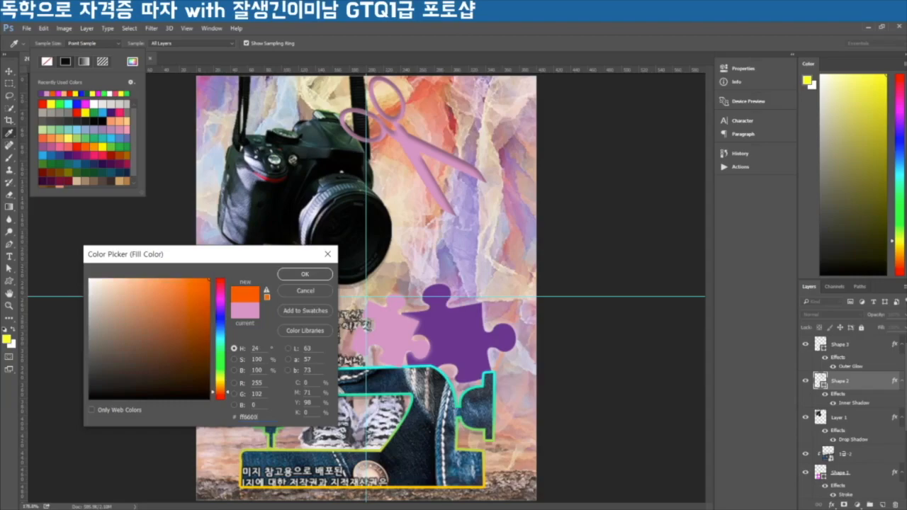
key("Return")
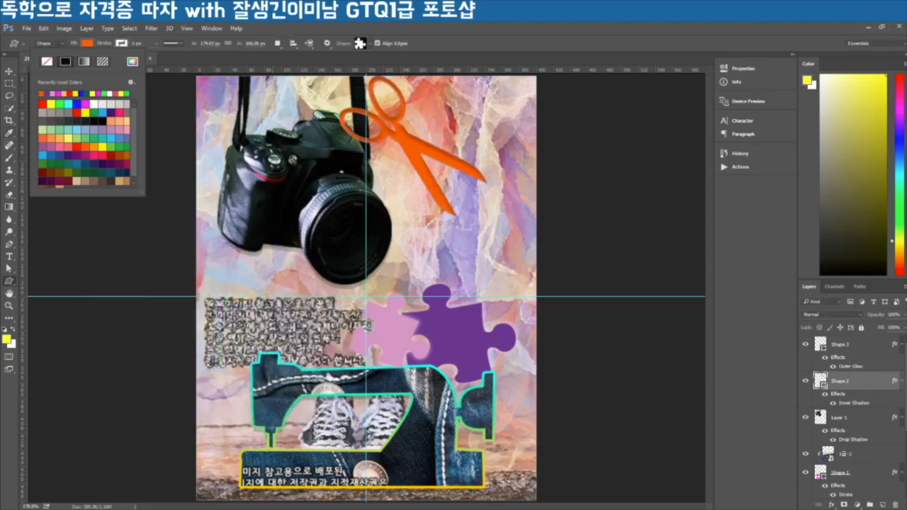
key("Escape")
key("v")
left_click(600, 379)
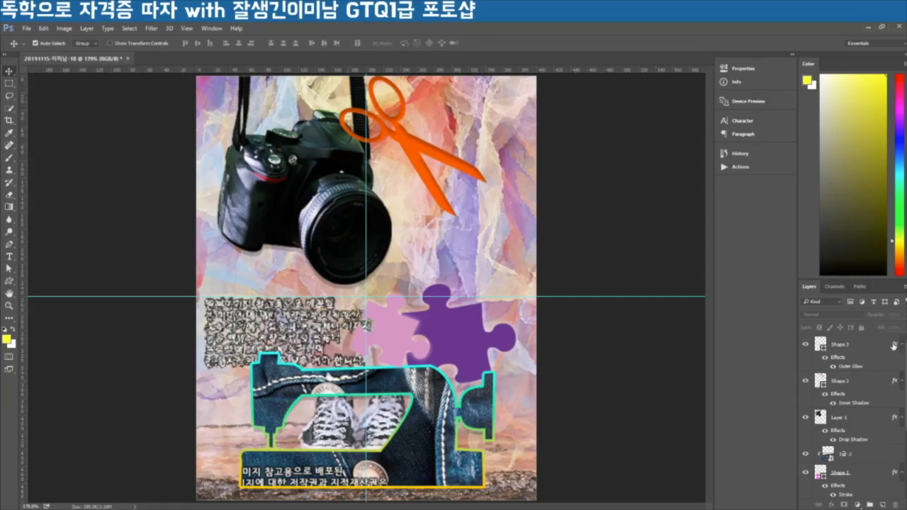
left_click(845, 348)
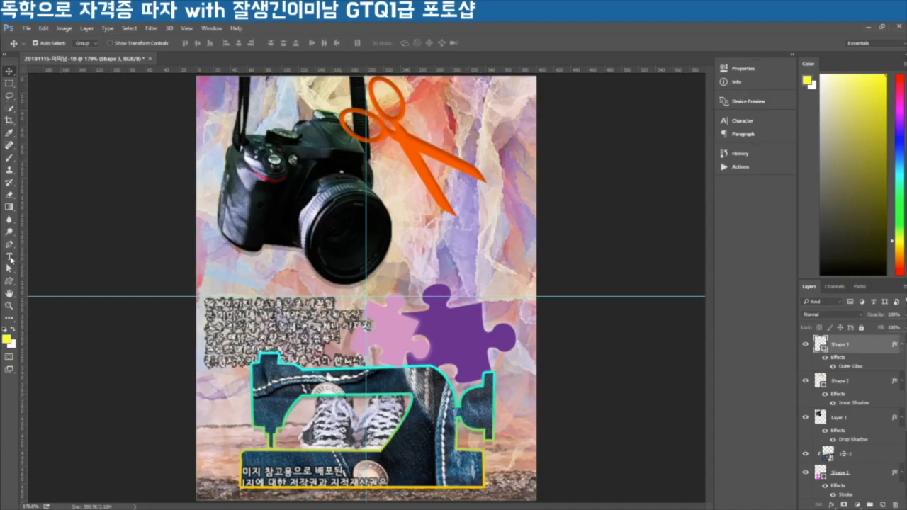
Choose the Horizontal Type tool with the Arial Regular font
left_click(10, 257)
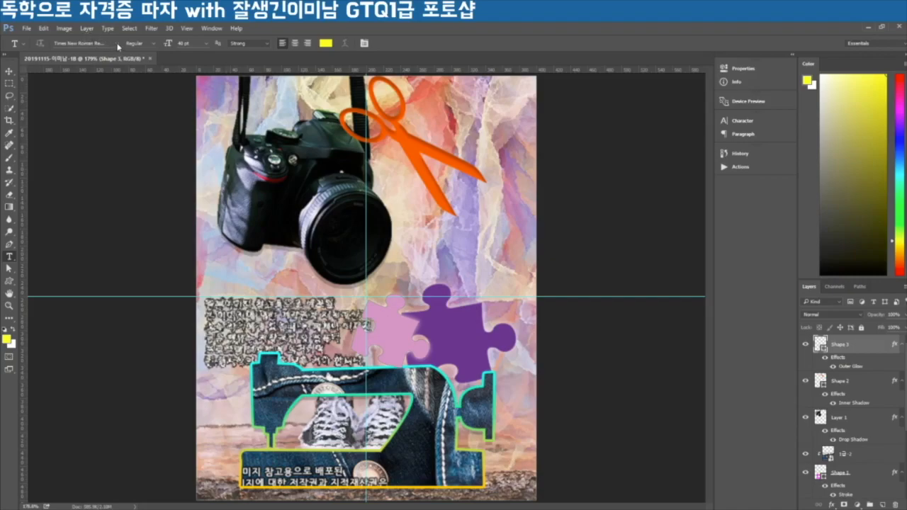
left_click(97, 42)
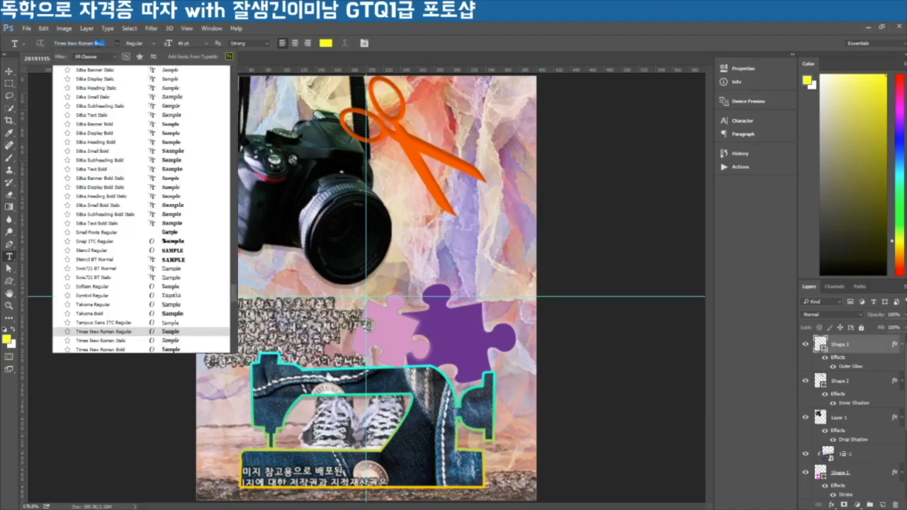
type("arial")
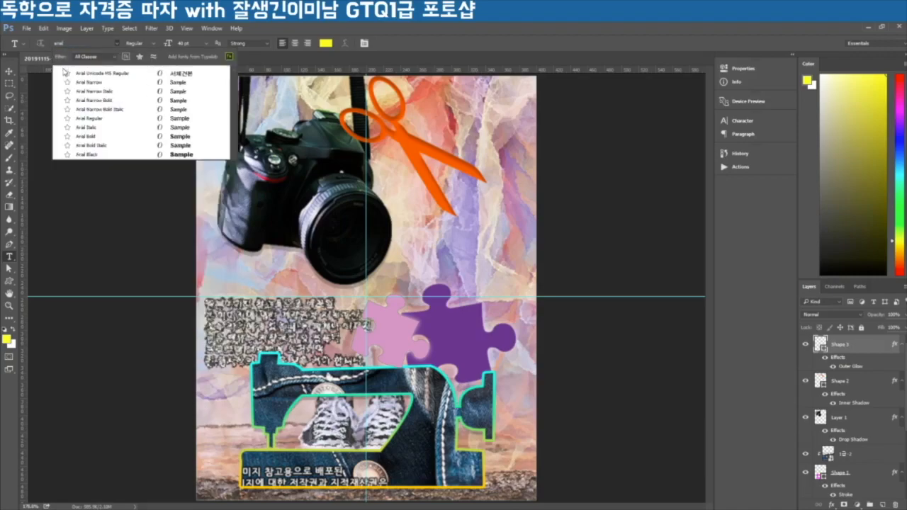
left_click(100, 119)
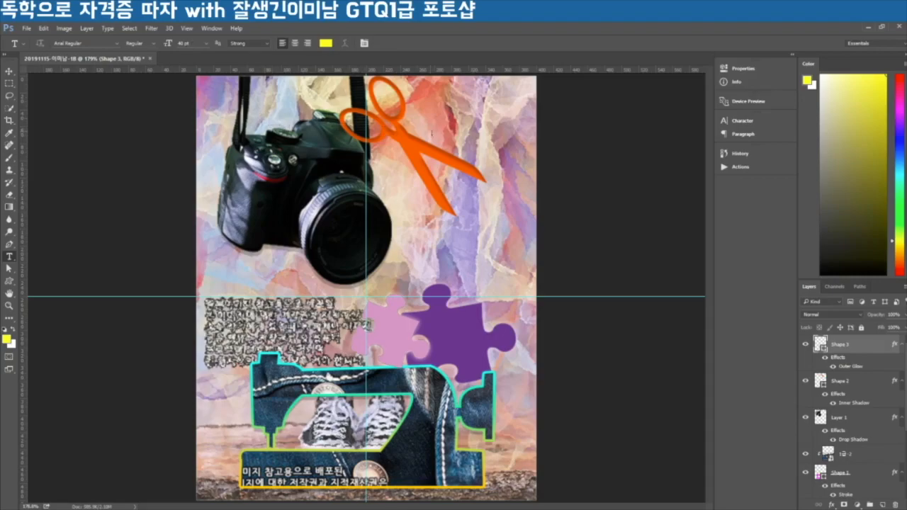
Type 'Fashion Design' beside the scissors and shift the title left and down
left_click(430, 131)
type("F")
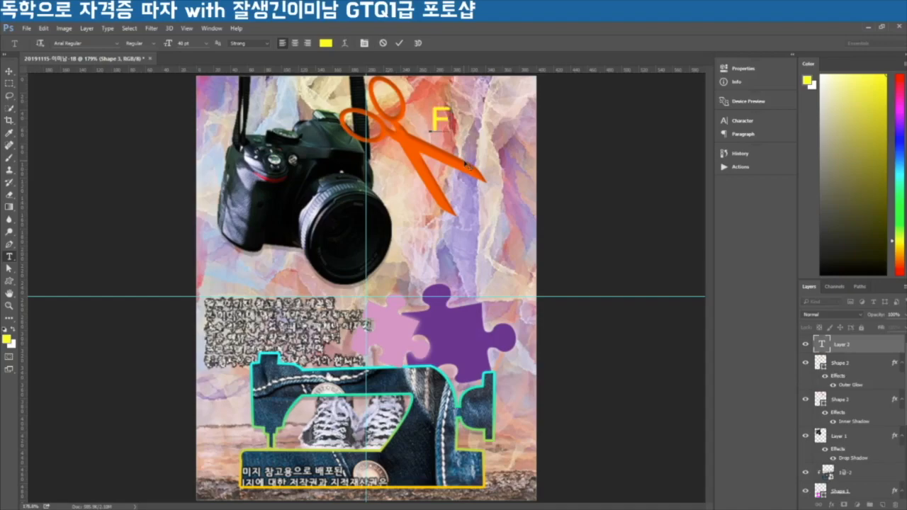
type("ashion ")
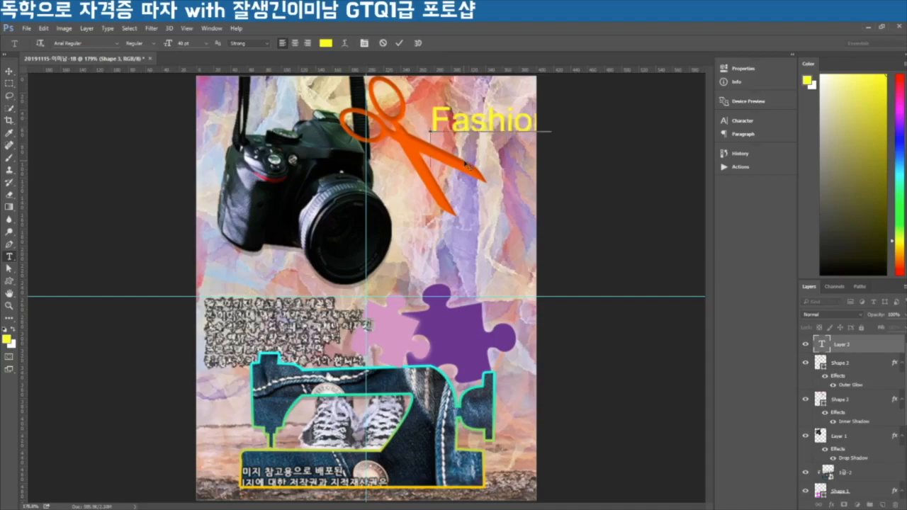
type("De")
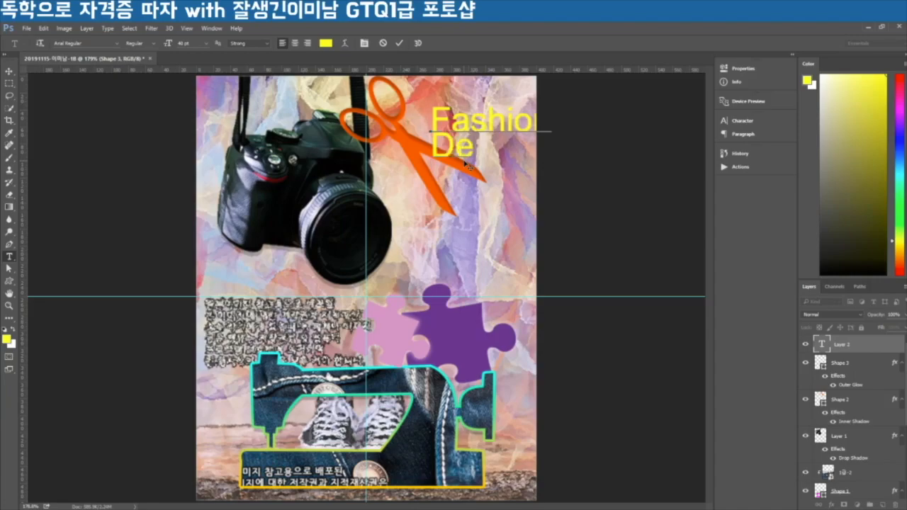
type("sign")
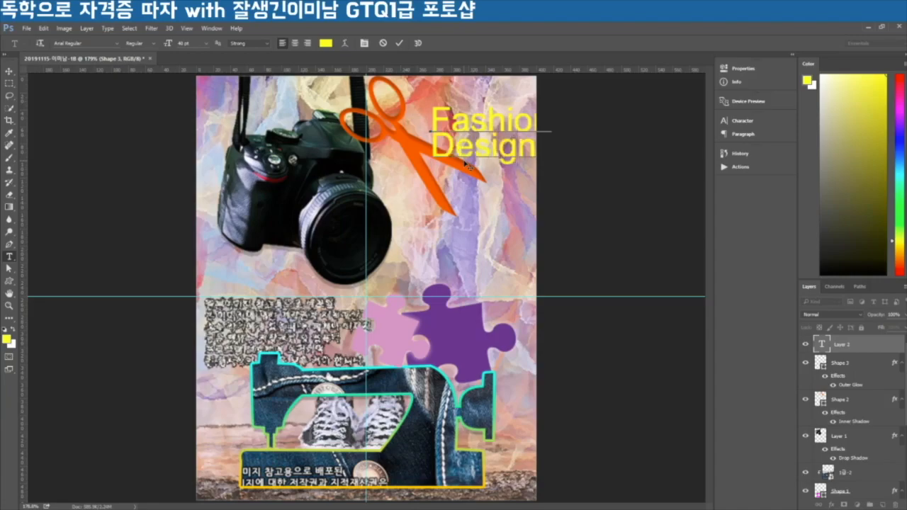
left_click(399, 43)
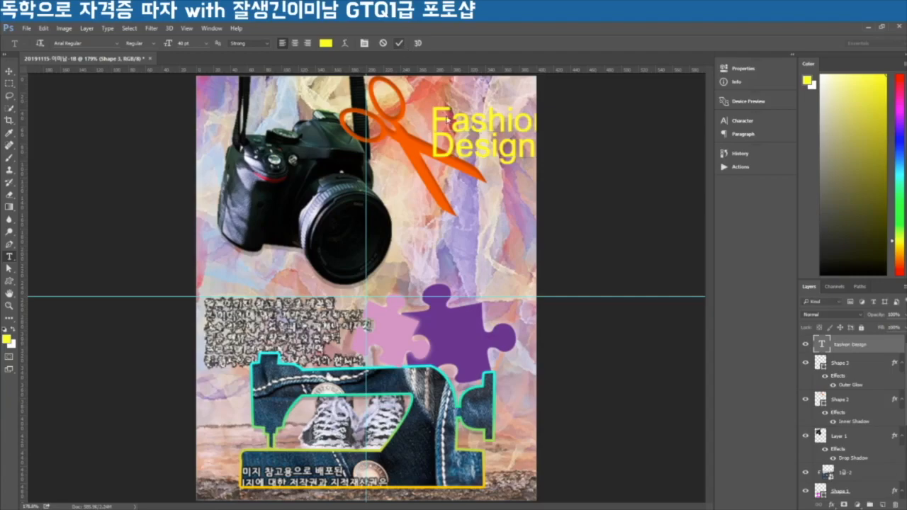
key("v")
left_click_drag(470, 124, 441, 148)
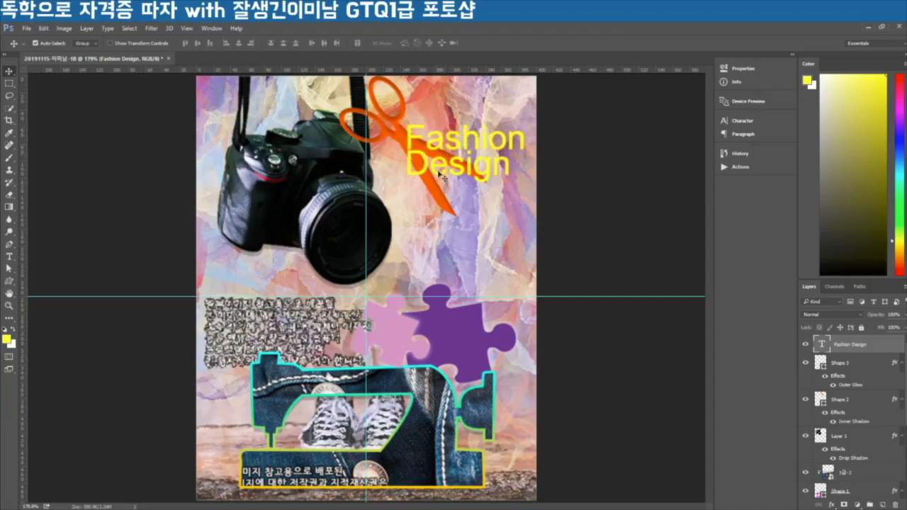
Set the title's leading to 48 pt in the Character panel
left_click(211, 28)
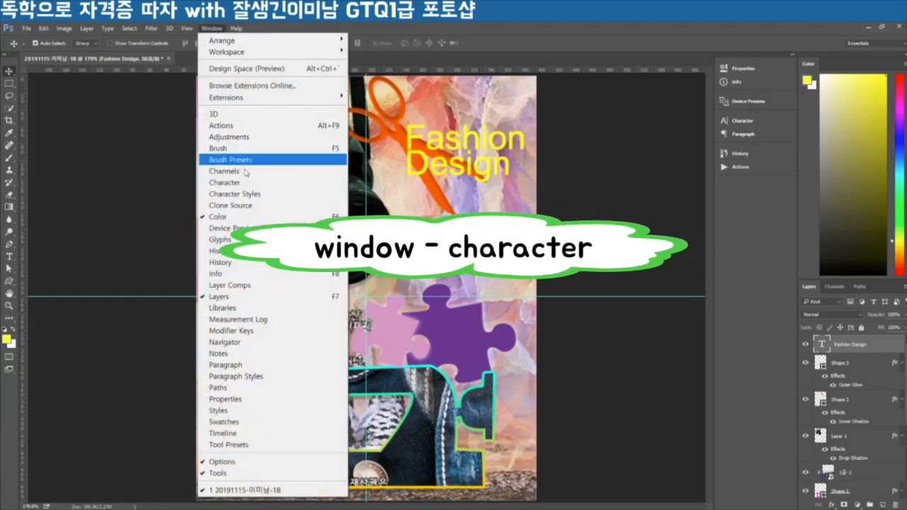
left_click(245, 186)
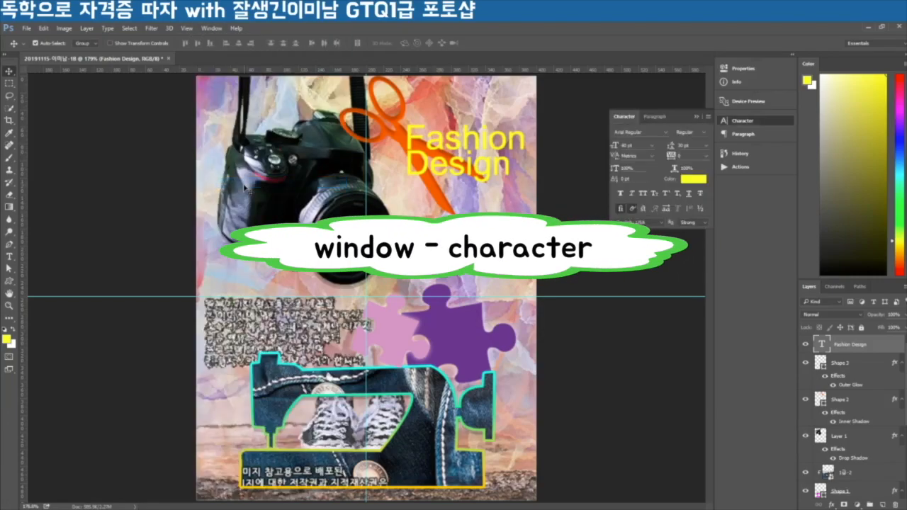
left_click(706, 149)
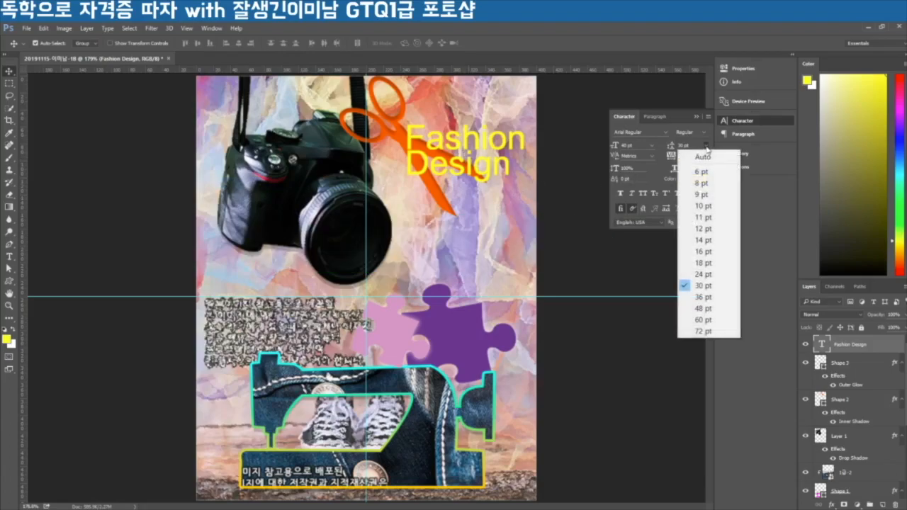
left_click(710, 306)
left_click(706, 147)
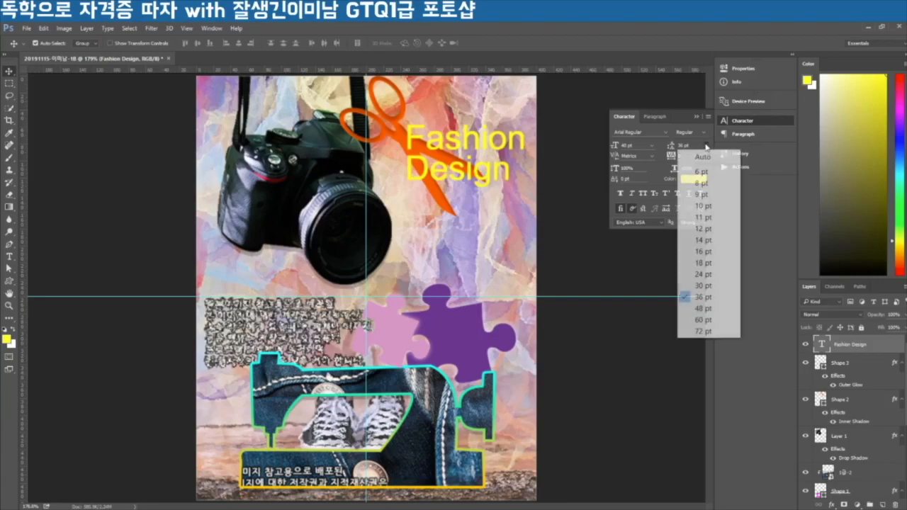
left_click(704, 309)
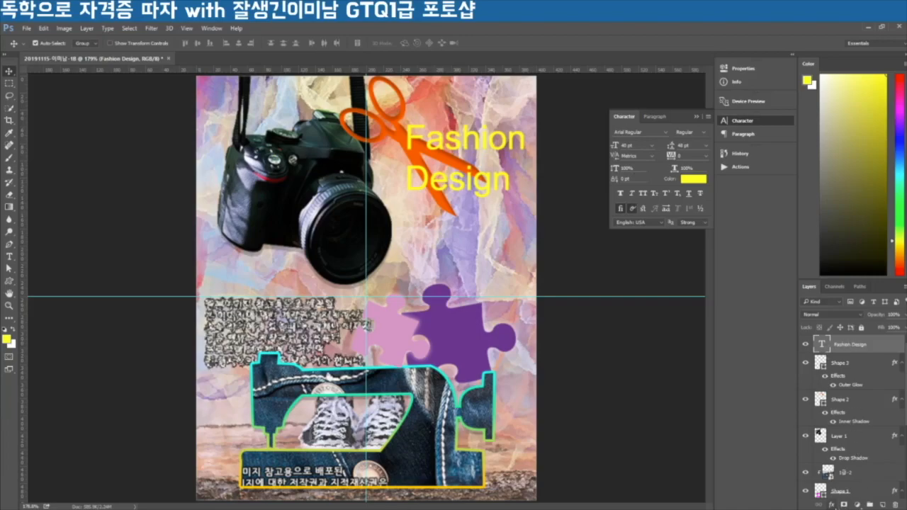
left_click(832, 504)
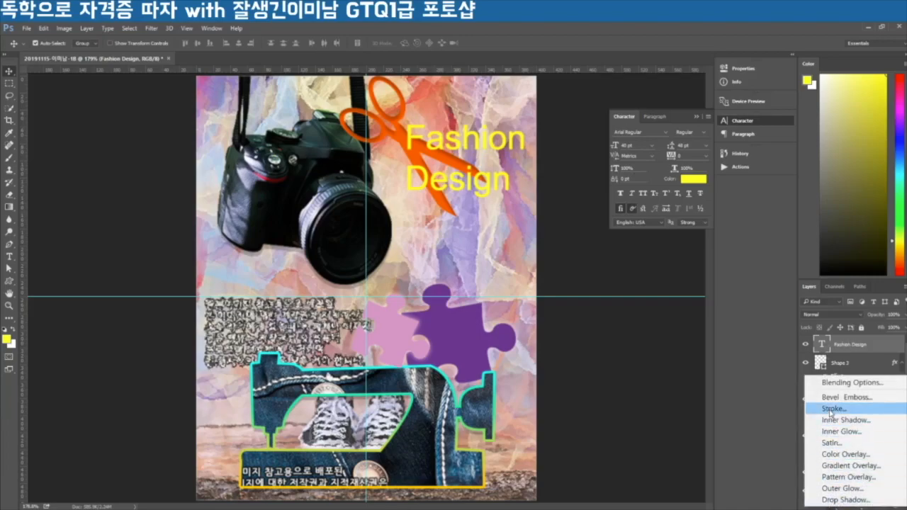
Add a Gradient Overlay to the title with stops #333399 and #ff9900
left_click(853, 466)
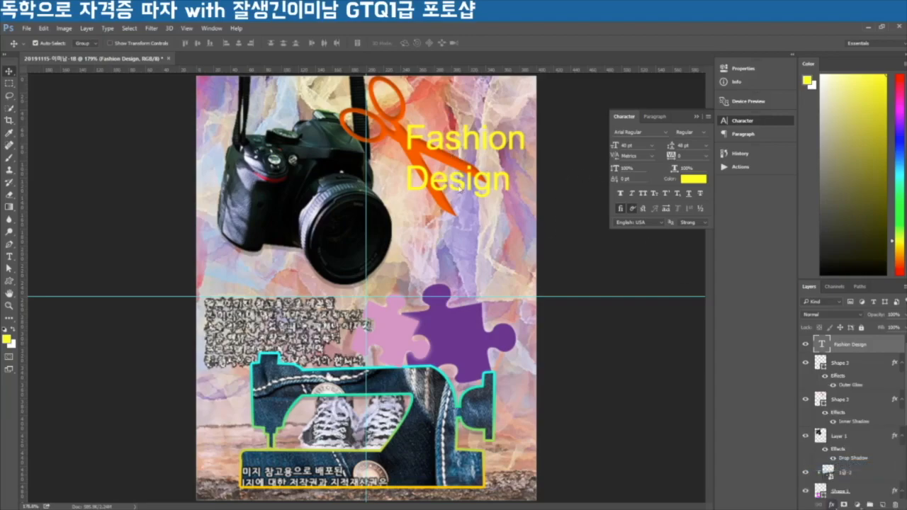
left_click_drag(691, 225, 413, 224)
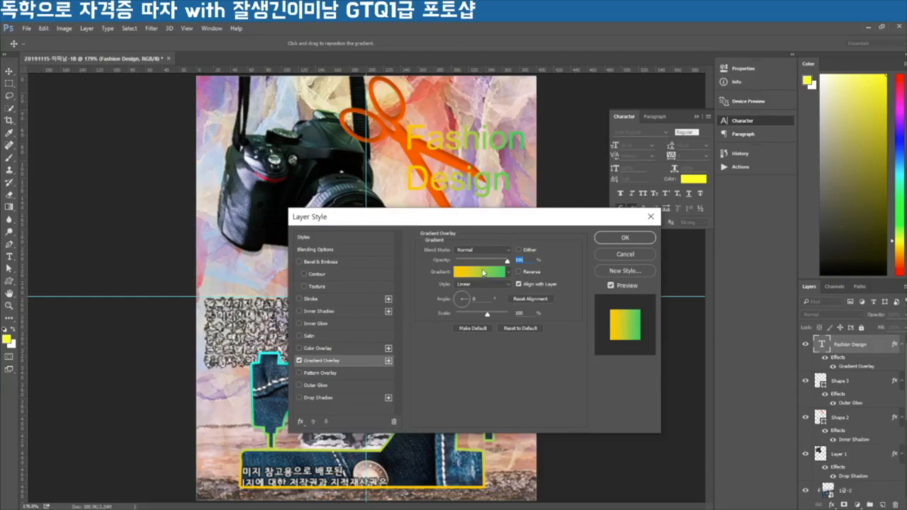
left_click(481, 273)
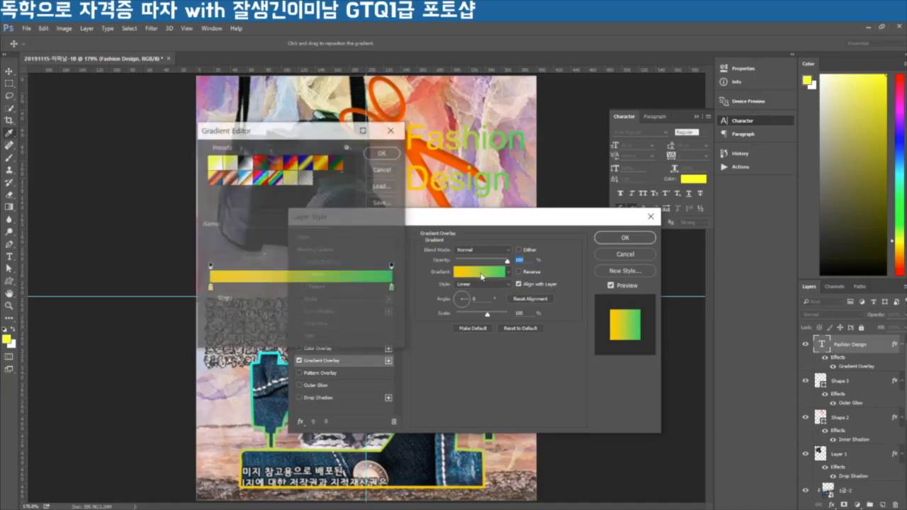
left_click(209, 288)
double_click(211, 291)
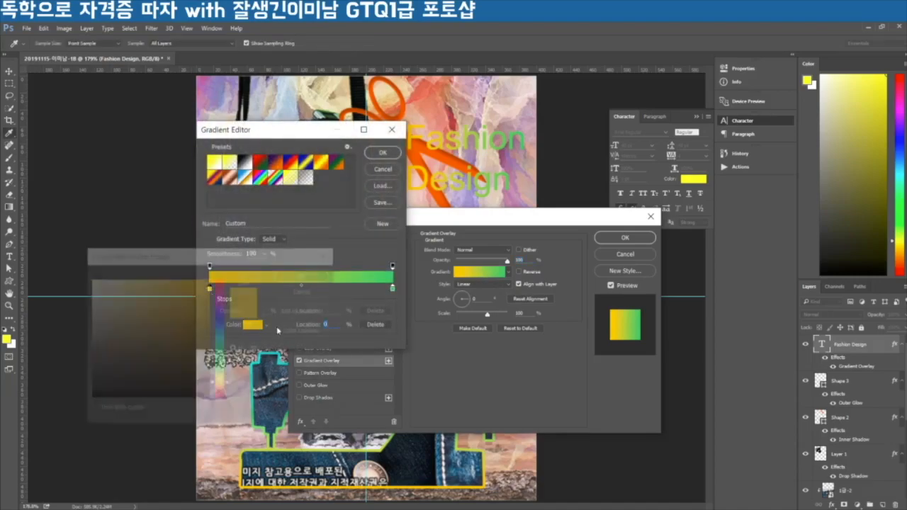
type("033339")
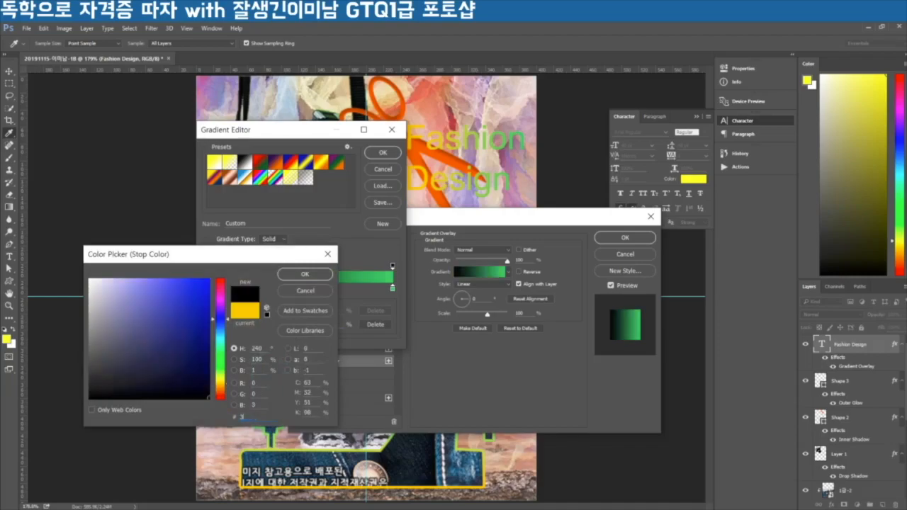
type("99")
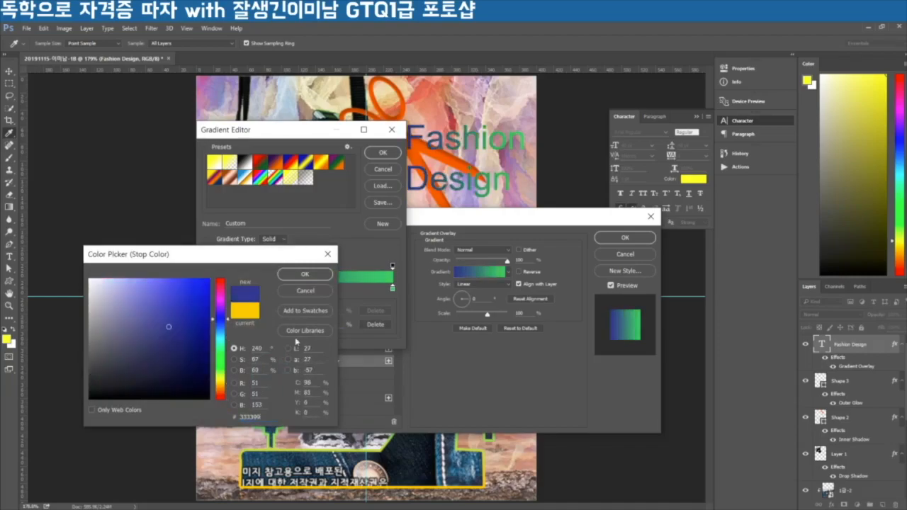
key("Return")
double_click(392, 289)
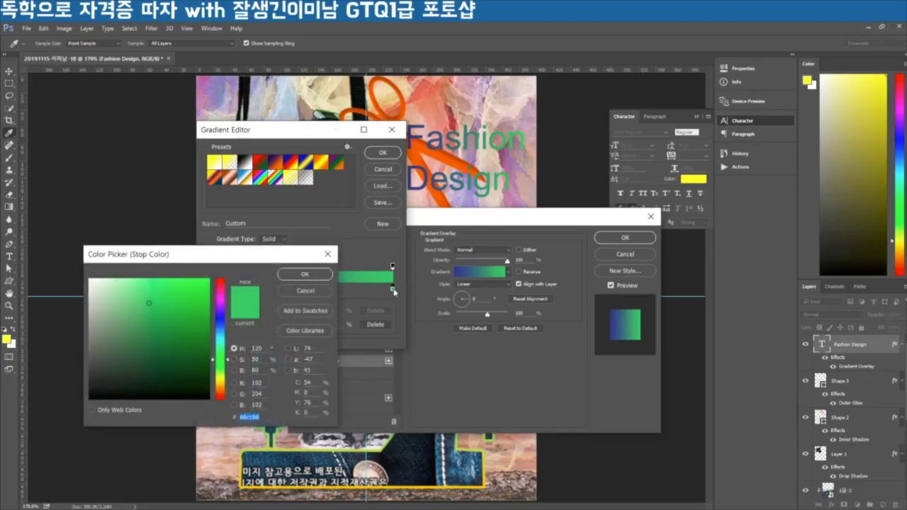
type("ff9900")
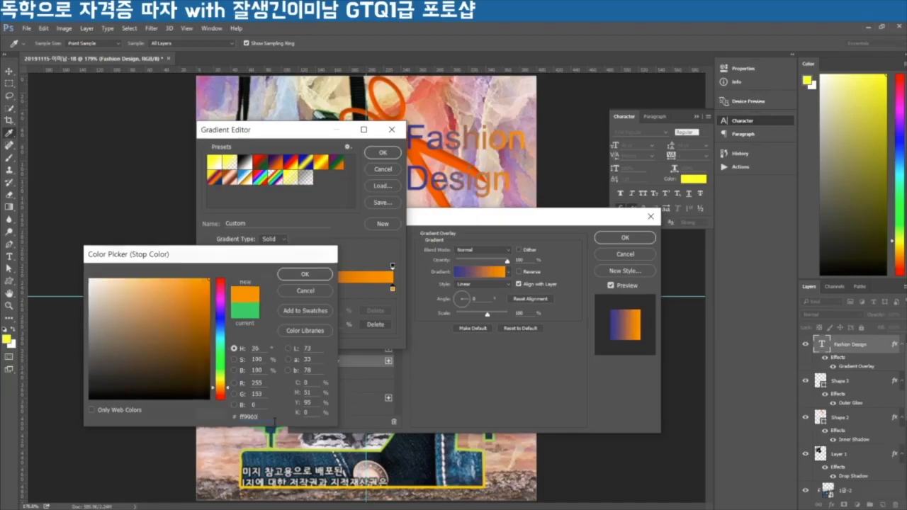
key("Return")
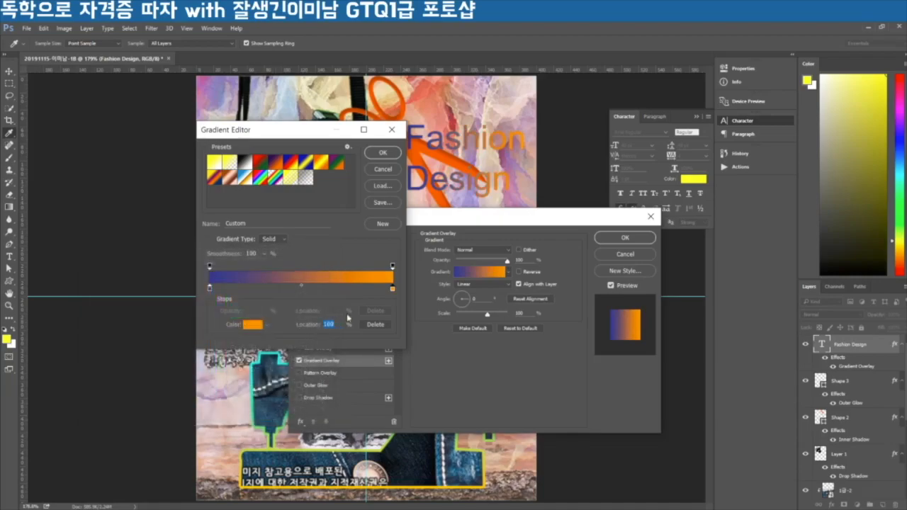
left_click(381, 154)
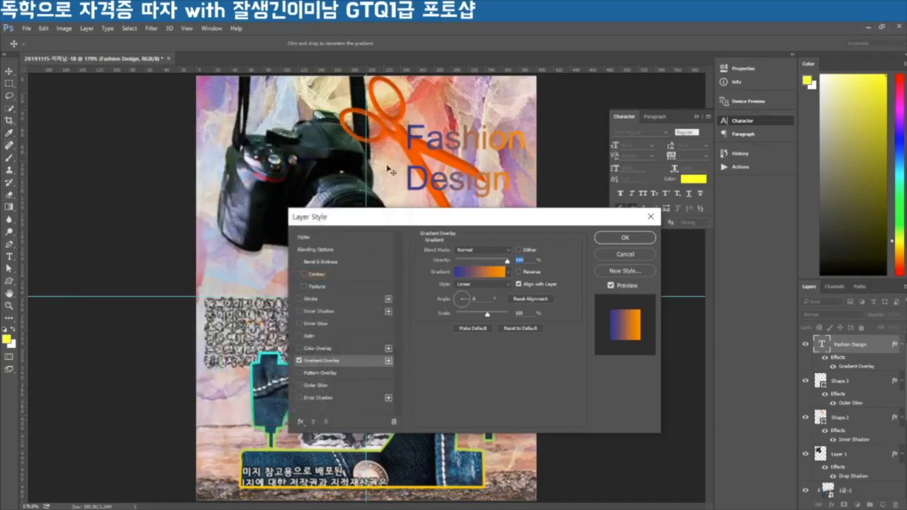
Set the gradient angle to 90° so orange sits at the top
left_click_drag(490, 224, 389, 238)
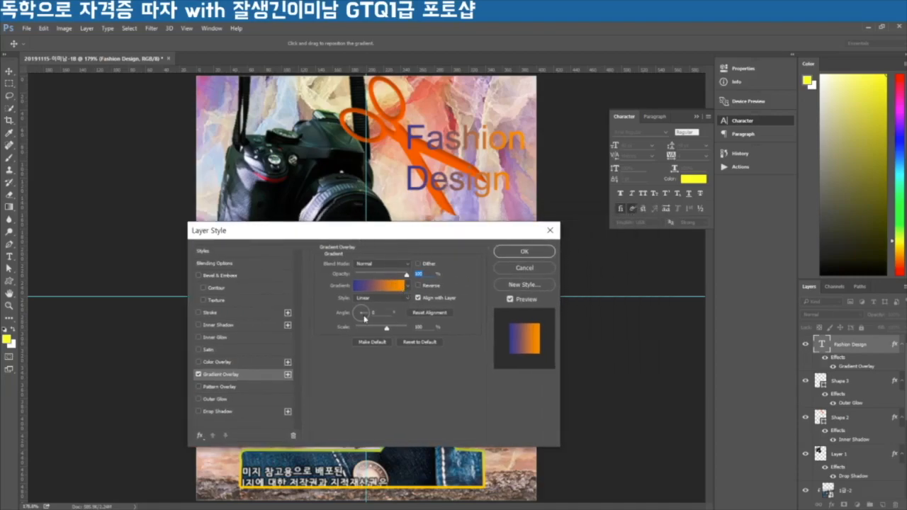
left_click_drag(367, 314, 362, 327)
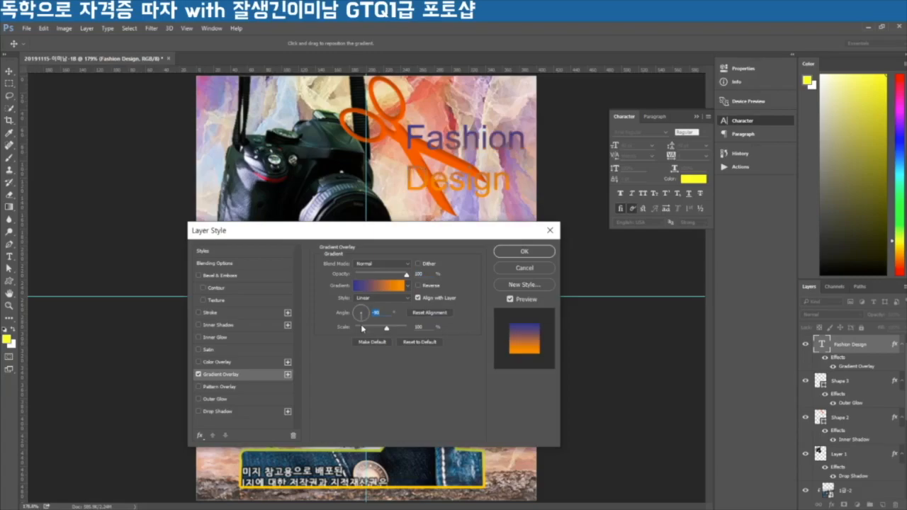
left_click_drag(362, 318, 363, 297)
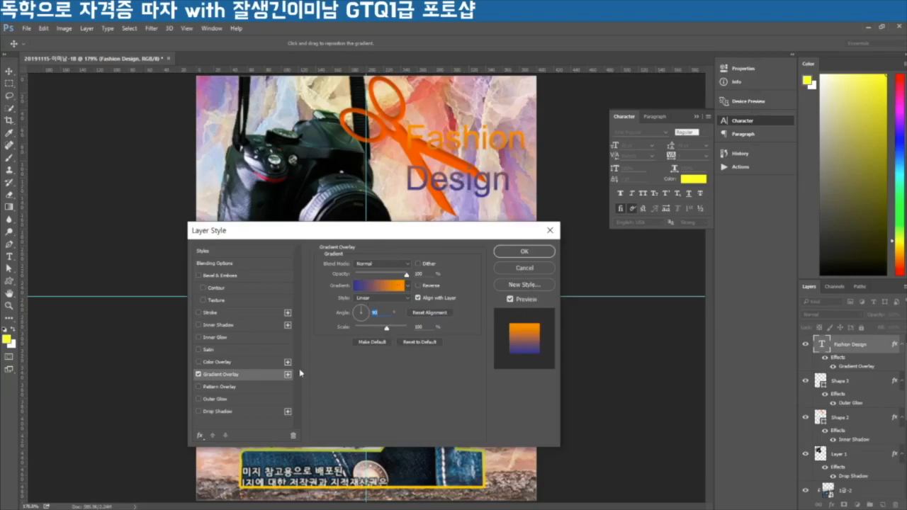
Add a solid-color #ffffcc stroke to the title, kept at Outside position
left_click(216, 314)
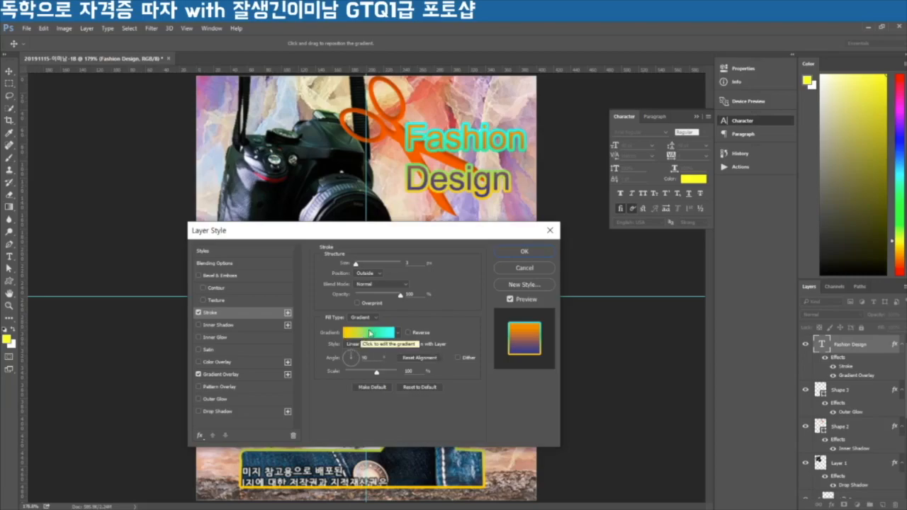
left_click(374, 318)
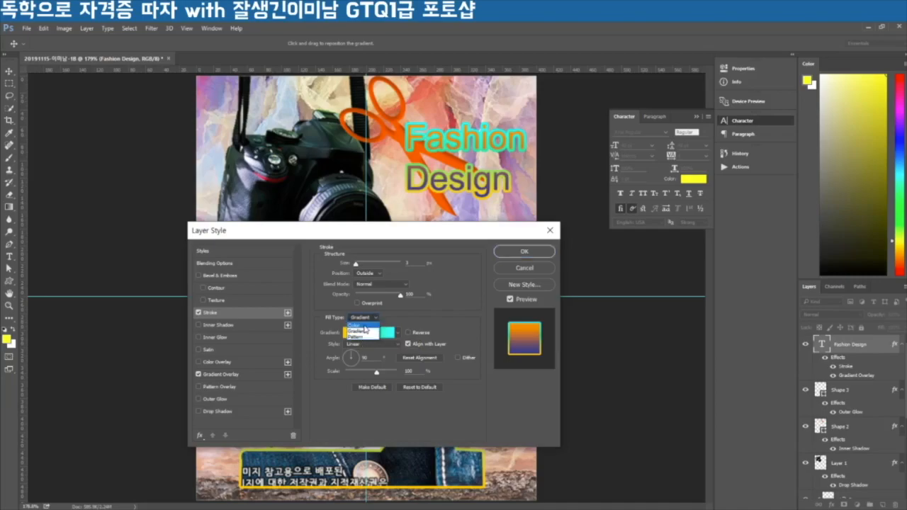
left_click(354, 325)
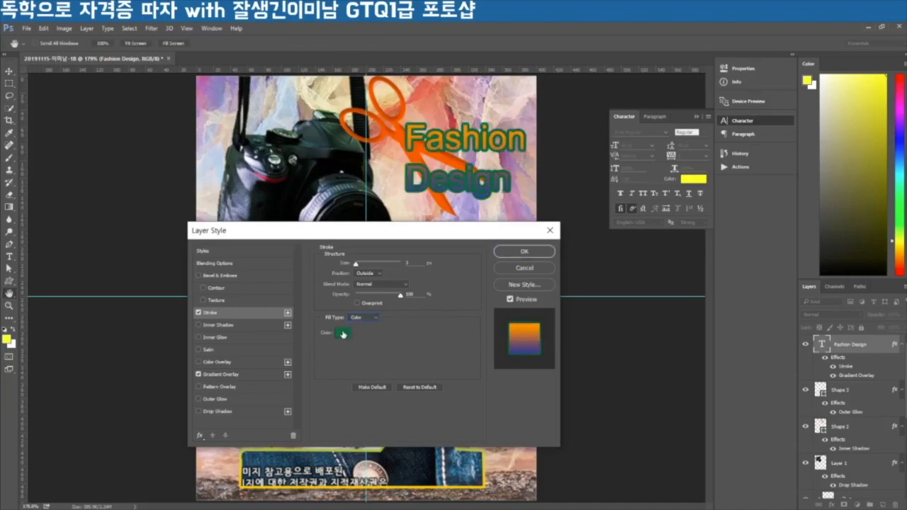
left_click(342, 334)
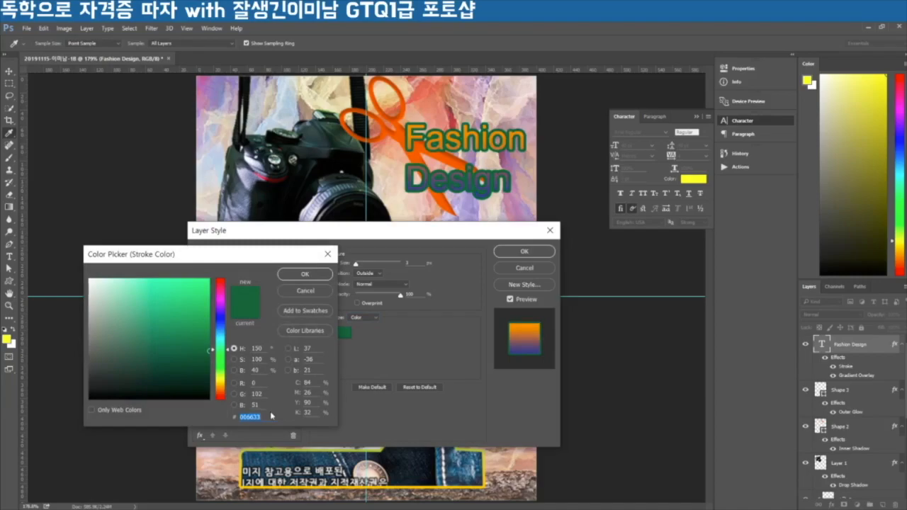
type("00ffff")
type("ffffcc")
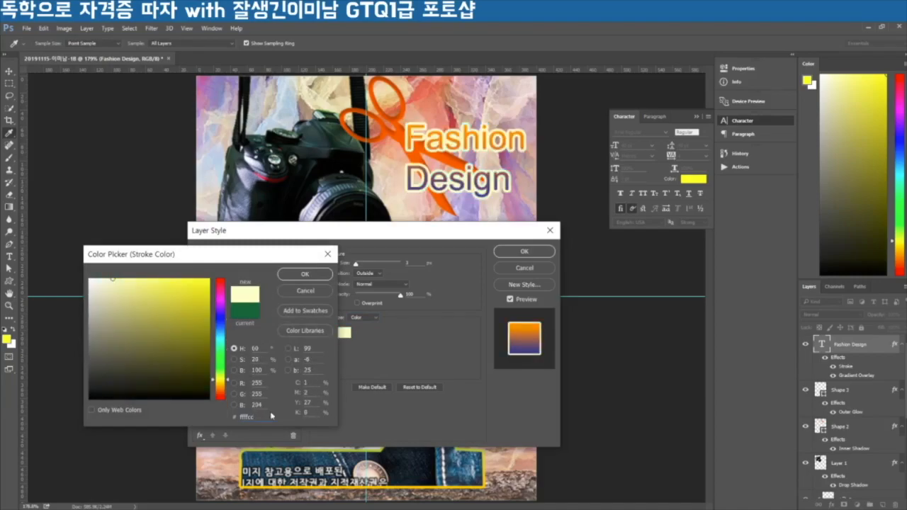
left_click(299, 274)
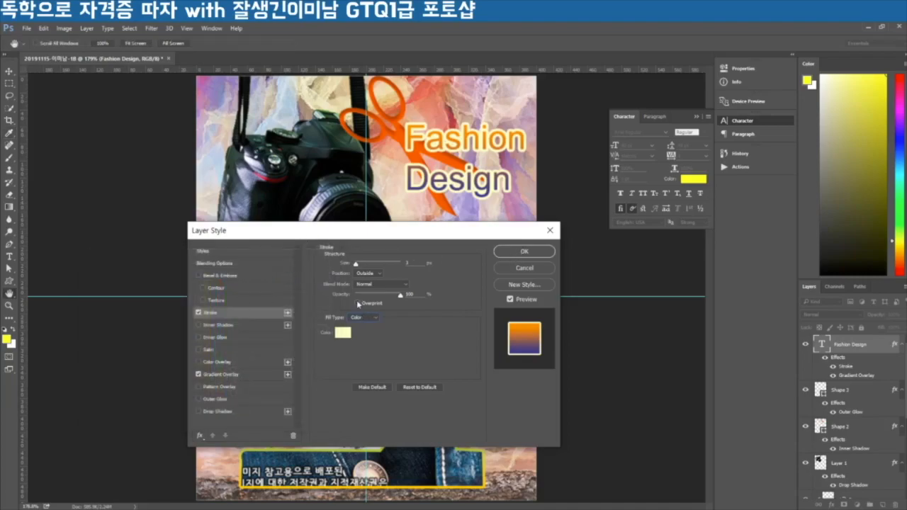
left_click(367, 273)
left_click(365, 287)
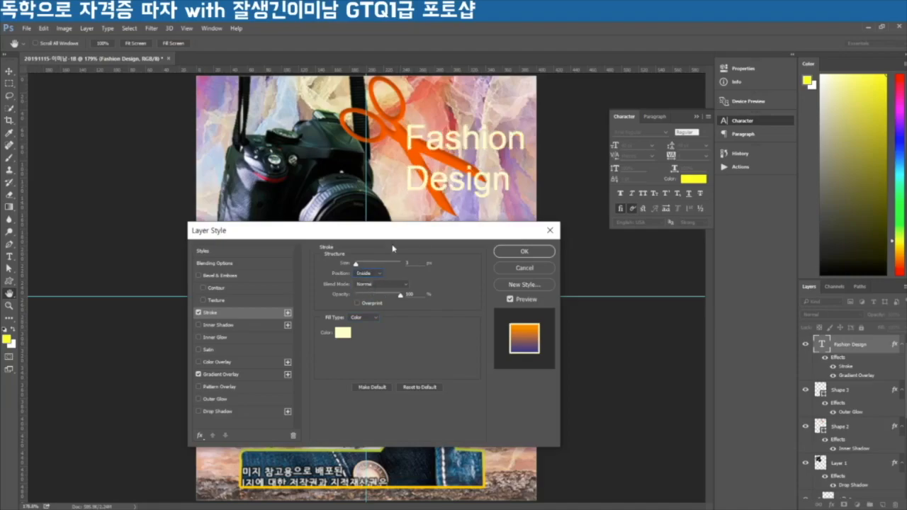
left_click(379, 275)
left_click(370, 283)
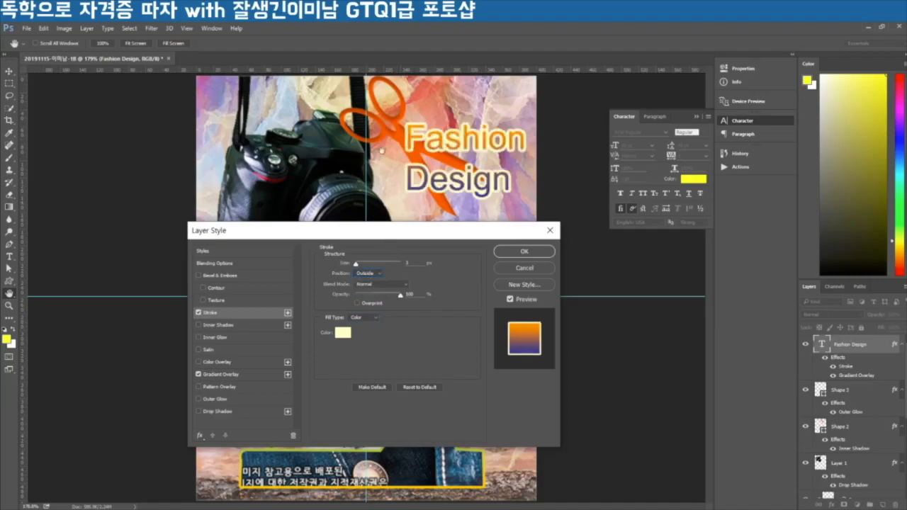
Commit the Stroke and Gradient Overlay layer styles on the Fashion Design title
left_click(523, 252)
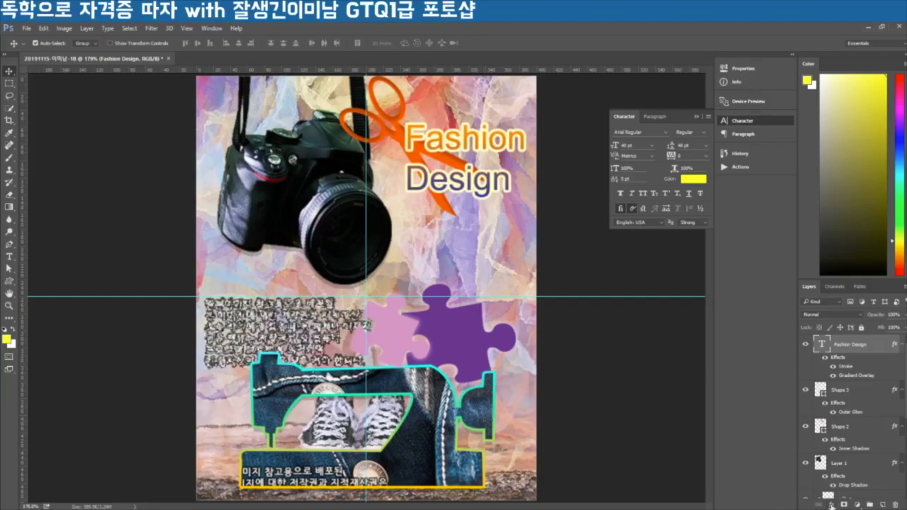
left_click(9, 283)
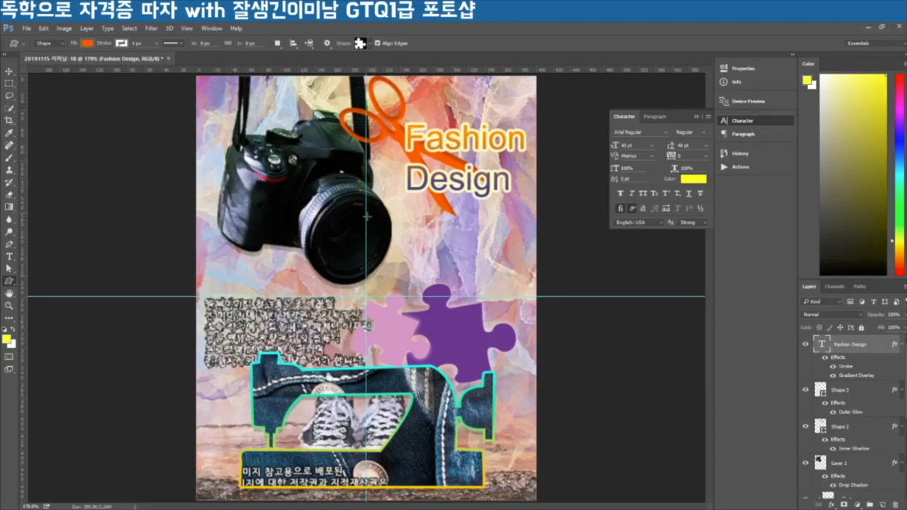
Start Save As and browse to the practice folder on the Desktop
left_click(26, 29)
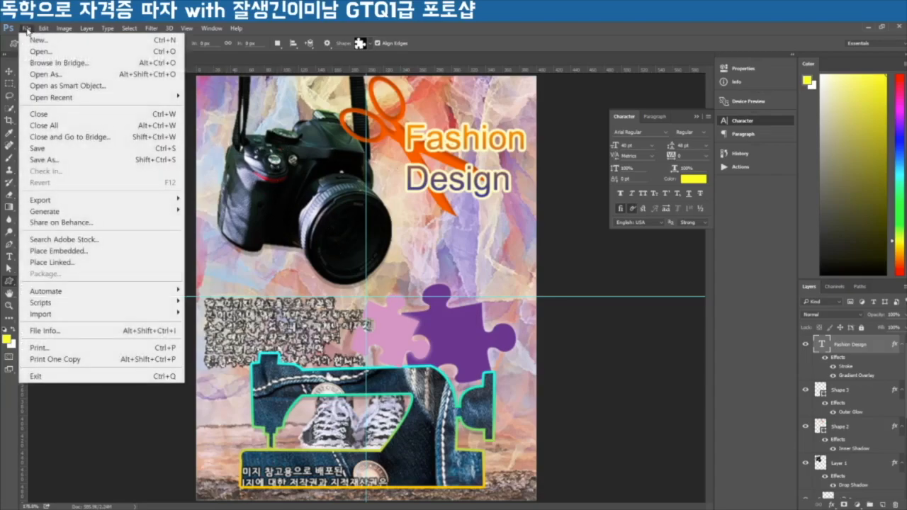
left_click(74, 161)
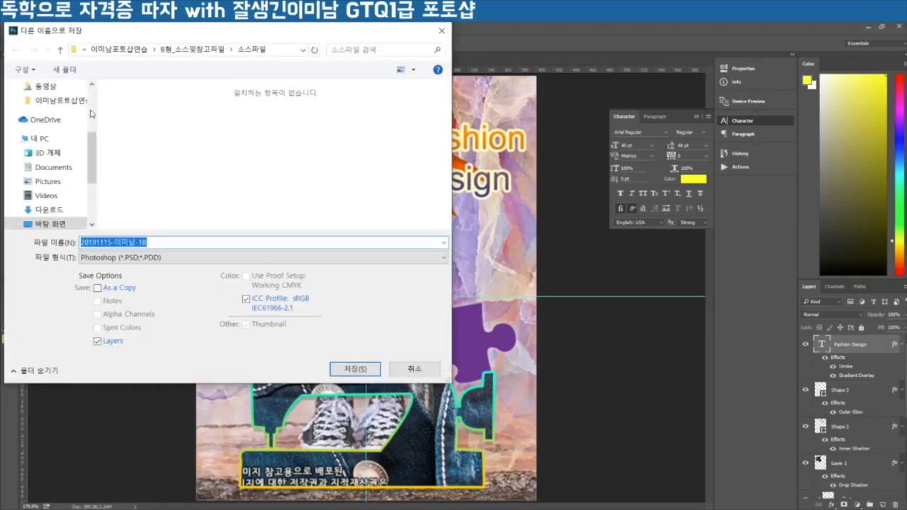
left_click(62, 106)
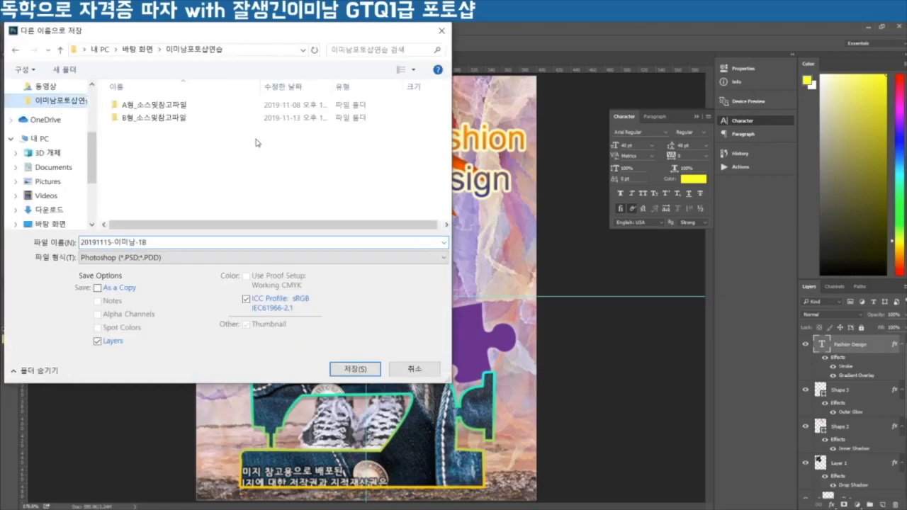
left_click(51, 224)
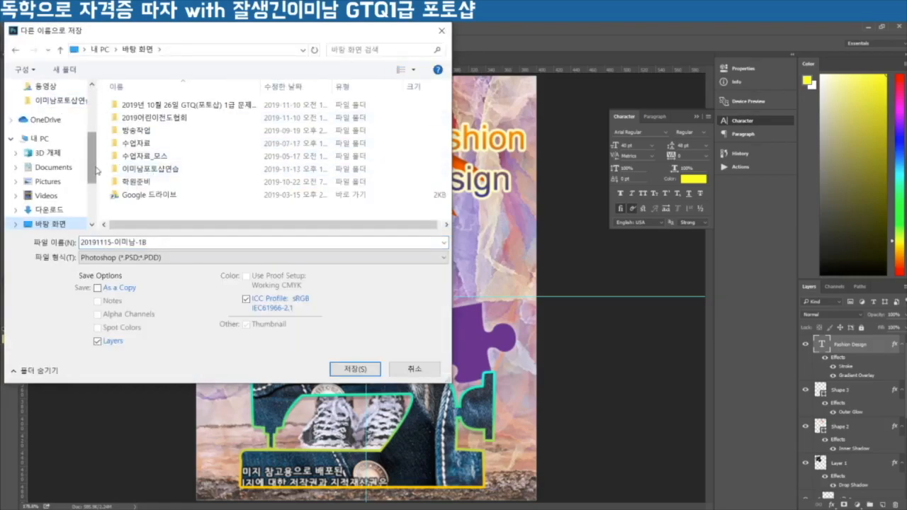
scroll(94, 135, "up", 3)
left_click_drag(94, 134, 94, 129)
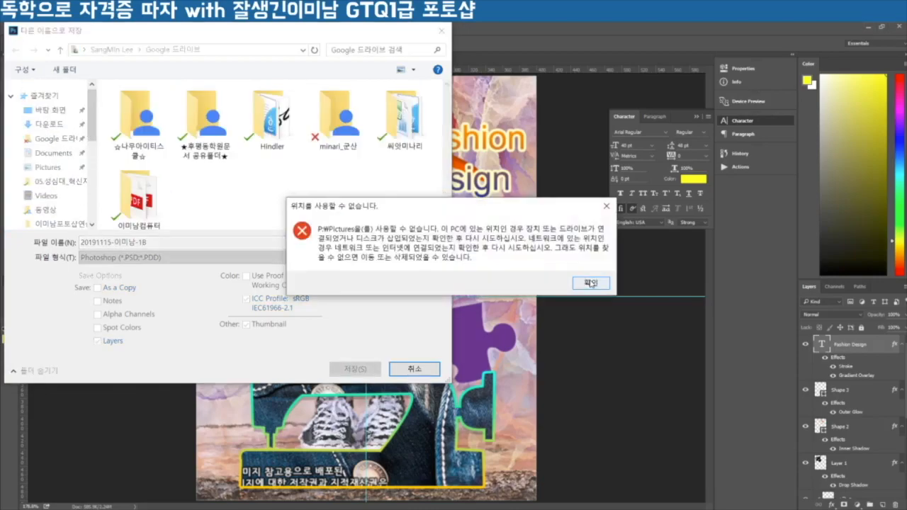
left_click(591, 281)
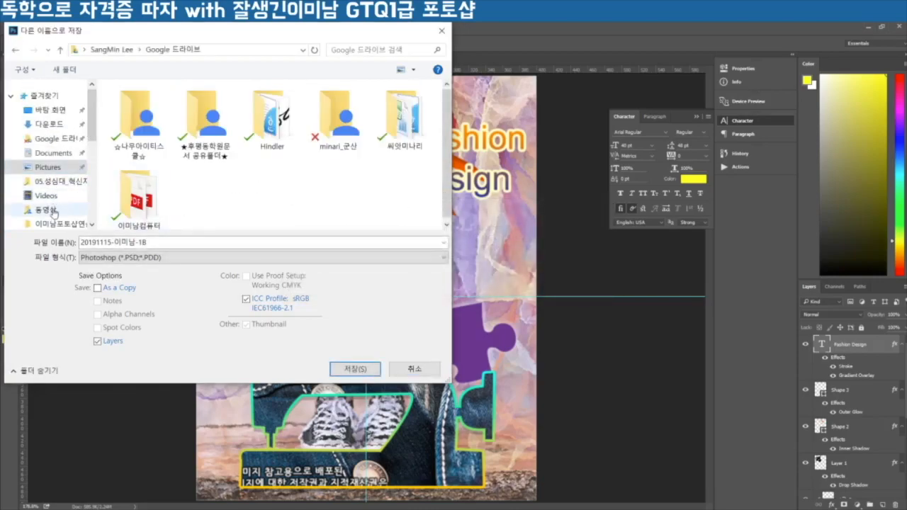
left_click_drag(91, 120, 74, 182)
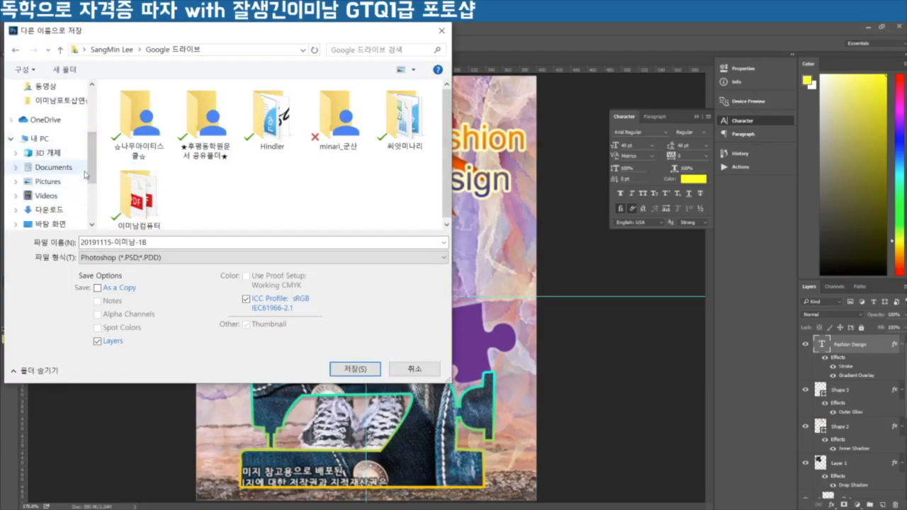
scroll(53, 131, "up", 3)
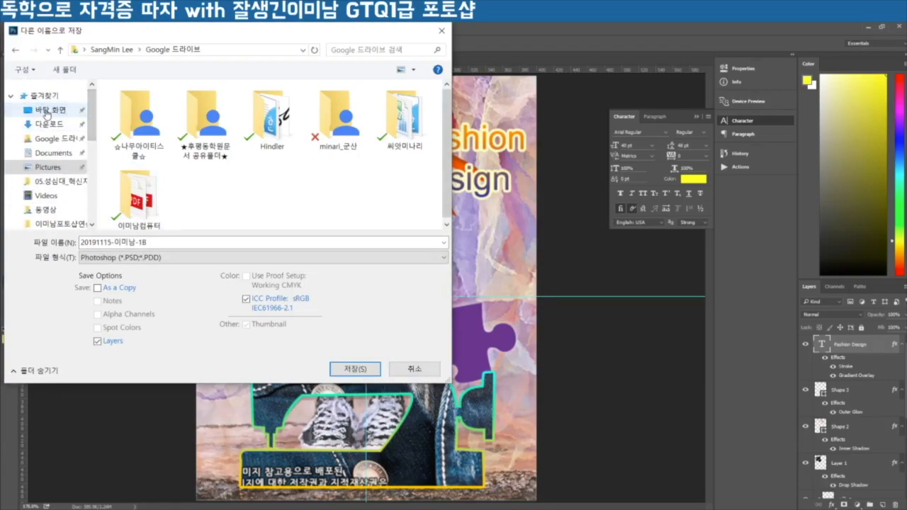
left_click(46, 112)
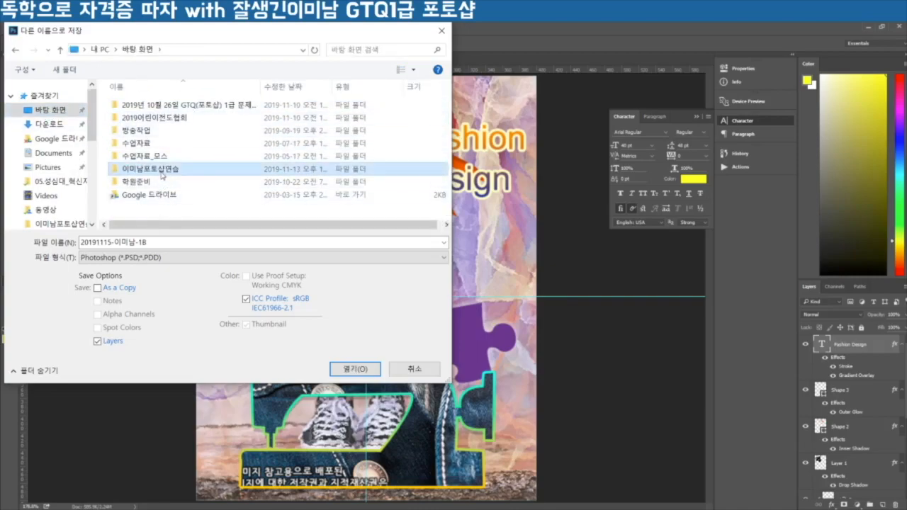
double_click(162, 173)
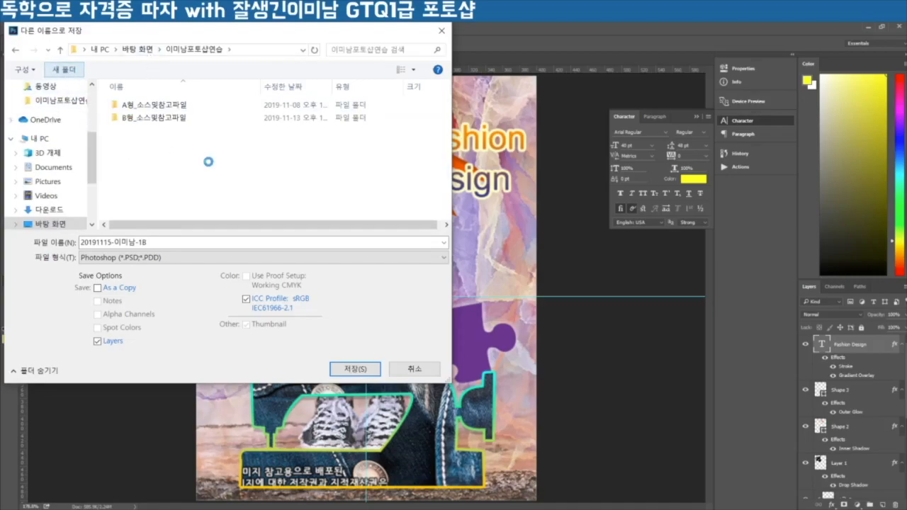
Create a new folder named 내문서 in the practice folder and open it
key("ctrl+shift+n")
type("내")
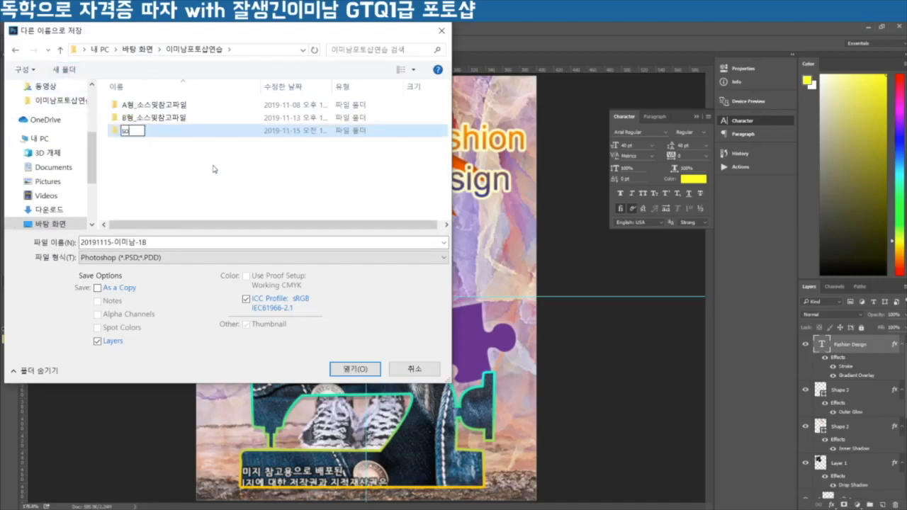
type("문서")
key("Return")
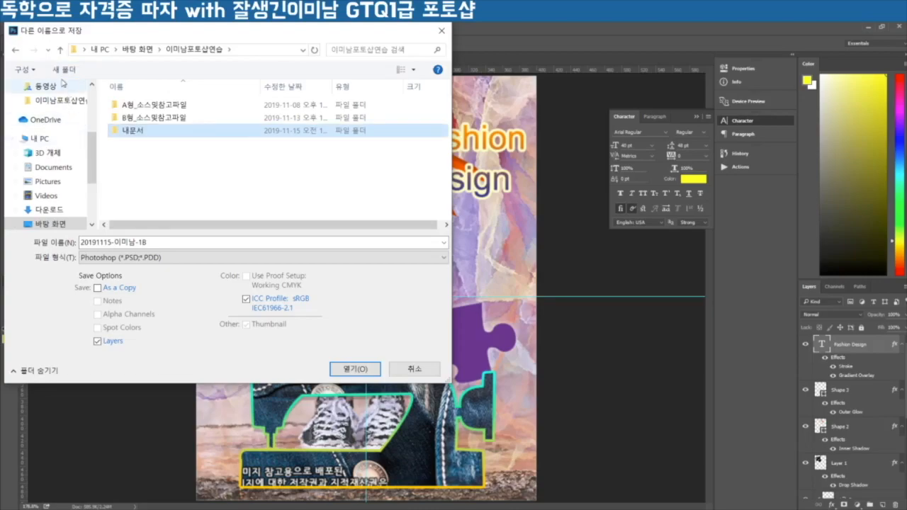
double_click(128, 133)
Create a GTQ folder inside 내문서 and open it
right_click(169, 147)
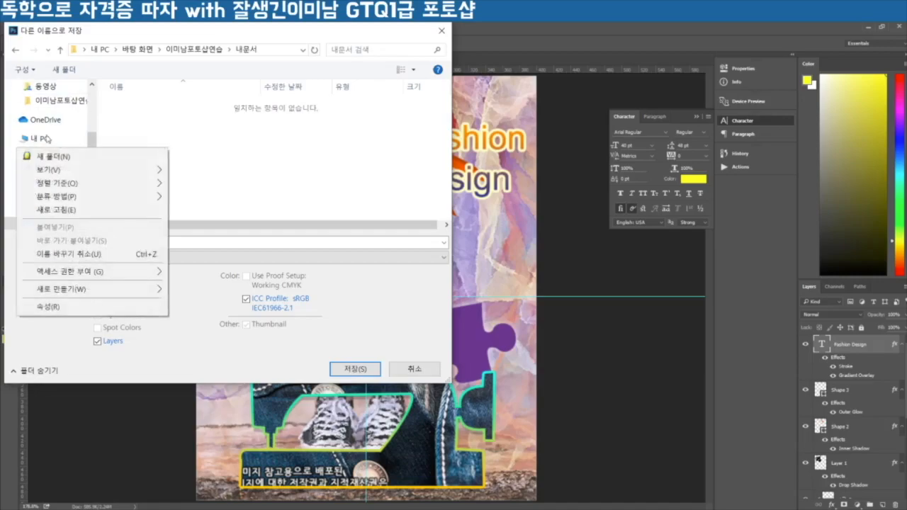
left_click(163, 156)
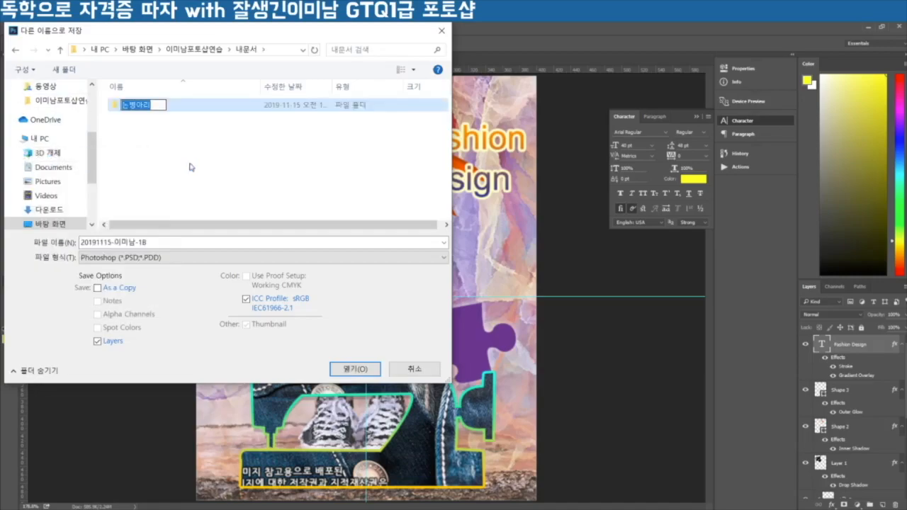
type("GTQ")
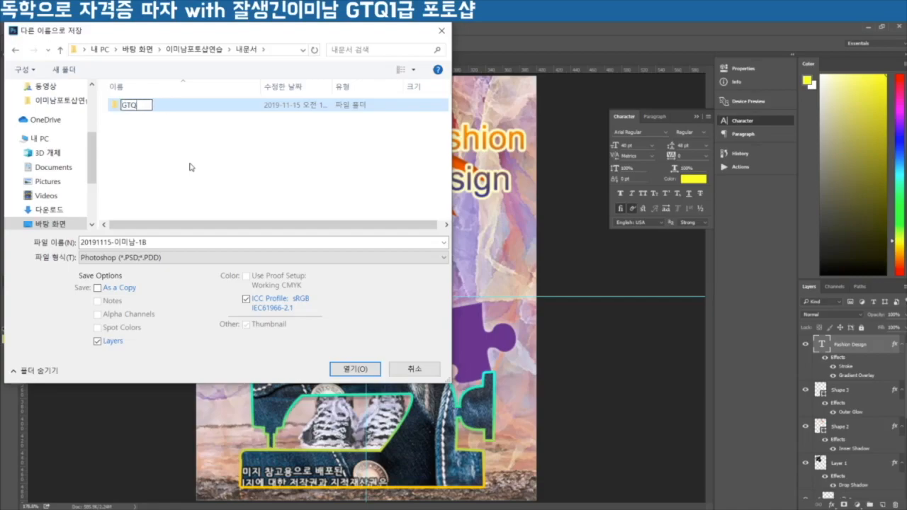
key("Return")
double_click(121, 111)
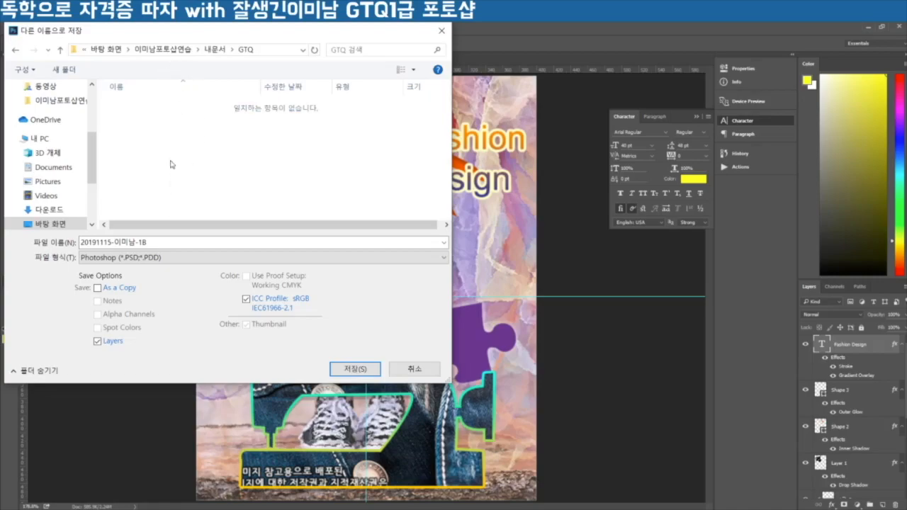
Save the poster as a JPEG in the GTQ folder at Quality 12 (Maximum)
left_click(107, 242)
left_click(202, 261)
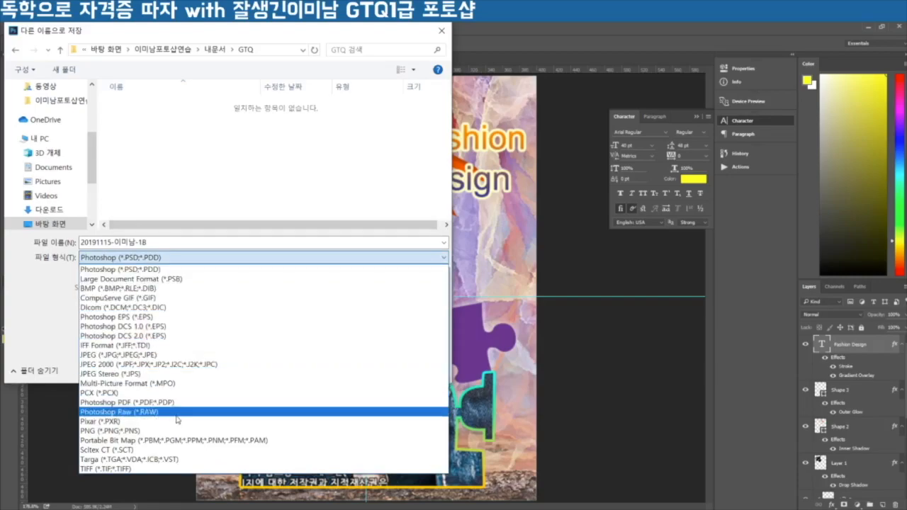
left_click(148, 354)
left_click(354, 369)
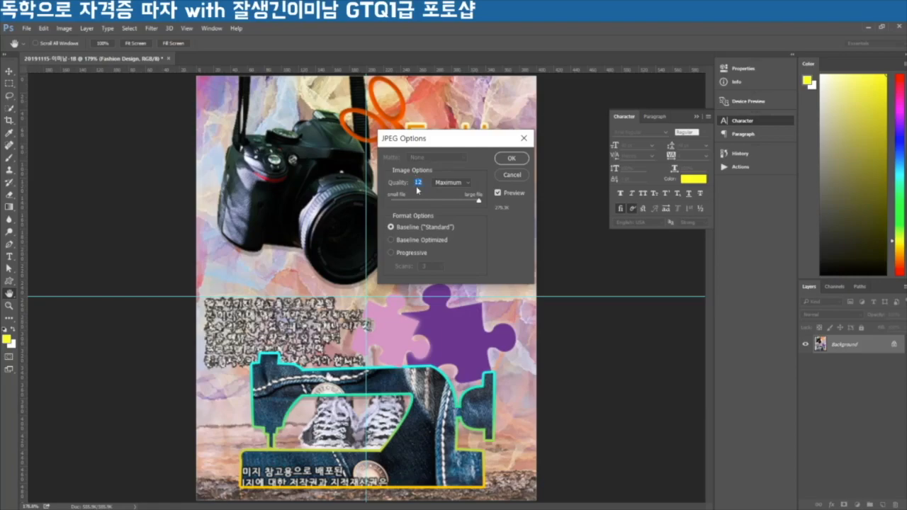
left_click(513, 159)
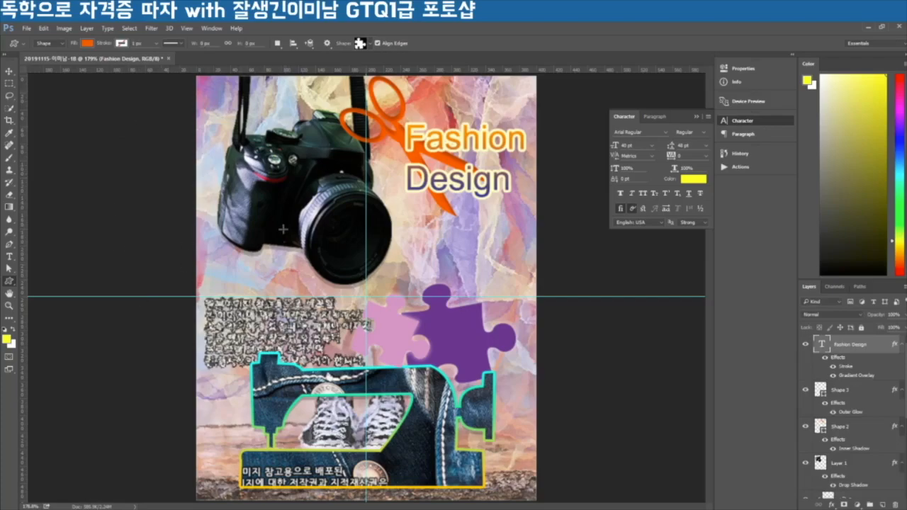
Resize the image to 40 px wide by 50 px high in Image Size
left_click(63, 30)
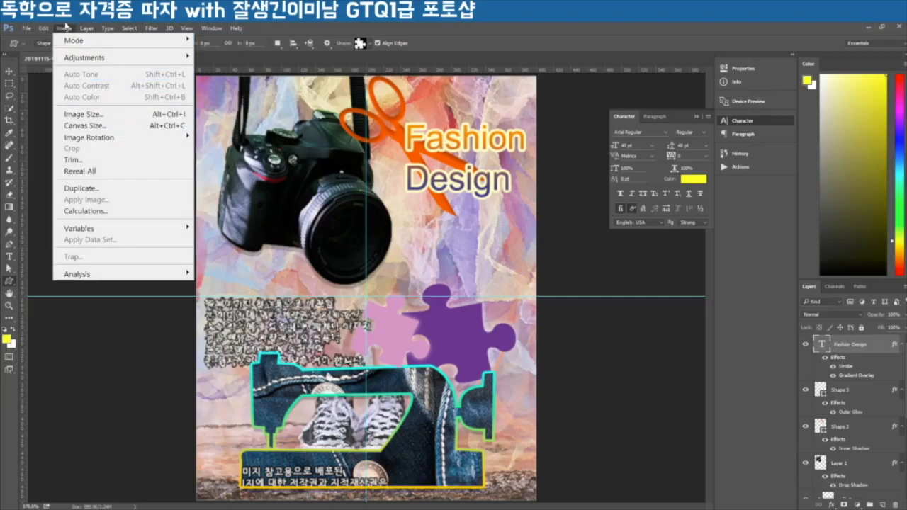
left_click(98, 115)
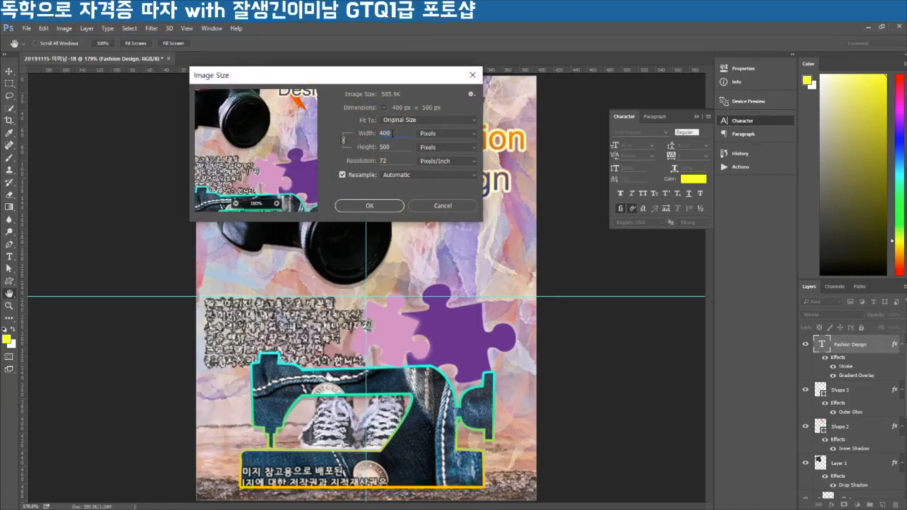
key("BackSpace")
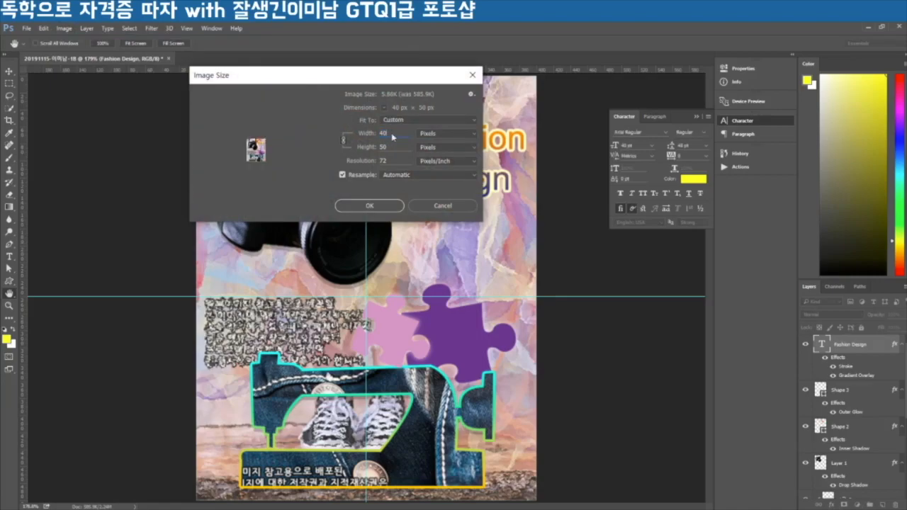
left_click(369, 206)
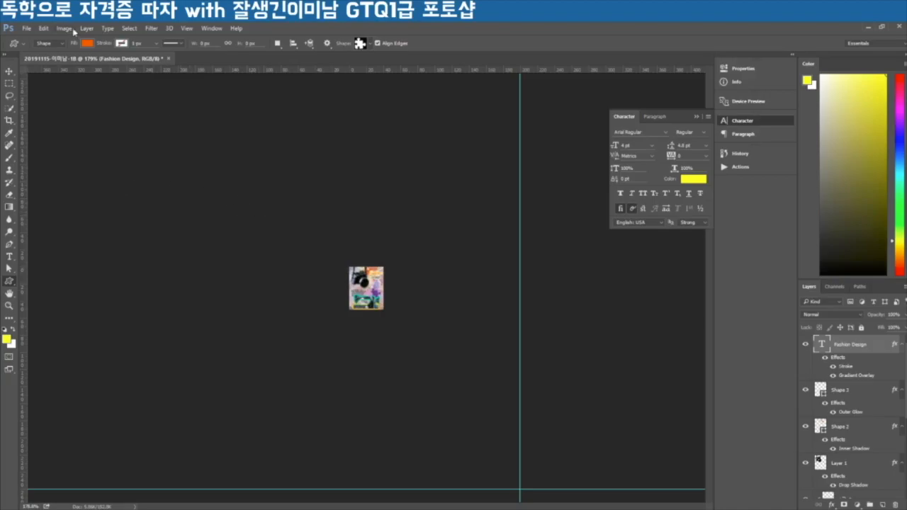
Save the 40×50 version as a Photoshop PSD file in the GTQ folder
left_click(28, 29)
left_click(73, 162)
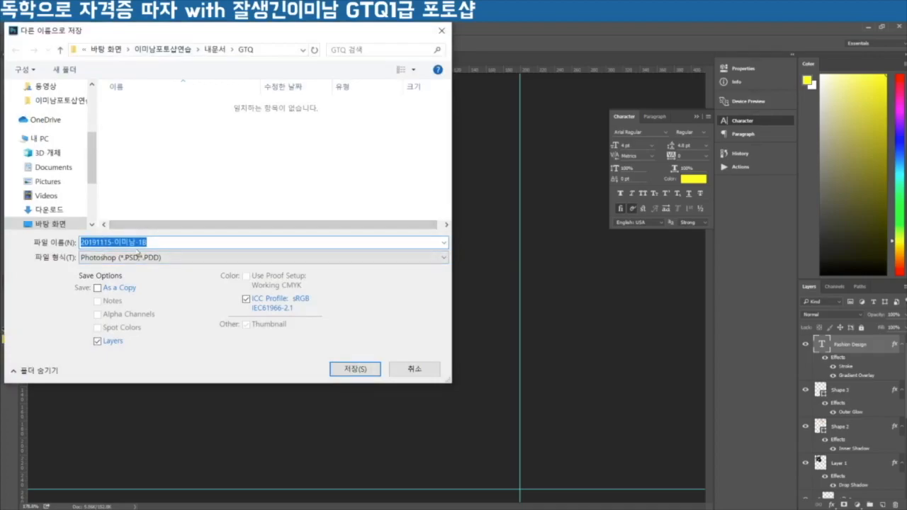
left_click(360, 371)
left_click(564, 177)
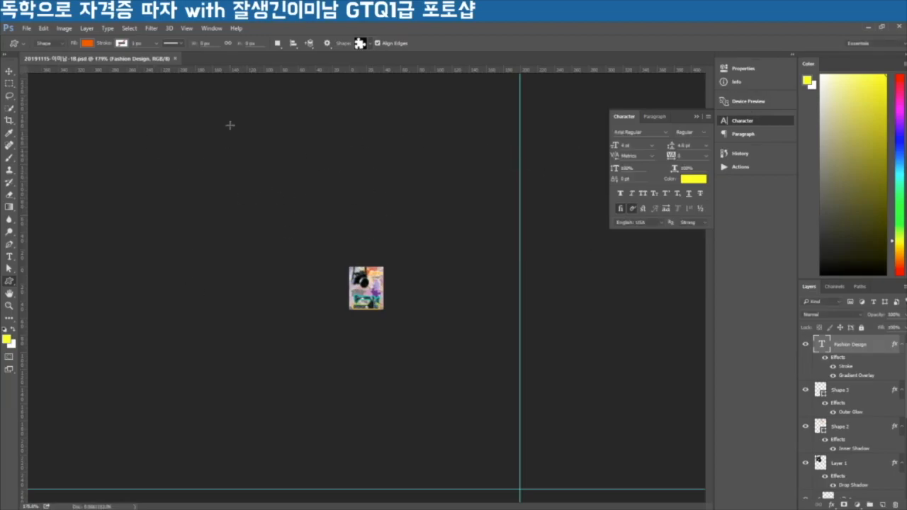